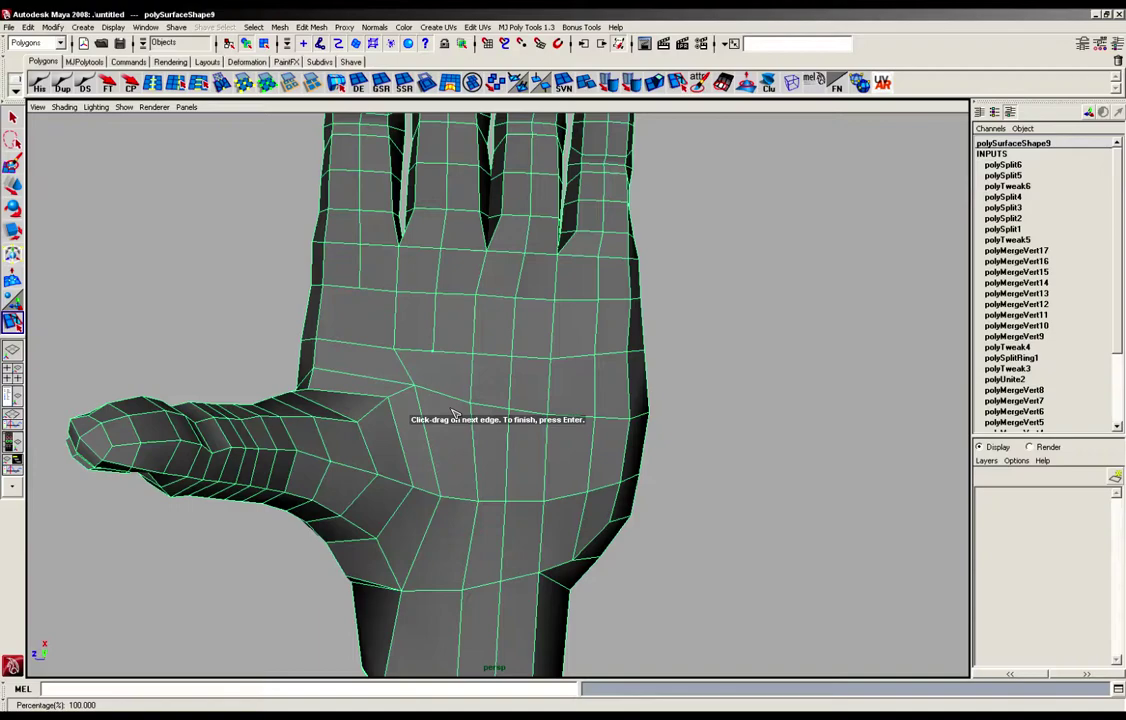
# Finish the polygon split from mid-palm down to the wrist opening and cut a diagonal edge below the index finger toward the thumb crease
pyautogui.keyDown('alt'); pyautogui.moveTo(447, 397); pyautogui.dragTo(397, 323); pyautogui.keyUp('alt')
pyautogui.click(447, 350)
pyautogui.press('Return')
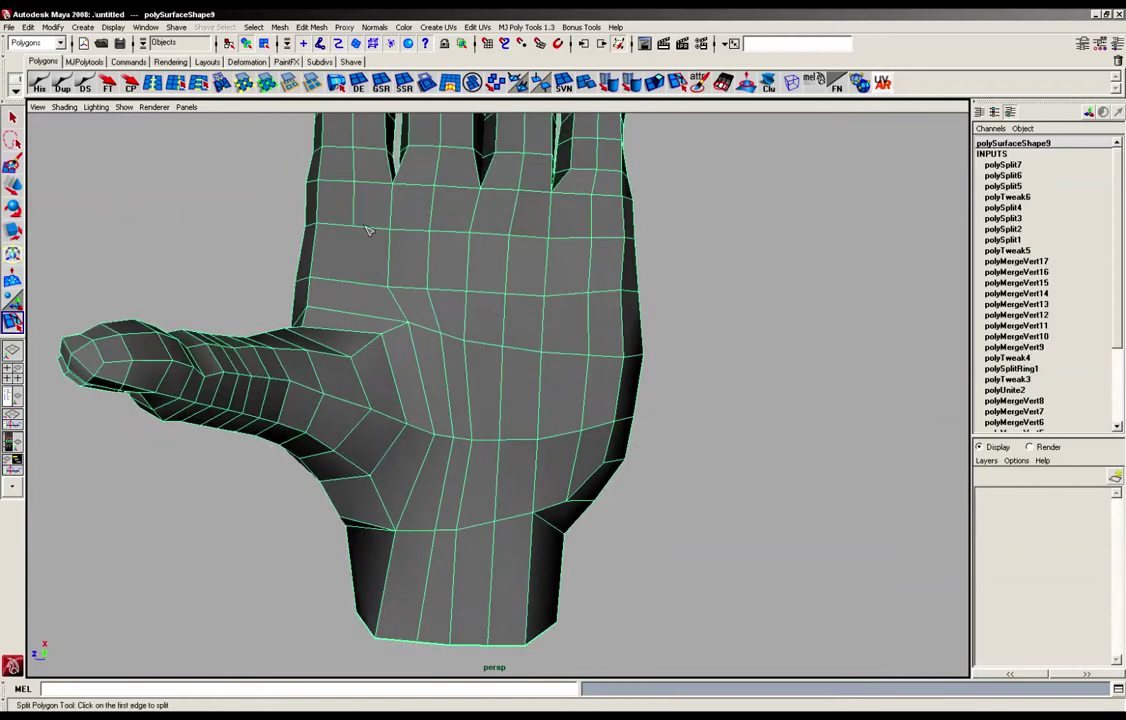
pyautogui.moveTo(363, 230); pyautogui.dragTo(370, 292)
pyautogui.click(391, 296)
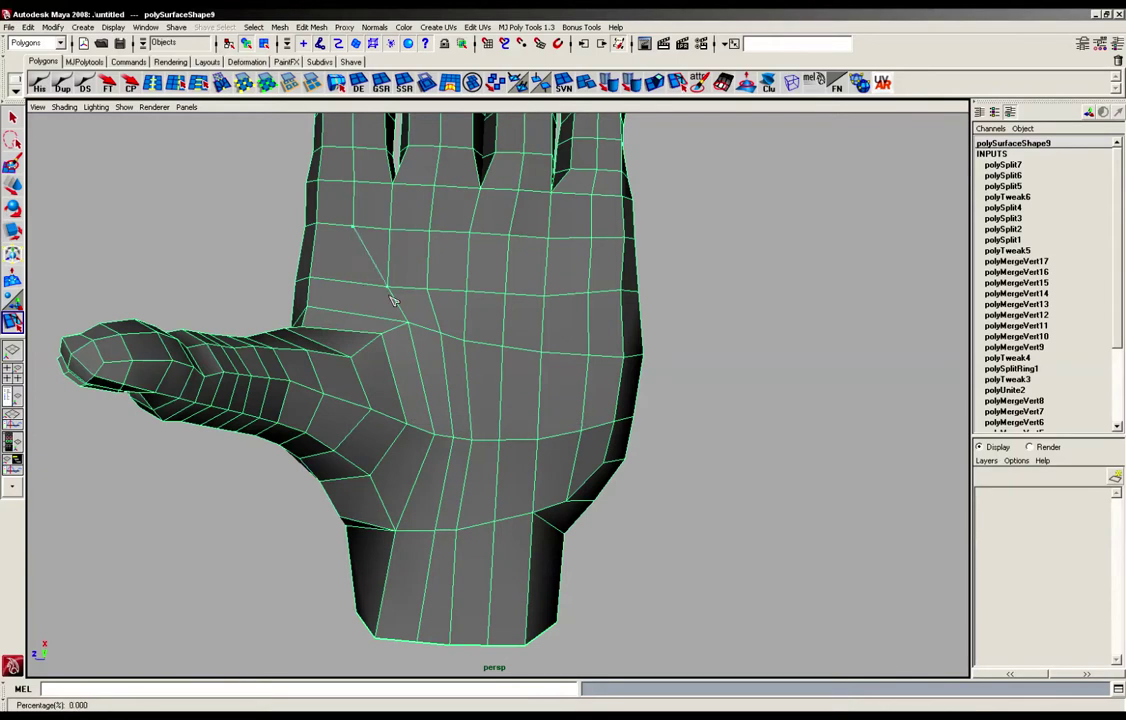
pyautogui.press('Return')
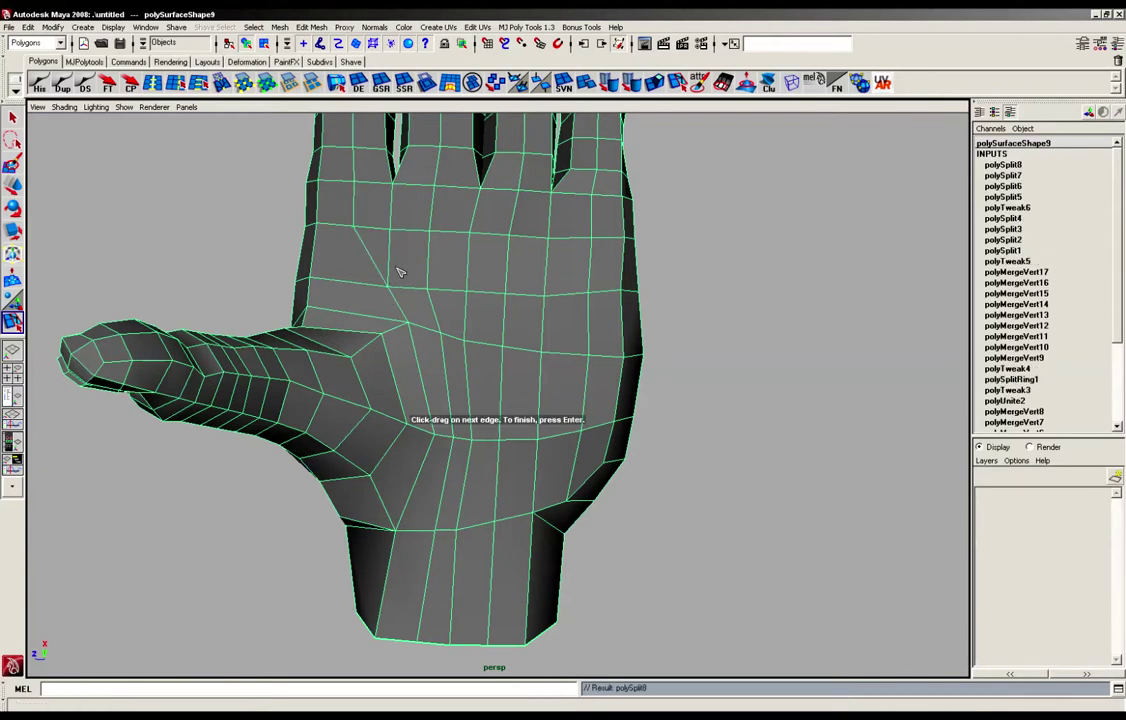
# Split a new edge line from the palm vertex below the index finger down through the thumb crease to the wrist opening
pyautogui.click(391, 233)
pyautogui.click(410, 289)
pyautogui.click(427, 330)
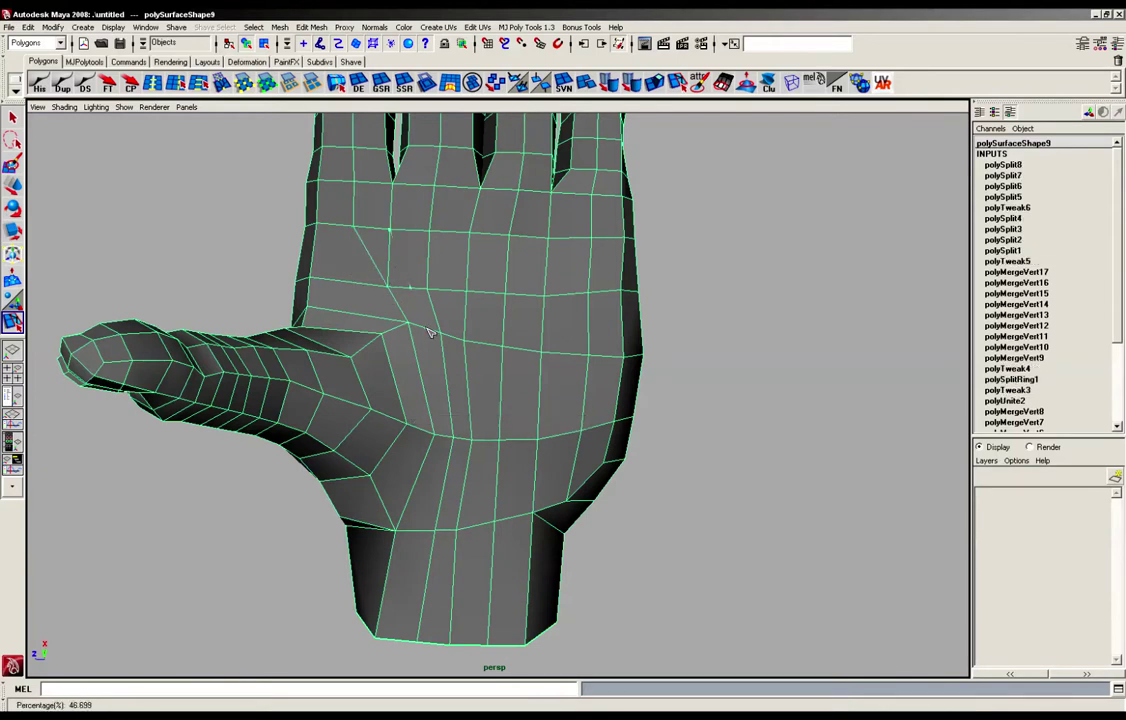
pyautogui.click(447, 437)
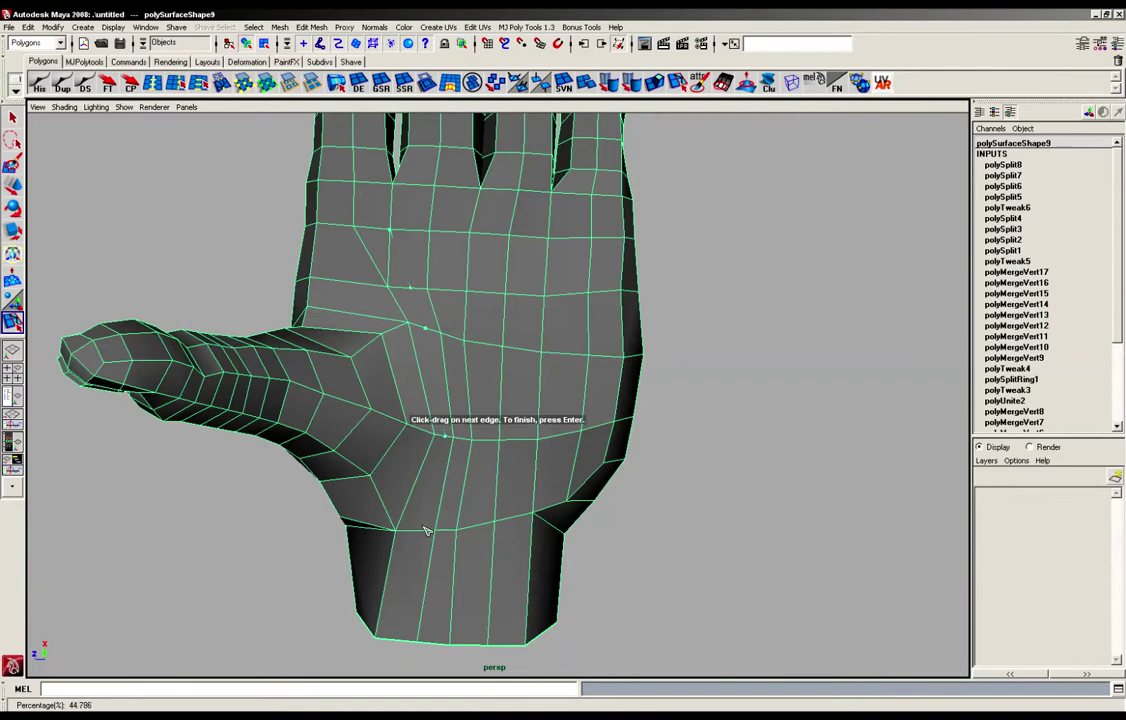
pyautogui.click(400, 640)
pyautogui.press('Return')
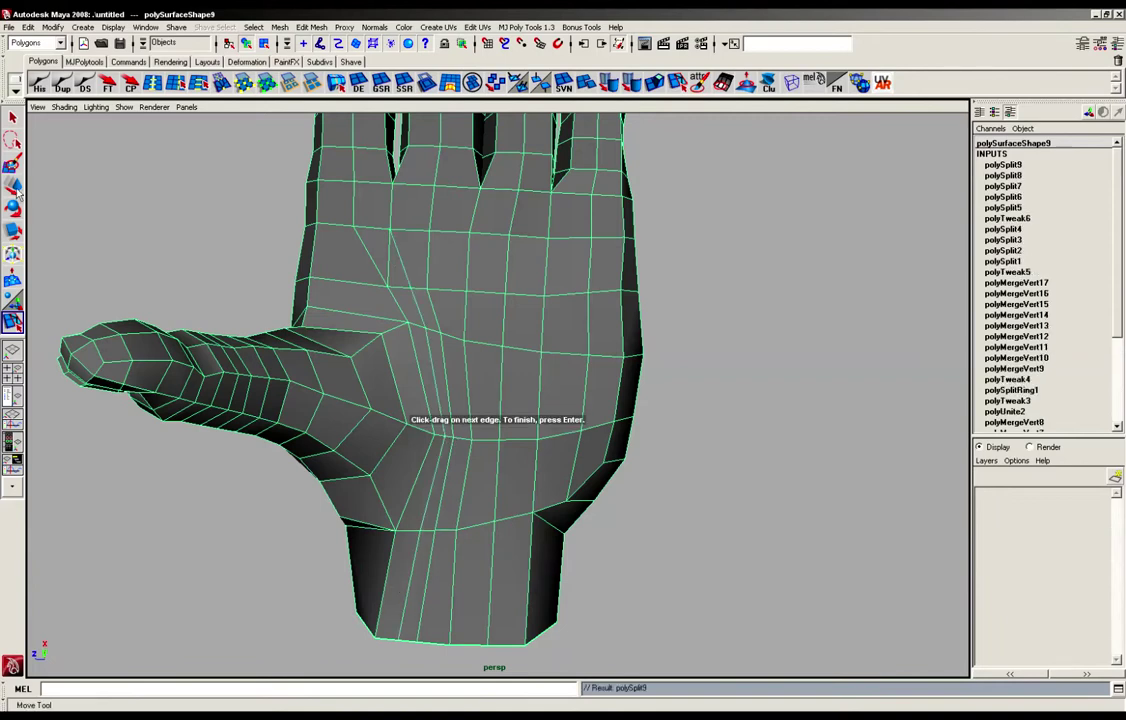
# Delete the short vertical edge beside the new diagonal cuts below the index finger
pyautogui.click(14, 185)
pyautogui.moveTo(380, 273); pyautogui.dragTo(390, 254, button='right')
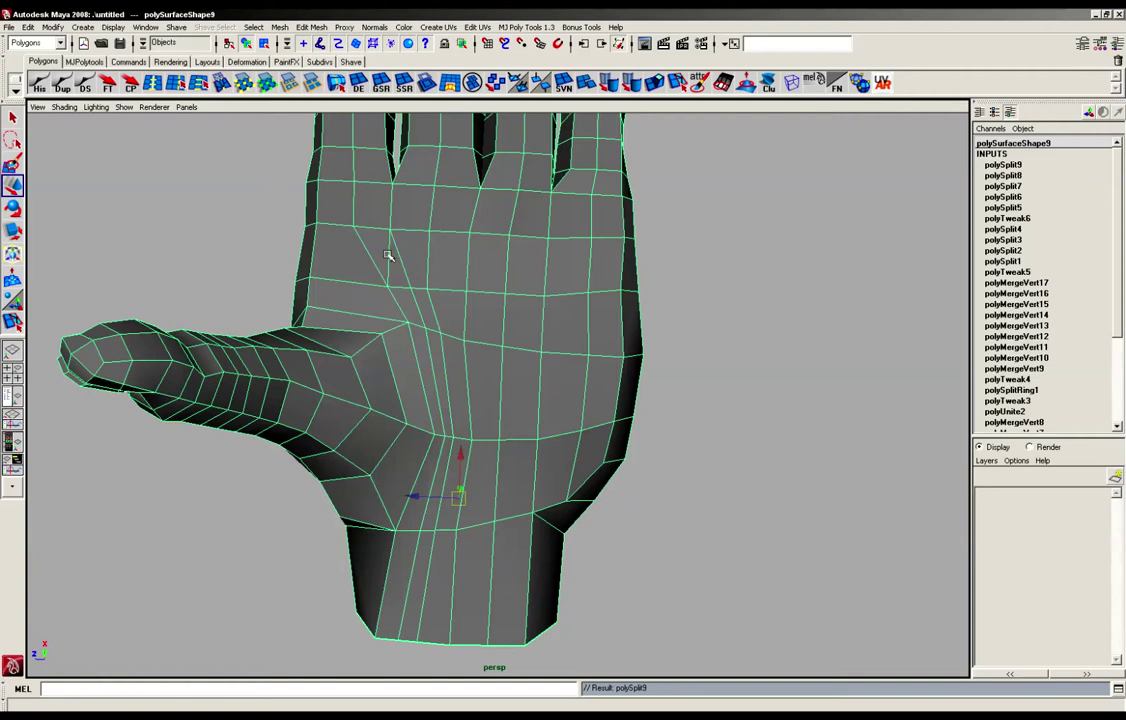
pyautogui.click(390, 256)
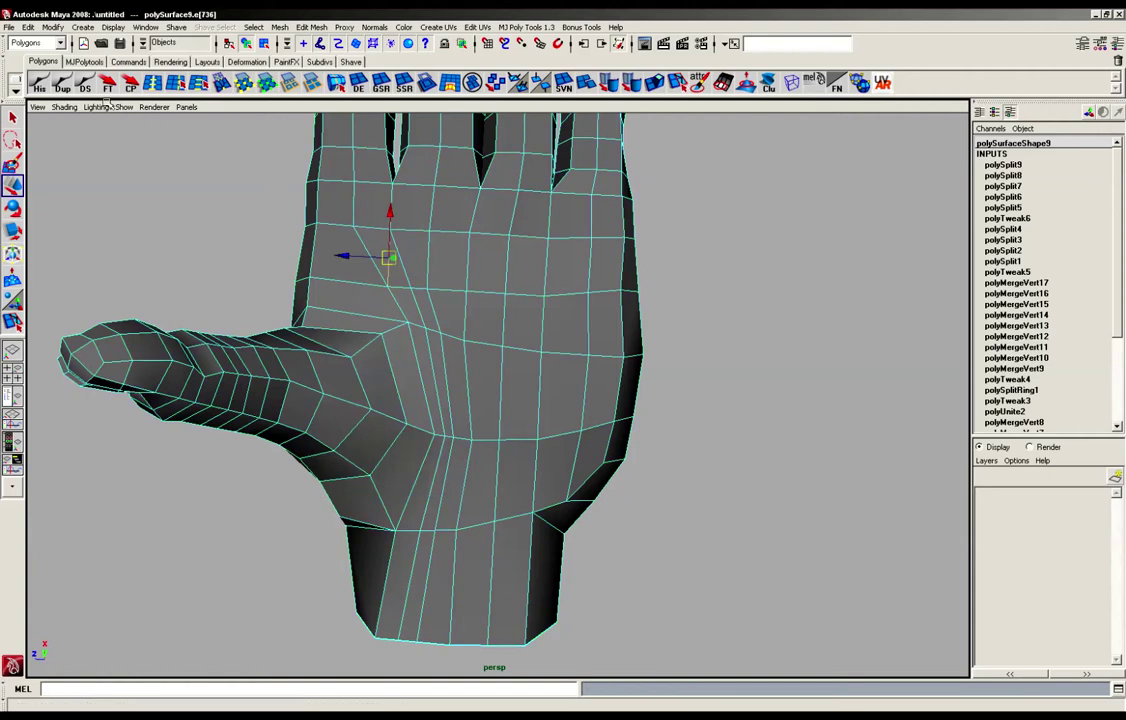
pyautogui.press('Delete')
# Reposition the palm vertices between the index finger and the thumb web to even out the surrounding faces
pyautogui.moveTo(407, 288); pyautogui.dragTo(368, 289, button='right')
pyautogui.click(389, 286)
pyautogui.moveTo(385, 284); pyautogui.dragTo(353, 278)
pyautogui.click(408, 322)
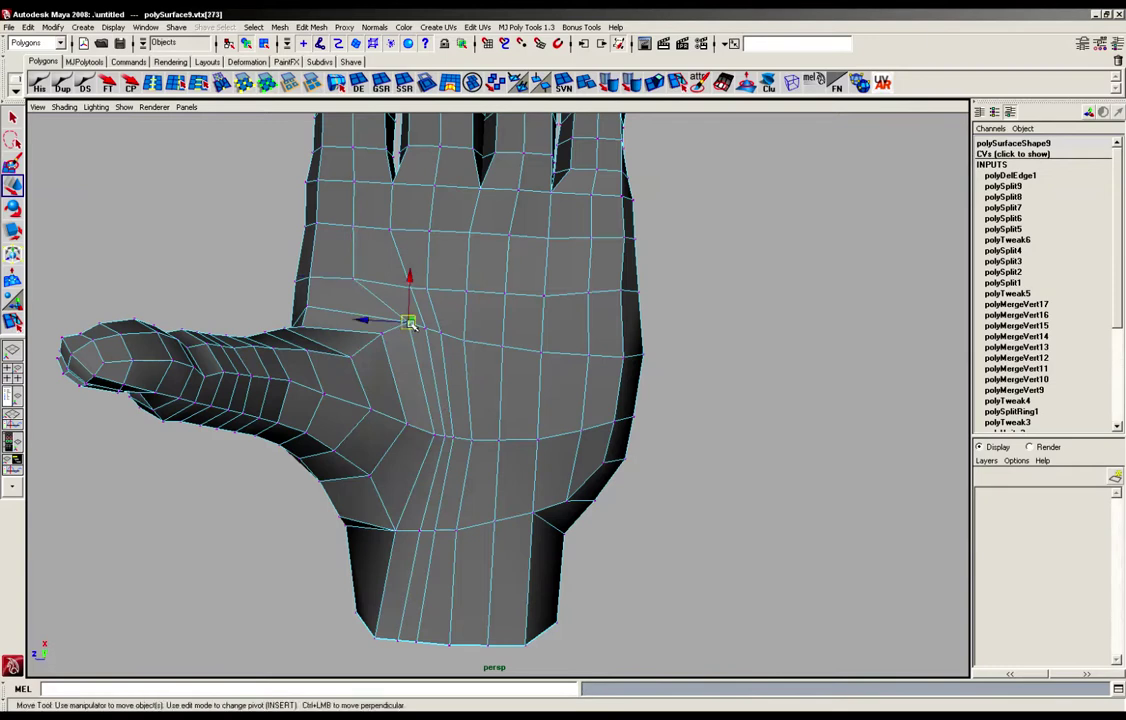
pyautogui.moveTo(408, 322); pyautogui.dragTo(391, 314)
pyautogui.click(353, 278)
pyautogui.moveTo(354, 232); pyautogui.dragTo(354, 222)
pyautogui.click(389, 326)
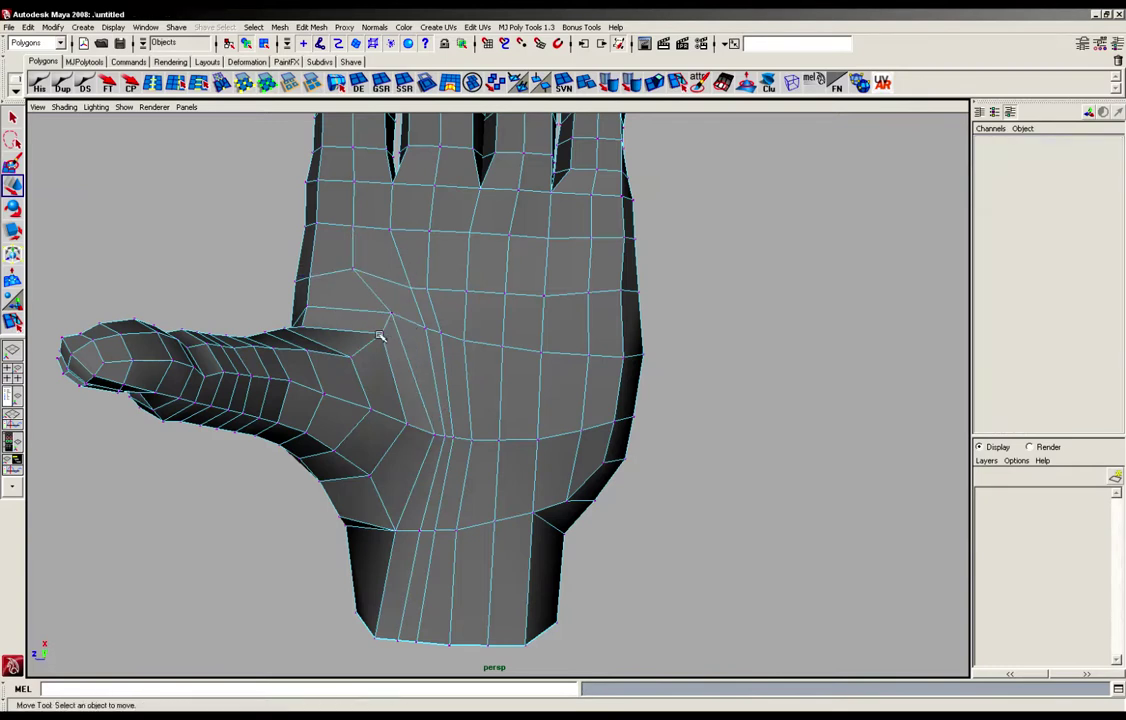
pyautogui.click(378, 333)
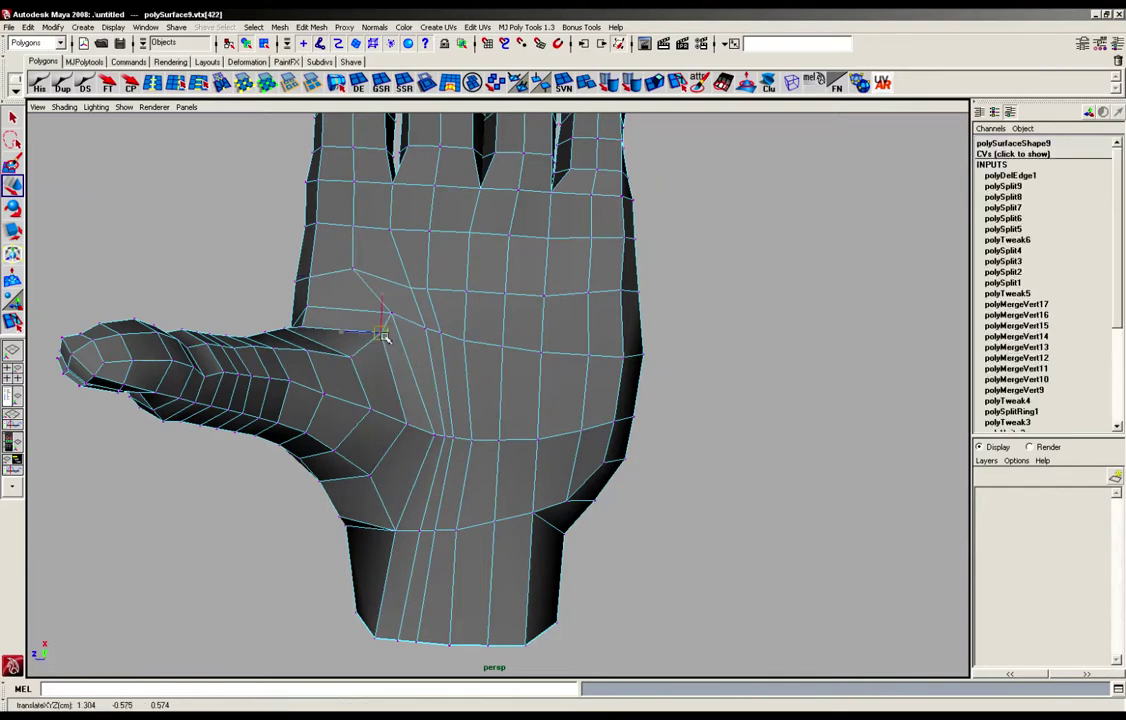
# Space out the vertices in the crosswise rows of the upper palm below the index, middle and ring fingers
pyautogui.click(428, 290)
pyautogui.moveTo(428, 290); pyautogui.dragTo(440, 280)
pyautogui.click(411, 288)
pyautogui.moveTo(411, 288); pyautogui.dragTo(401, 271)
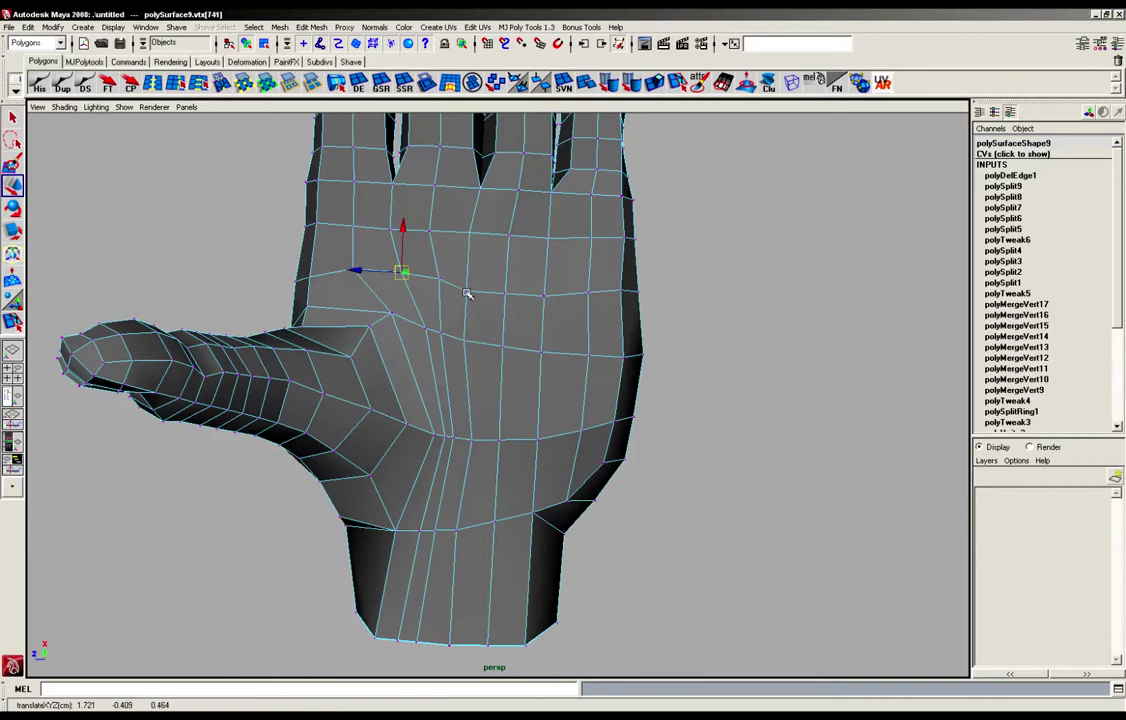
pyautogui.click(467, 293)
pyautogui.moveTo(467, 292); pyautogui.dragTo(483, 280)
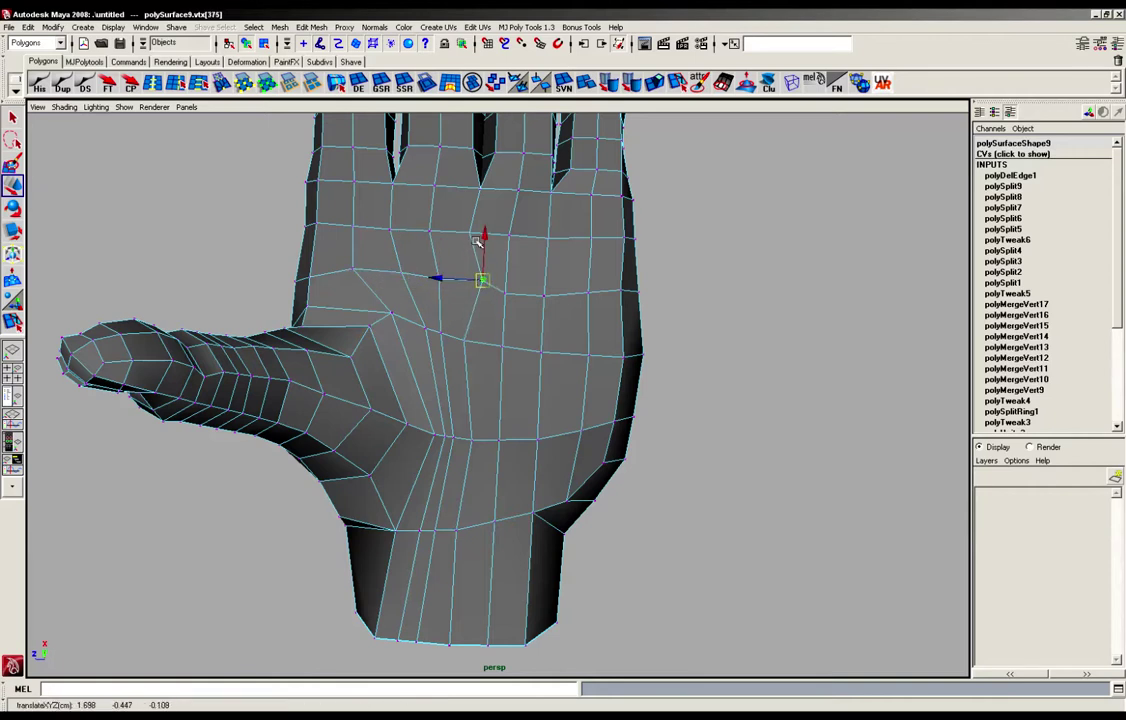
pyautogui.click(479, 232)
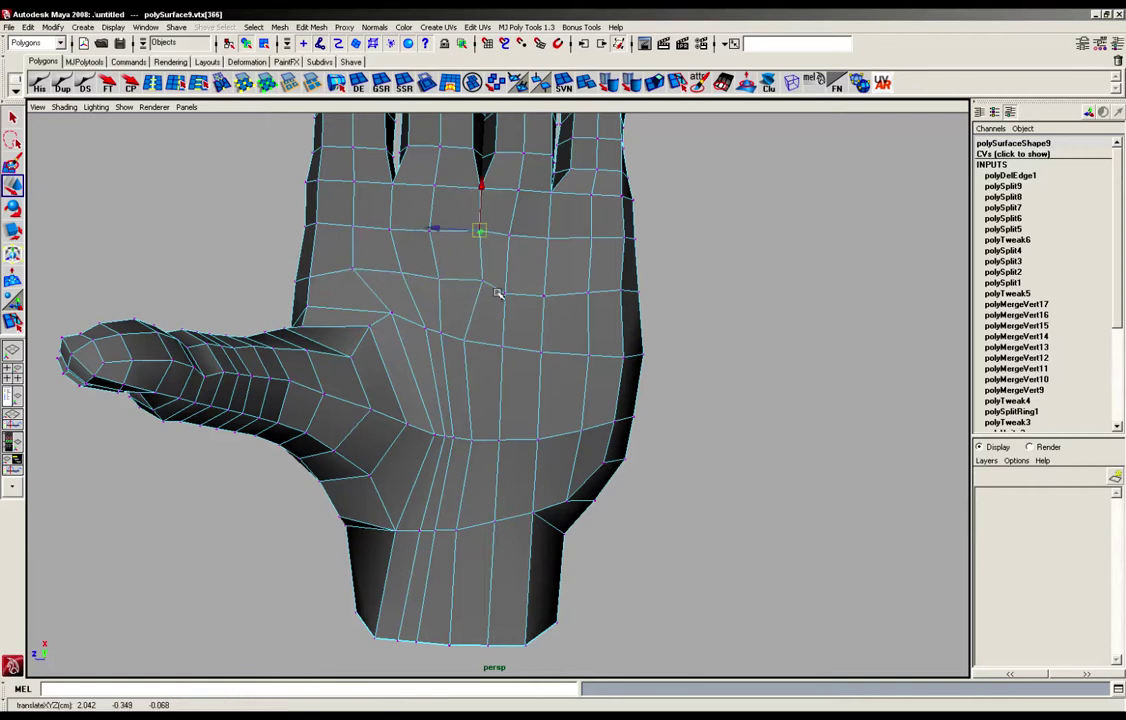
pyautogui.moveTo(508, 293); pyautogui.dragTo(559, 287)
# Adjust the vertices across the middle palm and below the little finger to shape the palm's surface
pyautogui.keyDown('alt'); pyautogui.moveTo(525, 384); pyautogui.dragTo(569, 337); pyautogui.keyUp('alt')
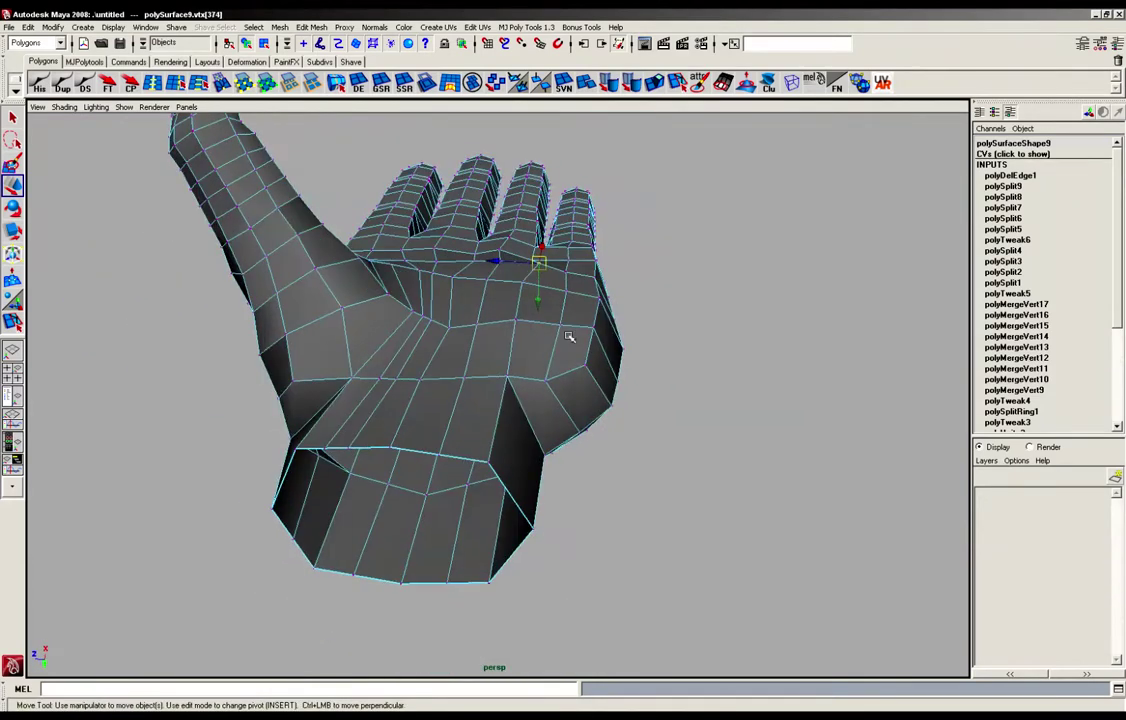
pyautogui.click(480, 325)
pyautogui.keyDown('alt'); pyautogui.moveTo(482, 327); pyautogui.dragTo(432, 337); pyautogui.keyUp('alt')
pyautogui.click(515, 318)
pyautogui.click(503, 282)
pyautogui.click(566, 281)
pyautogui.click(561, 288)
pyautogui.click(482, 317)
pyautogui.click(452, 325)
pyautogui.moveTo(481, 326); pyautogui.dragTo(481, 317)
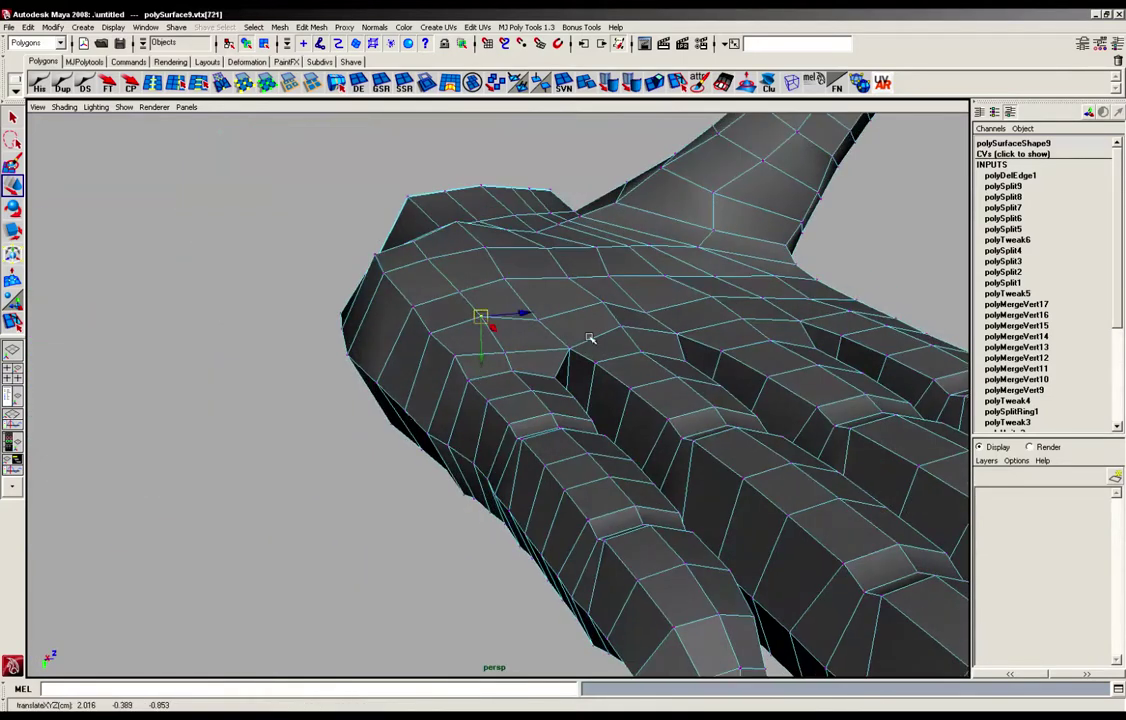
# Refine the upper palm vertices along the finger bases and toward the thumb web
pyautogui.keyDown('alt'); pyautogui.moveTo(590, 338); pyautogui.dragTo(513, 336); pyautogui.keyUp('alt')
pyautogui.click(667, 339)
pyautogui.click(588, 336)
pyautogui.click(510, 355)
pyautogui.keyDown('alt'); pyautogui.moveTo(513, 336); pyautogui.dragTo(699, 397); pyautogui.keyUp('alt')
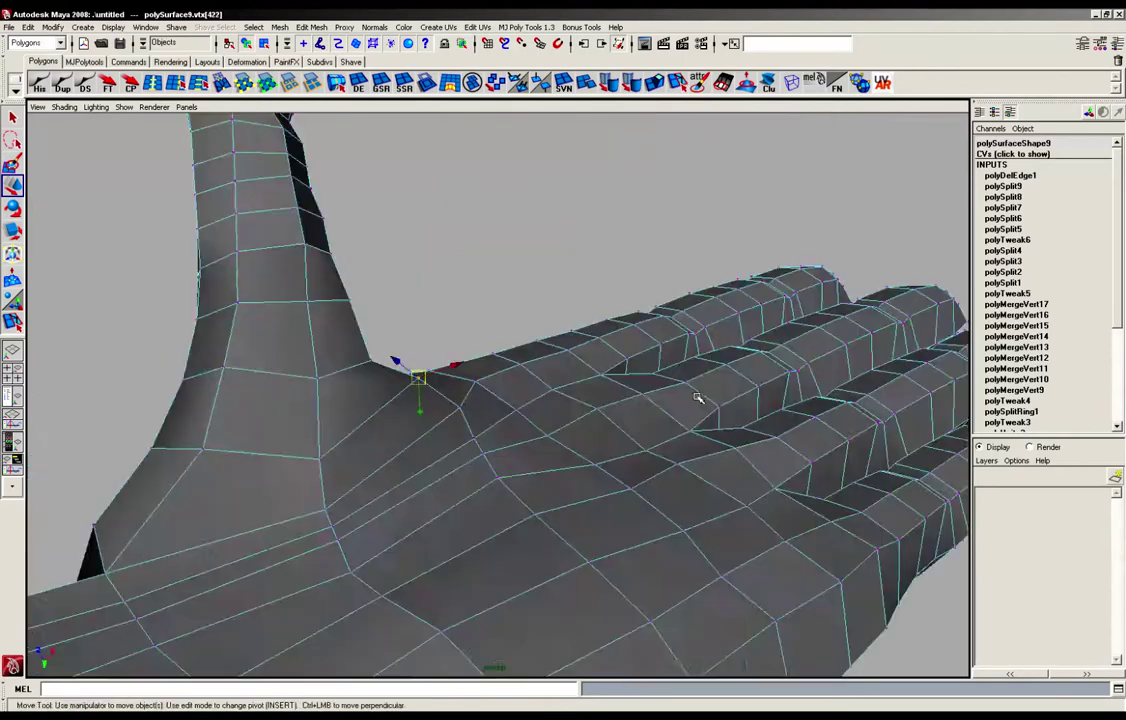
# Move the vertices on the inner base of the thumb to shape its transition into the palm
pyautogui.keyDown('alt'); pyautogui.moveTo(480, 434); pyautogui.dragTo(433, 440, button='right'); pyautogui.keyUp('alt')
pyautogui.keyDown('alt'); pyautogui.moveTo(433, 440); pyautogui.dragTo(396, 402); pyautogui.keyUp('alt')
pyautogui.click(364, 386)
pyautogui.moveTo(367, 400); pyautogui.dragTo(357, 385)
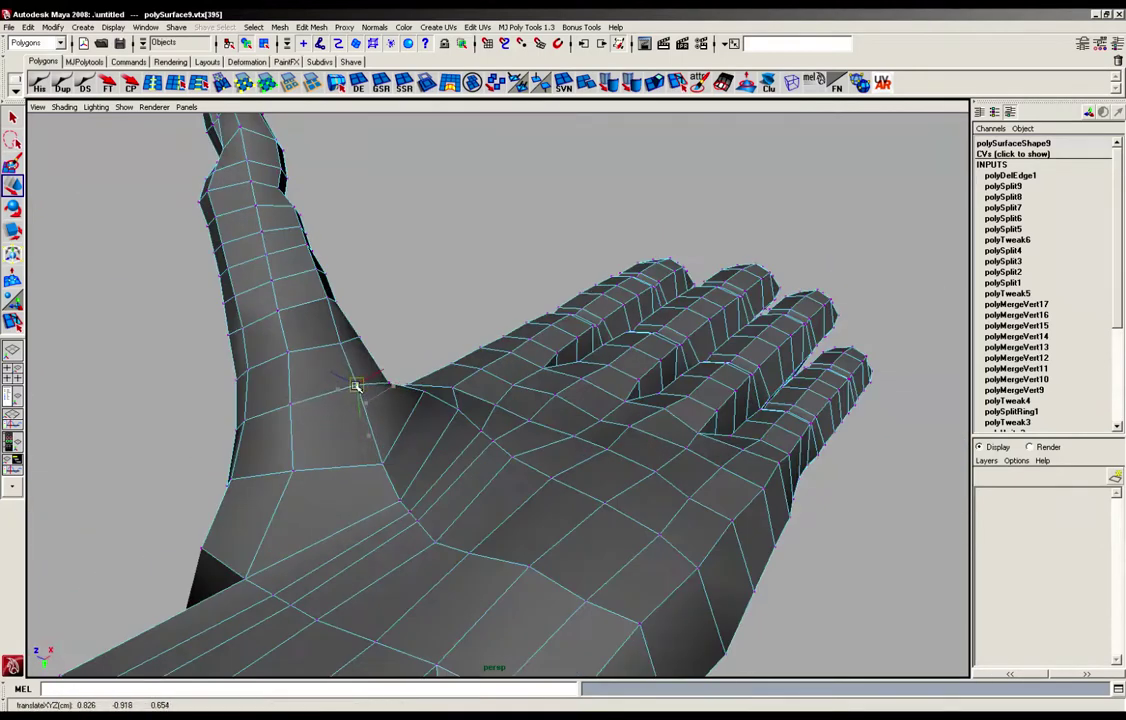
pyautogui.click(385, 465)
pyautogui.moveTo(384, 464); pyautogui.dragTo(382, 443)
pyautogui.keyDown('alt'); pyautogui.moveTo(382, 446); pyautogui.dragTo(344, 503, button='right'); pyautogui.keyUp('alt')
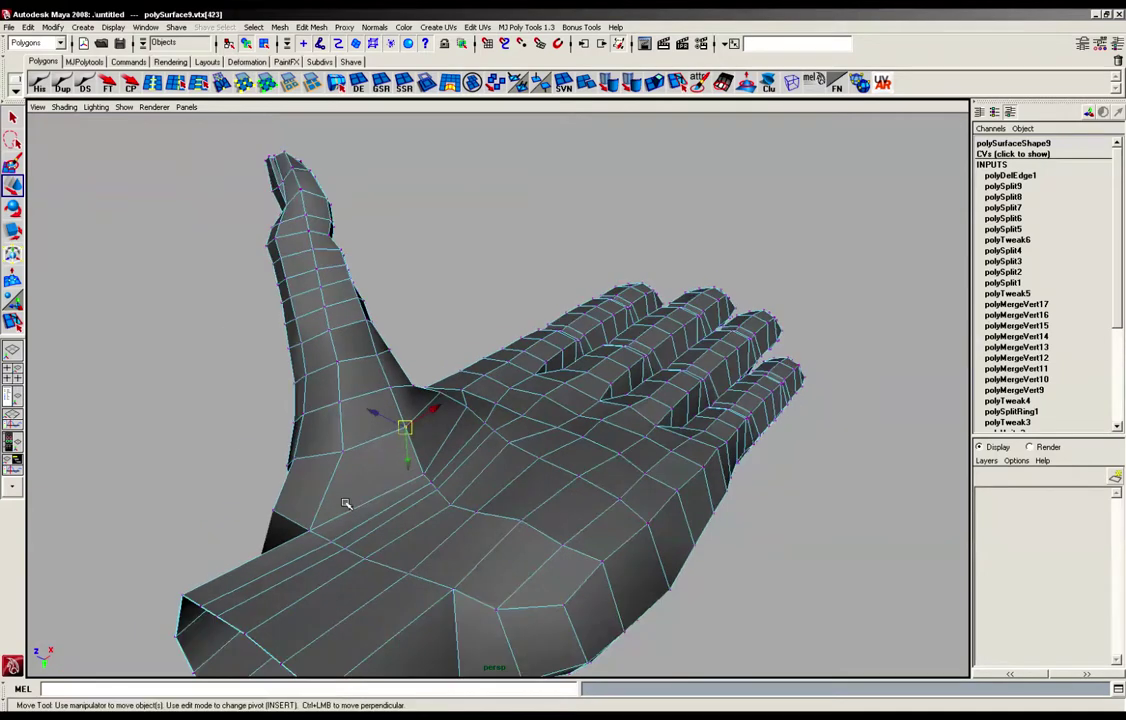
# Reshape the thumb pad by moving the vertices along its inner edge and the palm crease
pyautogui.keyDown('alt'); pyautogui.moveTo(344, 503); pyautogui.dragTo(455, 478); pyautogui.keyUp('alt')
pyautogui.keyDown('alt'); pyautogui.moveTo(455, 478); pyautogui.dragTo(464, 438, button='middle'); pyautogui.keyUp('alt')
pyautogui.keyDown('alt'); pyautogui.moveTo(464, 438); pyautogui.dragTo(416, 400); pyautogui.keyUp('alt')
pyautogui.click(397, 432)
pyautogui.moveTo(374, 398); pyautogui.dragTo(365, 392)
pyautogui.keyDown('alt'); pyautogui.moveTo(446, 424); pyautogui.dragTo(472, 420); pyautogui.keyUp('alt')
pyautogui.click(417, 388)
pyautogui.keyDown('alt'); pyautogui.moveTo(491, 492); pyautogui.dragTo(462, 431); pyautogui.keyUp('alt')
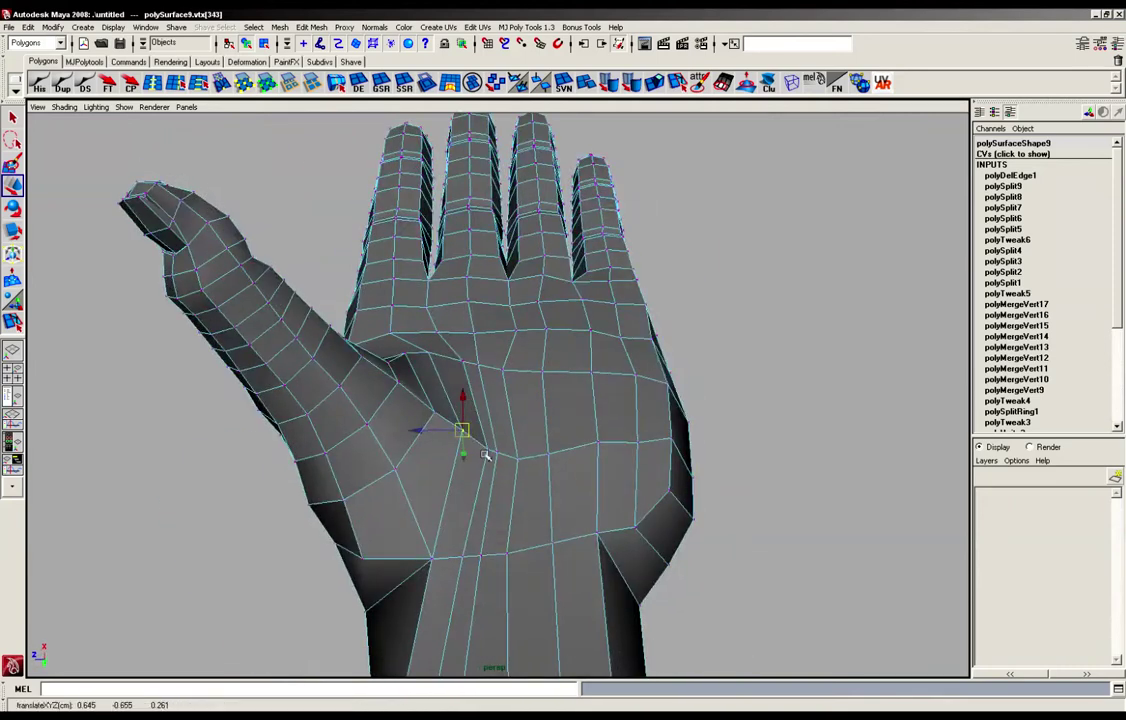
# Shift the central palm vertices toward the little-finger side to even out the spacing of the edge lines
pyautogui.click(512, 371)
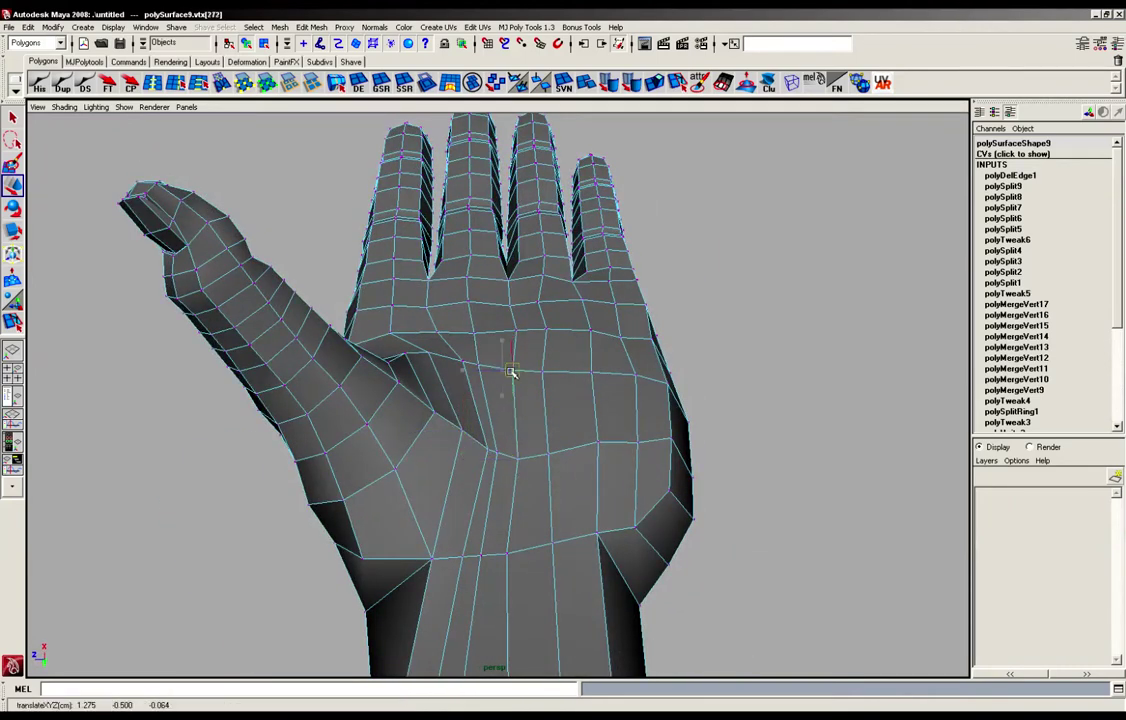
pyautogui.click(541, 372)
pyautogui.keyDown('alt'); pyautogui.moveTo(541, 372); pyautogui.dragTo(556, 425); pyautogui.keyUp('alt')
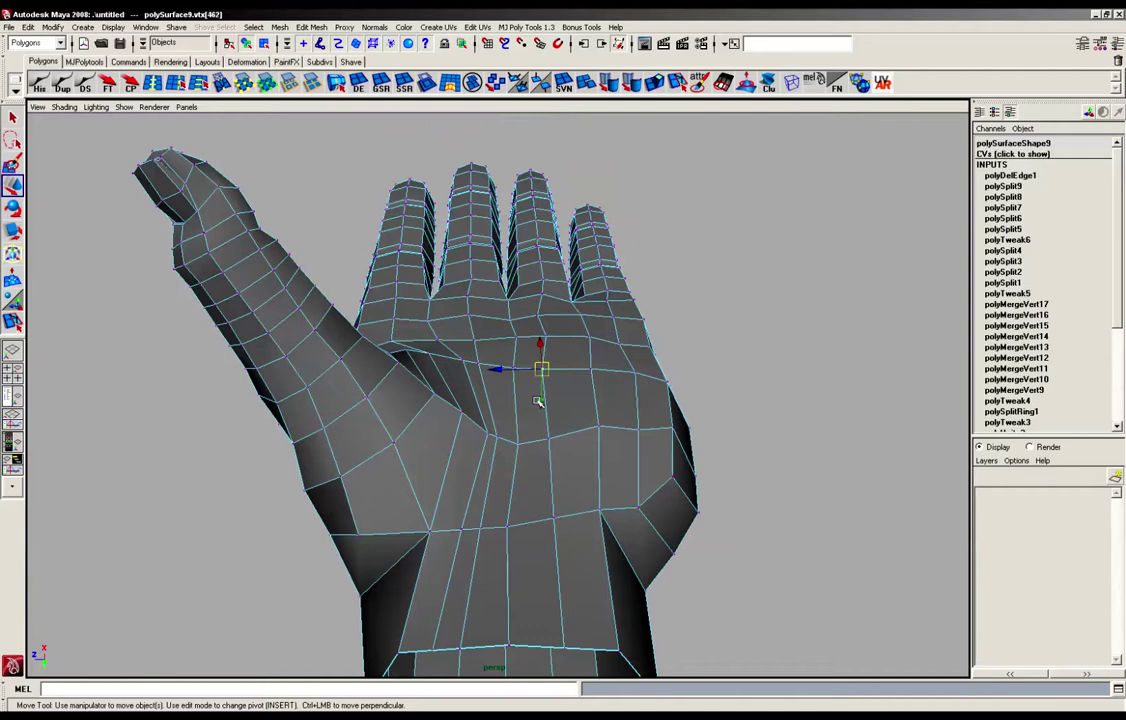
pyautogui.moveTo(541, 370); pyautogui.dragTo(555, 367)
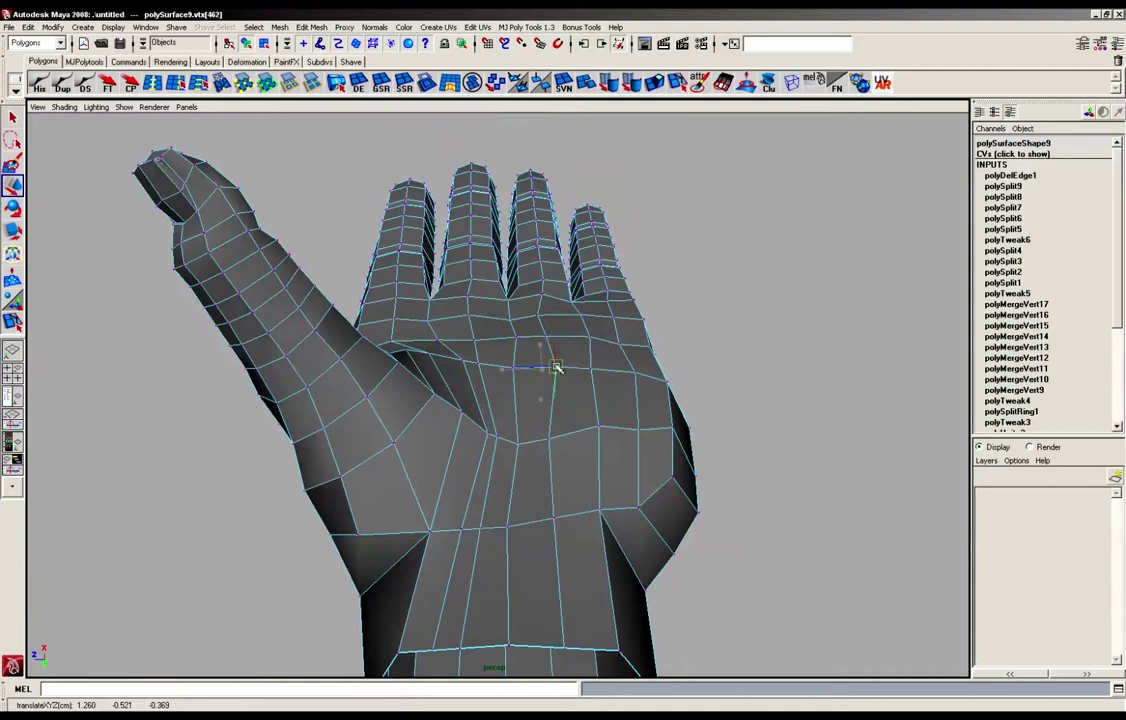
pyautogui.click(551, 440)
pyautogui.keyDown('alt'); pyautogui.moveTo(573, 455); pyautogui.dragTo(557, 402); pyautogui.keyUp('alt')
pyautogui.keyDown('alt'); pyautogui.moveTo(559, 404); pyautogui.dragTo(577, 455); pyautogui.keyUp('alt')
pyautogui.click(592, 379)
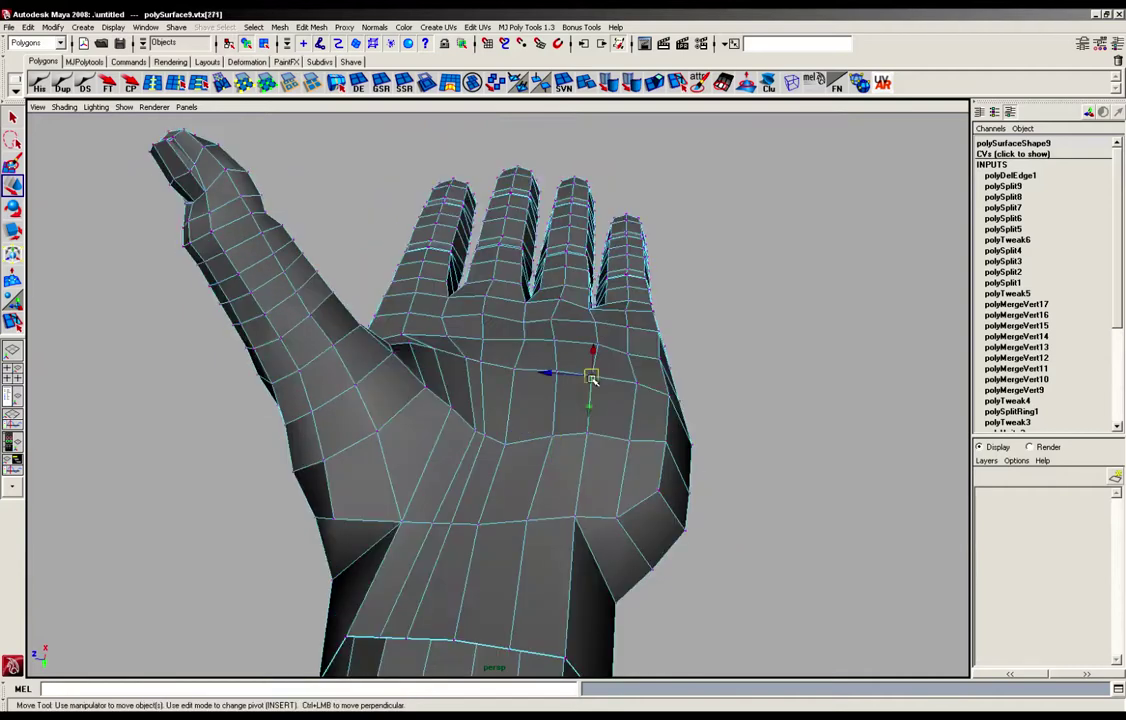
pyautogui.moveTo(593, 377); pyautogui.dragTo(561, 424)
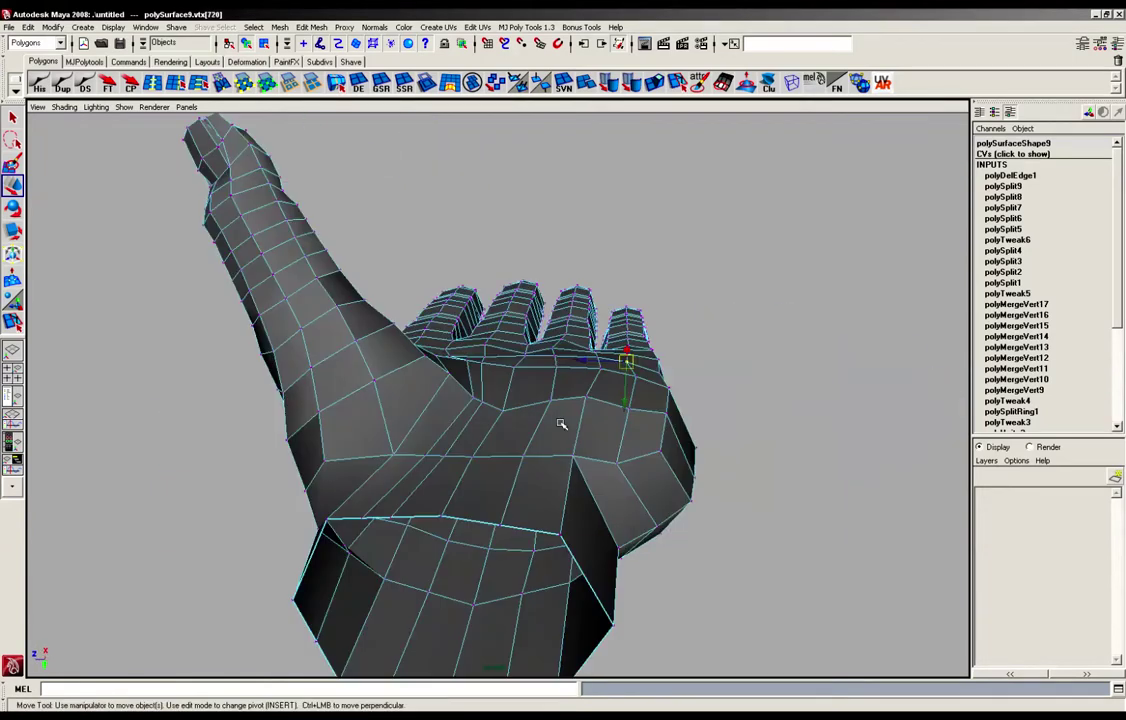
# Adjust the vertices on the heel of the palm below the little finger to round out its pad
pyautogui.click(628, 406)
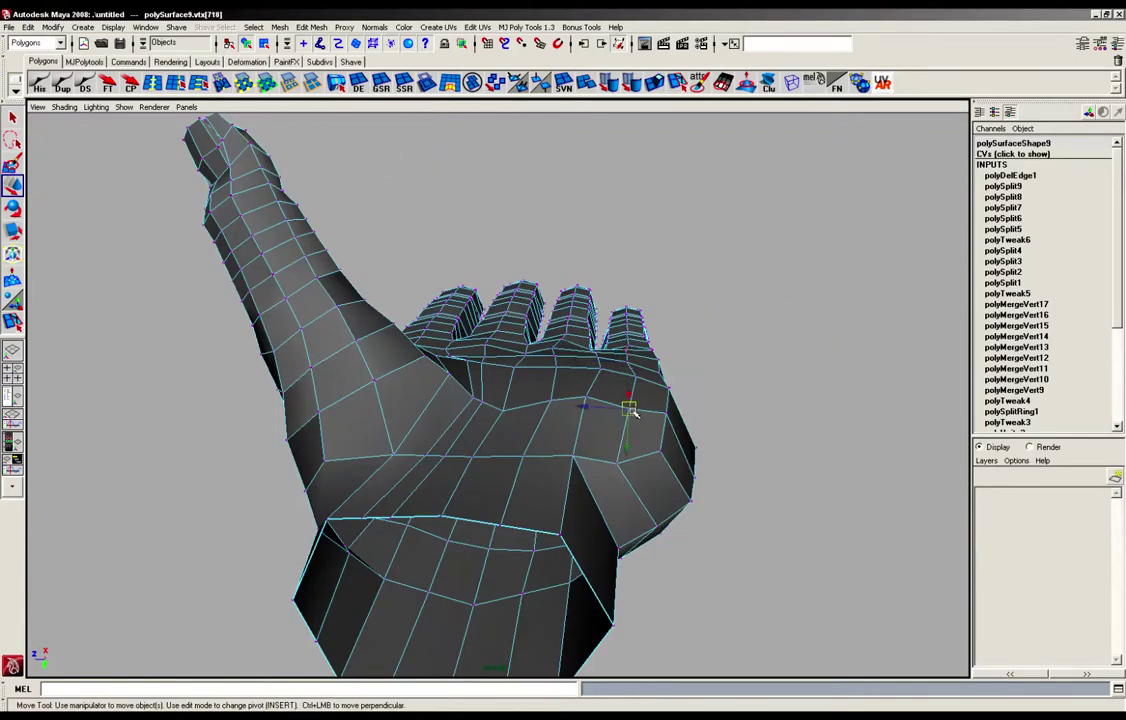
pyautogui.moveTo(631, 409); pyautogui.dragTo(632, 399)
pyautogui.click(553, 402)
pyautogui.keyDown('alt'); pyautogui.moveTo(553, 402); pyautogui.dragTo(597, 371); pyautogui.keyUp('alt')
pyautogui.click(598, 386)
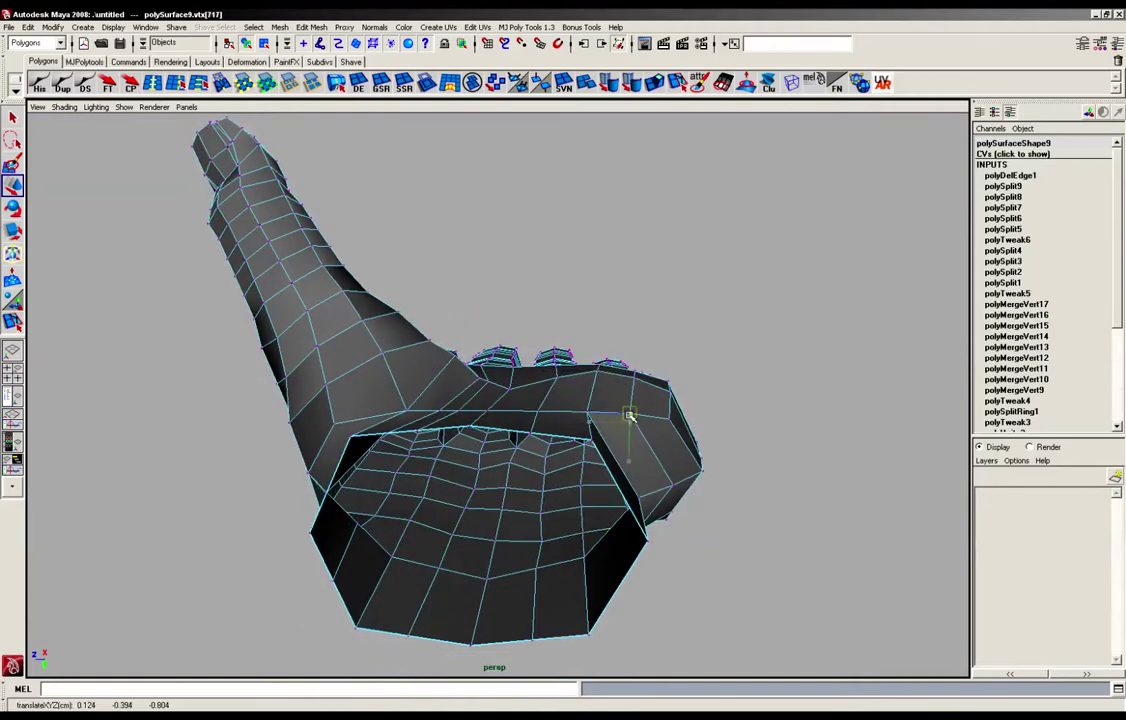
pyautogui.click(628, 416)
pyautogui.keyDown('alt'); pyautogui.moveTo(573, 410); pyautogui.dragTo(550, 450); pyautogui.keyUp('alt')
pyautogui.click(560, 411)
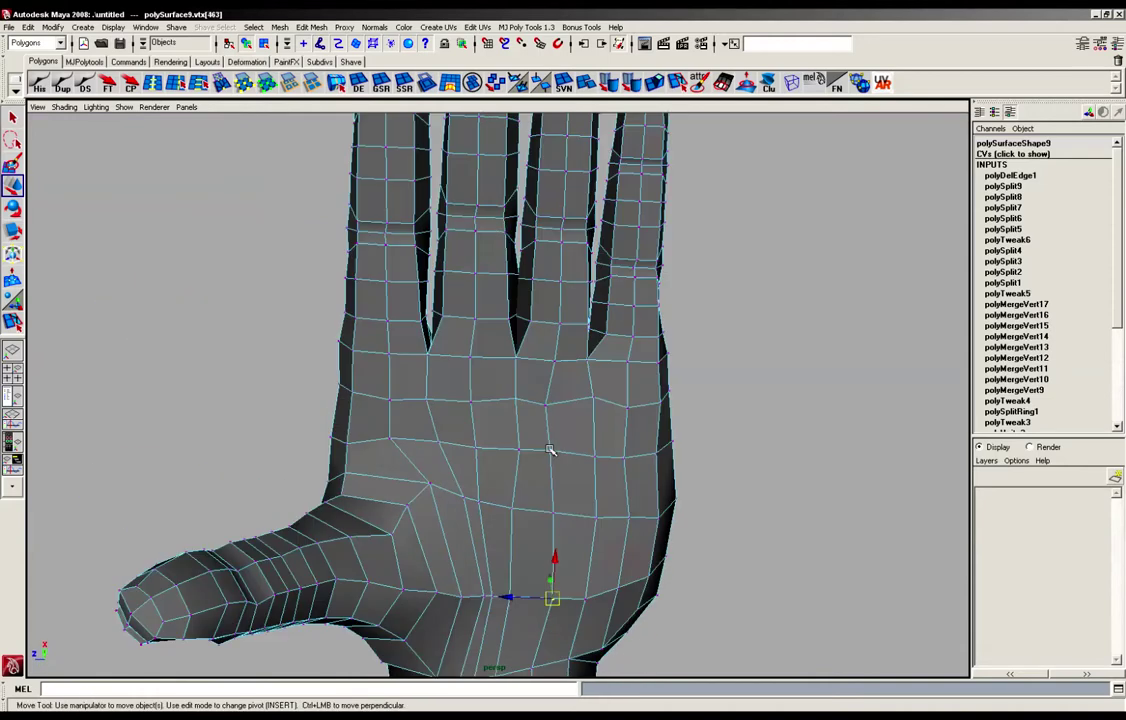
# Straighten the edge line below the ring finger by moving its vertices near the finger base
pyautogui.click(547, 404)
pyautogui.moveTo(547, 404); pyautogui.dragTo(555, 402)
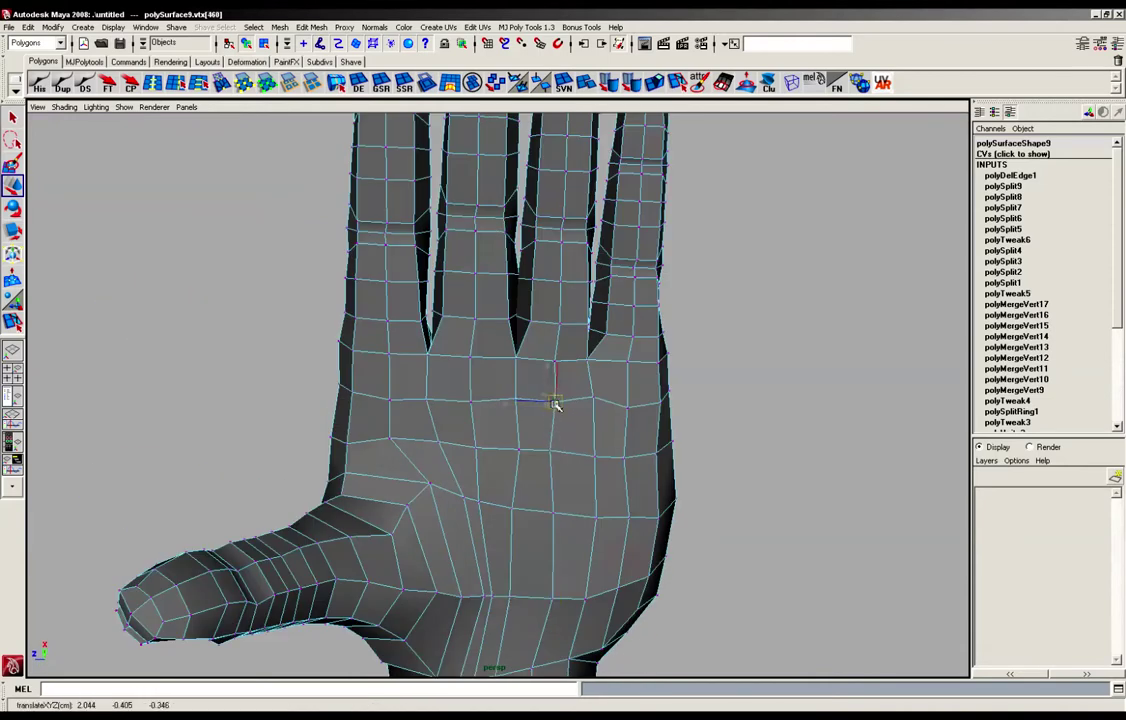
pyautogui.click(589, 358)
# Spin the edge shared by the two faces between the thumb base and the wrist on the hand's side
pyautogui.moveTo(589, 358)
pyautogui.keyDown('alt'); pyautogui.mouseDown()
pyautogui.moveTo(578, 377)
pyautogui.moveTo(590, 350)
pyautogui.mouseUp(); pyautogui.keyUp('alt')
pyautogui.keyDown('alt'); pyautogui.moveTo(590, 350); pyautogui.dragTo(459, 379); pyautogui.keyUp('alt')
pyautogui.keyDown('alt'); pyautogui.moveTo(460, 380); pyautogui.dragTo(549, 353, button='right'); pyautogui.keyUp('alt')
pyautogui.keyDown('alt'); pyautogui.moveTo(549, 353); pyautogui.dragTo(563, 432, button='middle'); pyautogui.keyUp('alt')
pyautogui.keyDown('alt'); pyautogui.moveTo(563, 432); pyautogui.dragTo(545, 402); pyautogui.keyUp('alt')
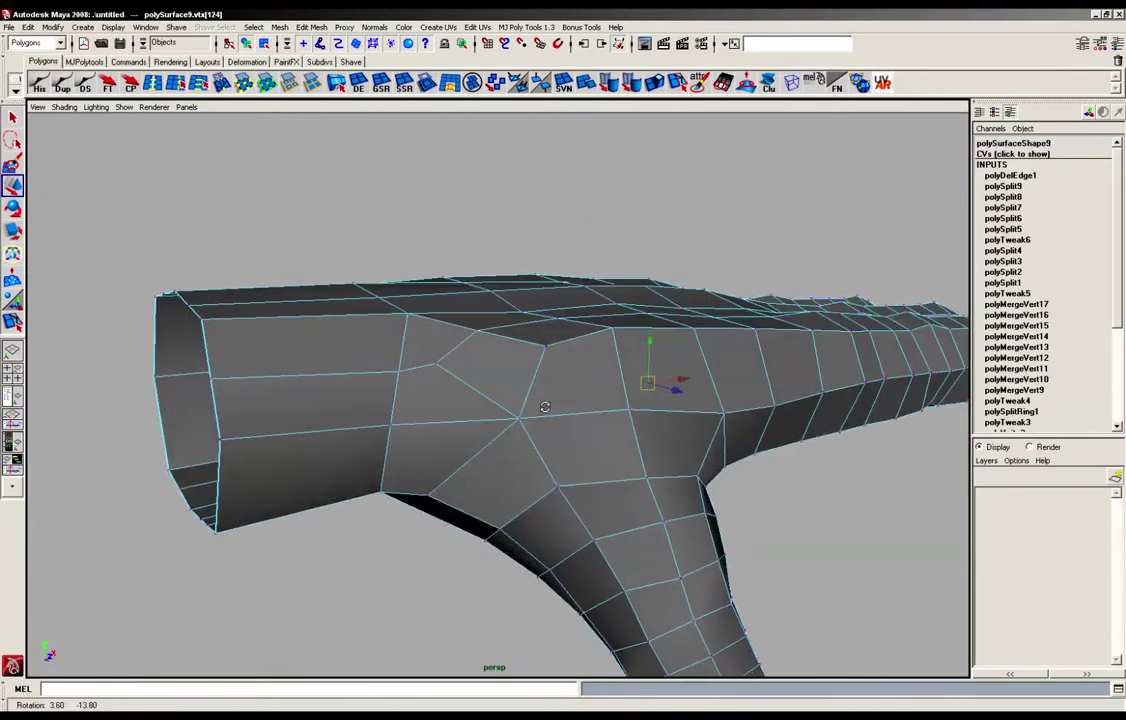
pyautogui.moveTo(483, 377); pyautogui.dragTo(484, 388, button='right')
pyautogui.click(486, 407)
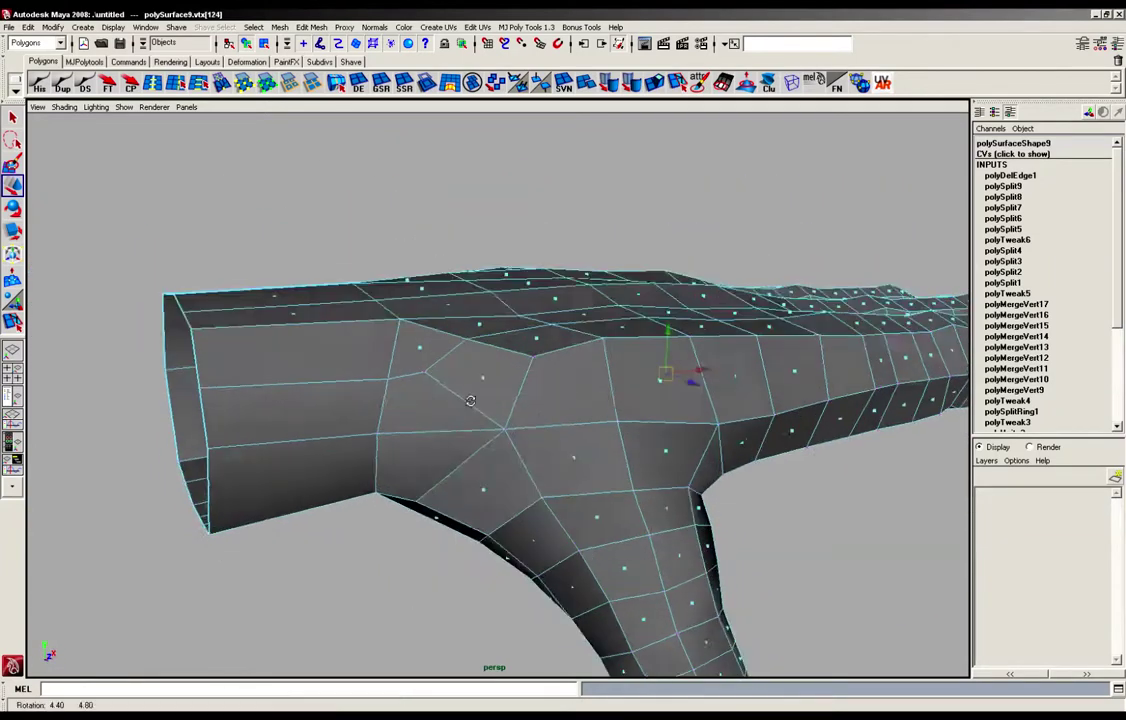
pyautogui.keyDown('alt'); pyautogui.moveTo(465, 395); pyautogui.dragTo(438, 428); pyautogui.keyUp('alt')
pyautogui.click(423, 416)
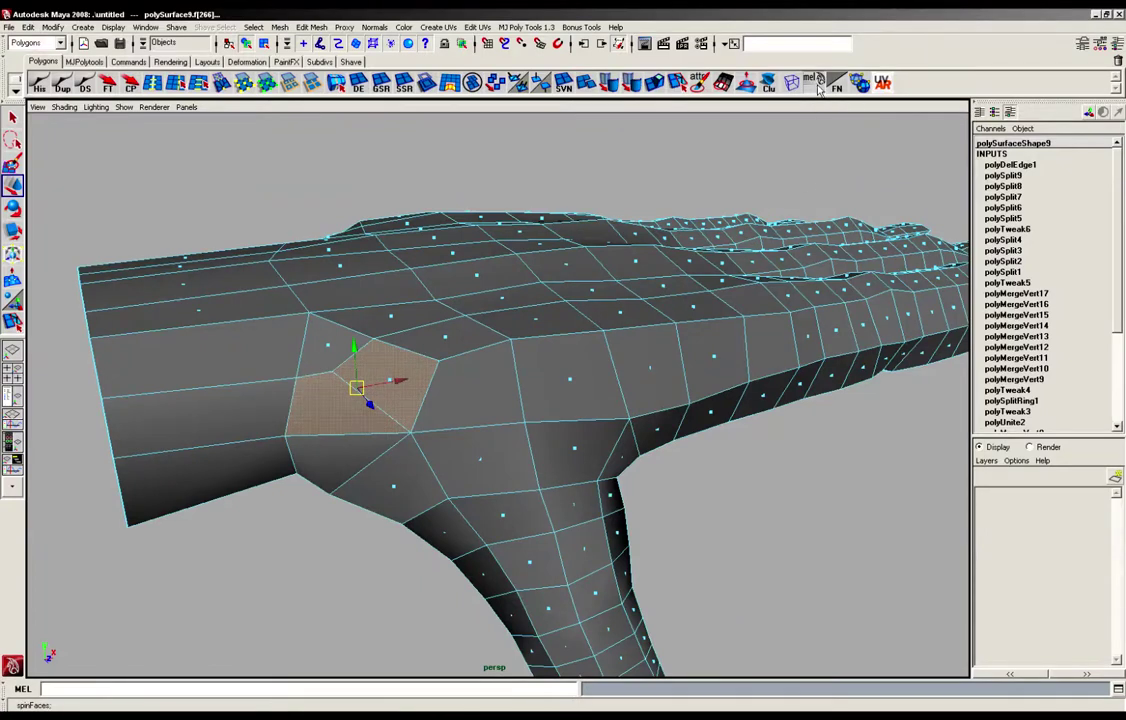
pyautogui.click(818, 88)
# Delete the short leftover diagonal edge above the spun edge on the thumb side of the wrist
pyautogui.keyDown('alt'); pyautogui.moveTo(440, 302); pyautogui.dragTo(519, 274, button='middle'); pyautogui.keyUp('alt')
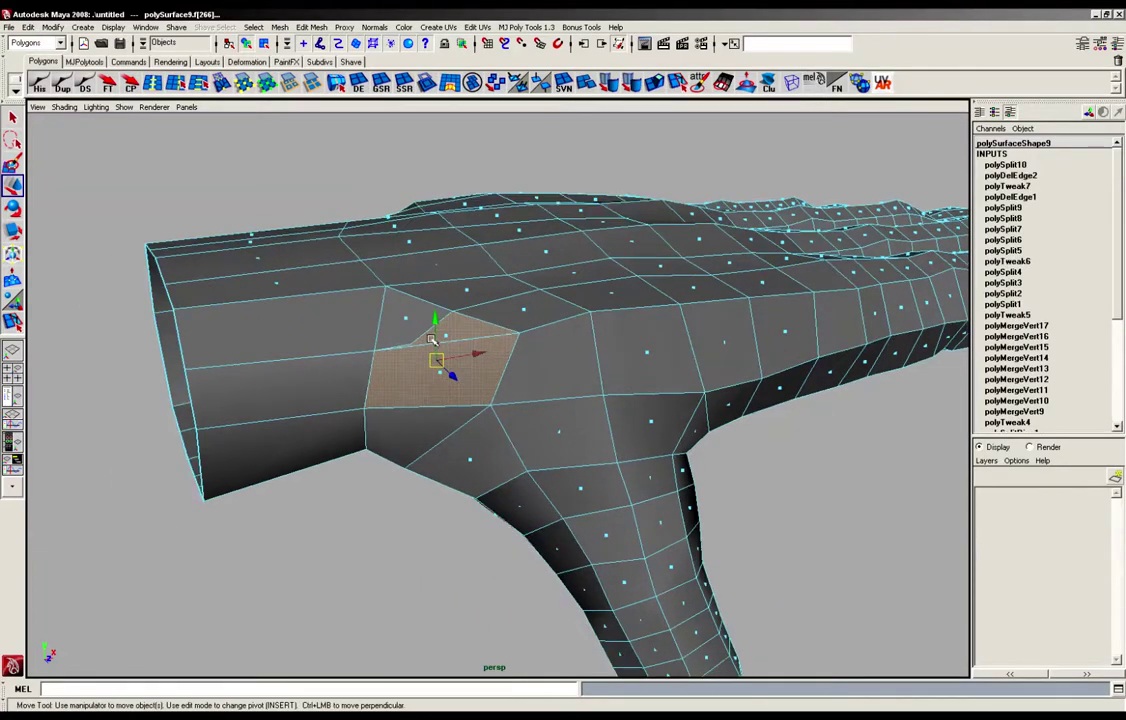
pyautogui.moveTo(432, 340); pyautogui.dragTo(438, 314, button='right')
pyautogui.click(443, 320)
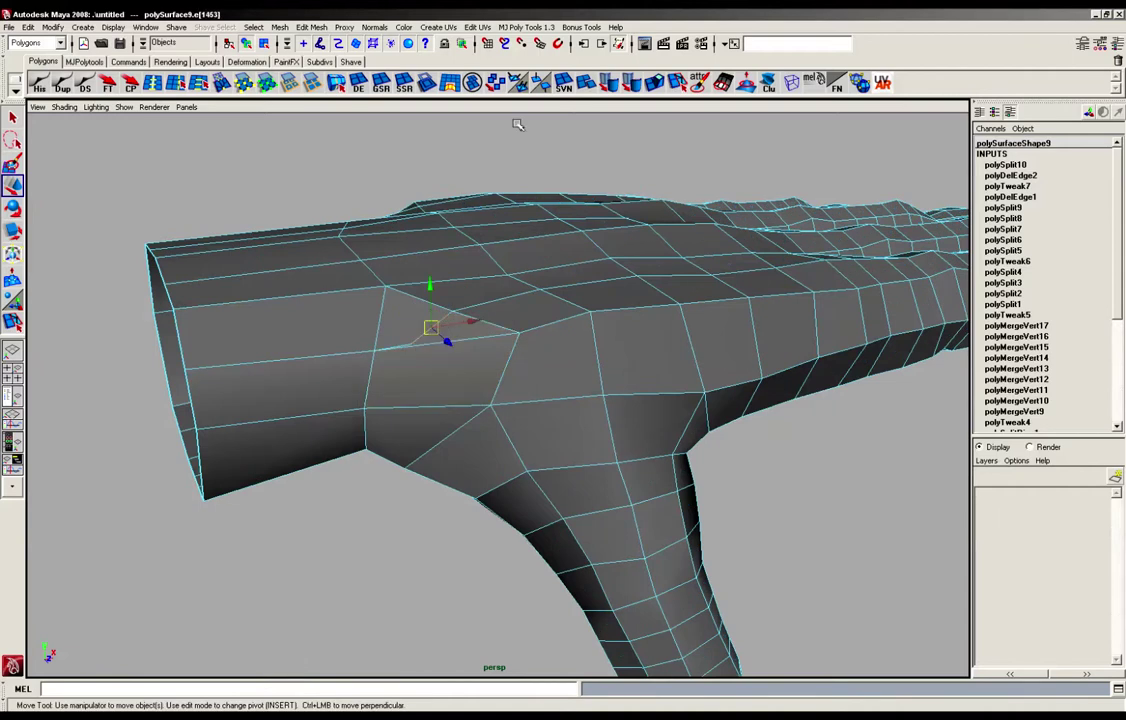
pyautogui.click(358, 88)
pyautogui.keyDown('alt'); pyautogui.moveTo(570, 346); pyautogui.dragTo(578, 382); pyautogui.keyUp('alt')
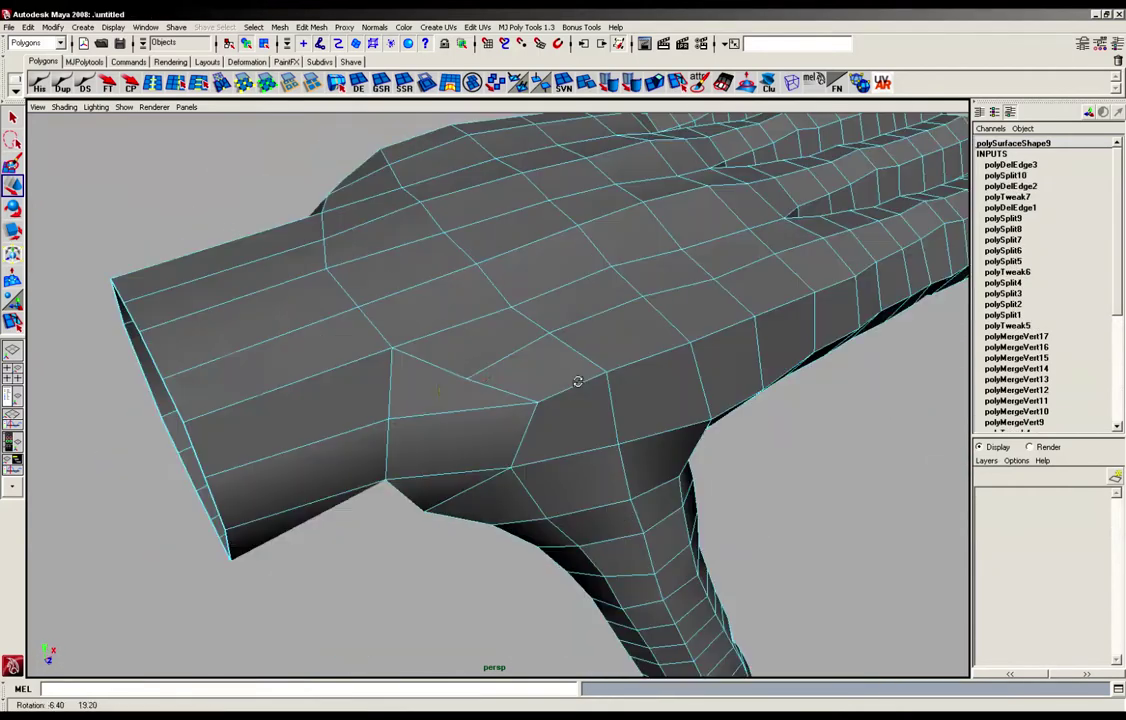
# Undo the last edge deletion and spin the edge shared by the two faces on the thumb side of the wrist again
pyautogui.hotkey('ctrl', 'z')
pyautogui.hotkey('ctrl', 'z')
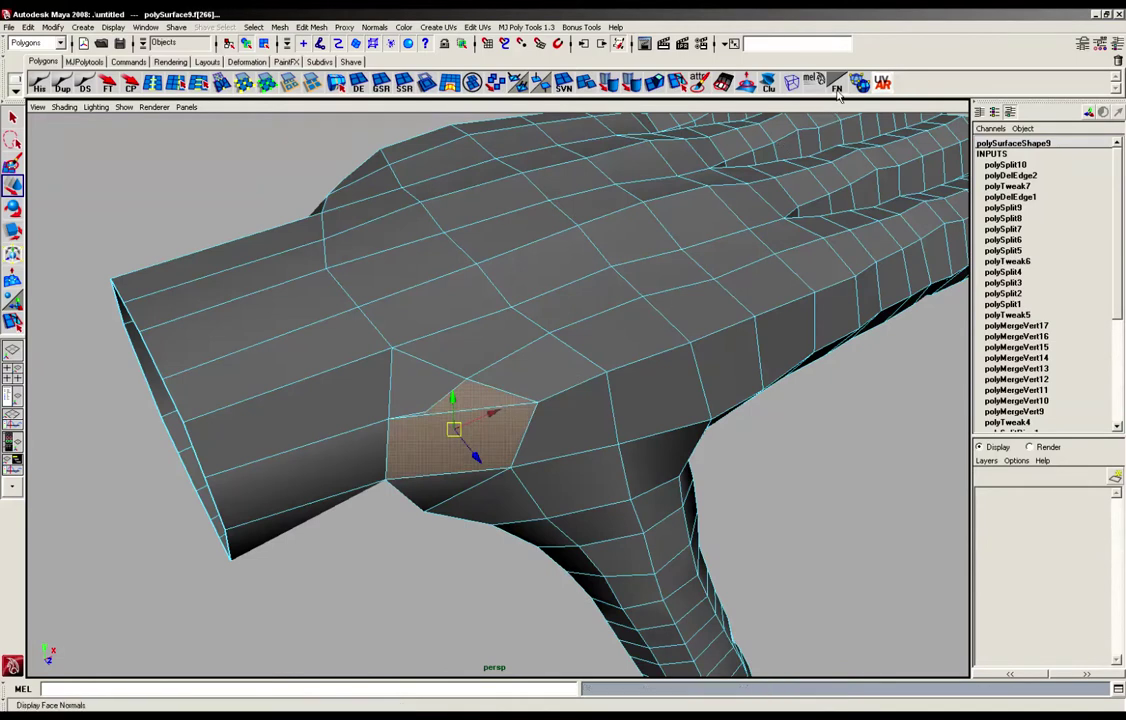
pyautogui.keyDown('alt'); pyautogui.moveTo(528, 460); pyautogui.dragTo(484, 408); pyautogui.keyUp('alt')
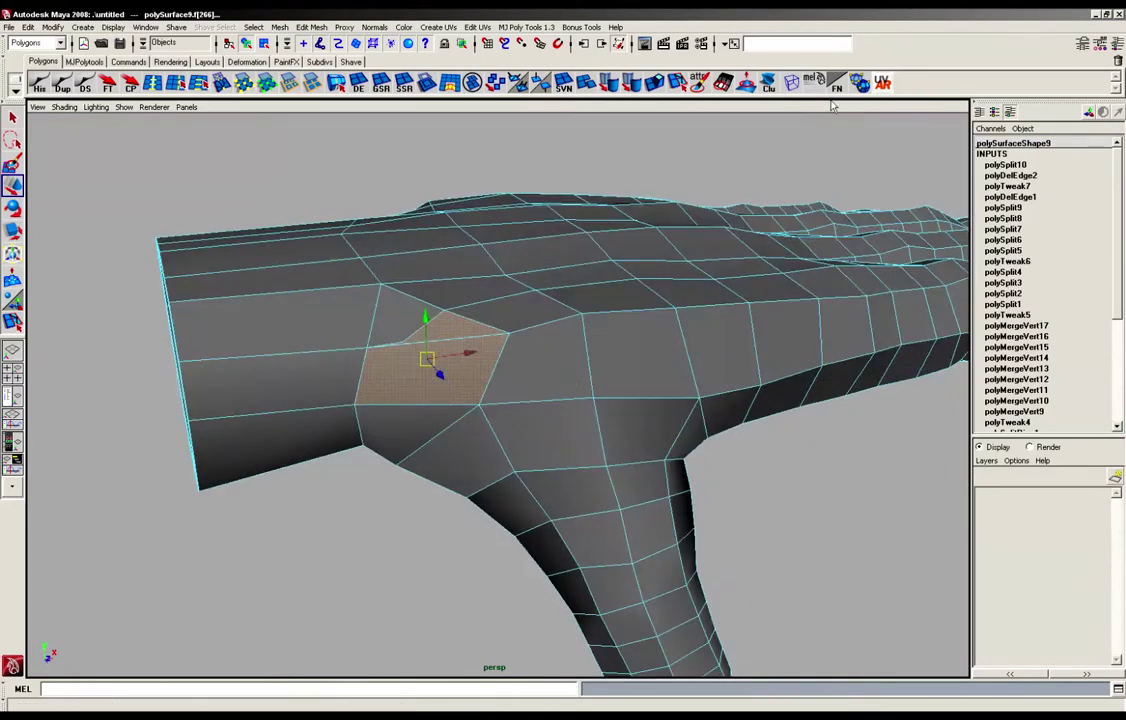
pyautogui.click(817, 86)
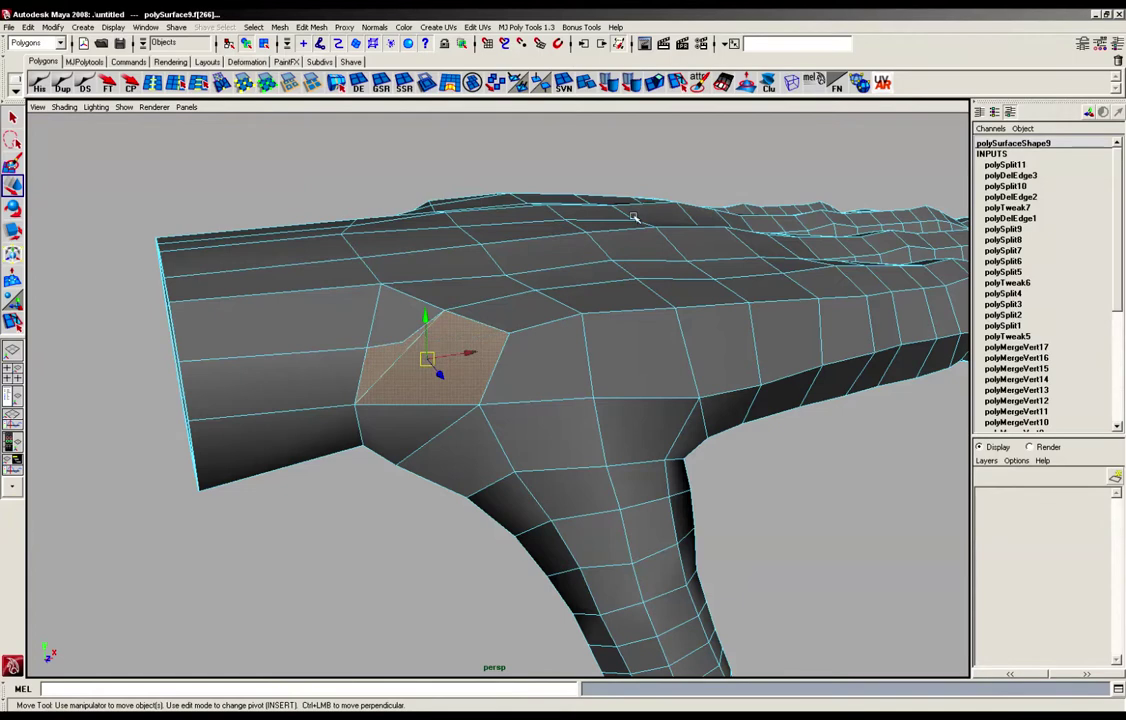
pyautogui.keyDown('alt'); pyautogui.moveTo(593, 370); pyautogui.dragTo(555, 342); pyautogui.keyUp('alt')
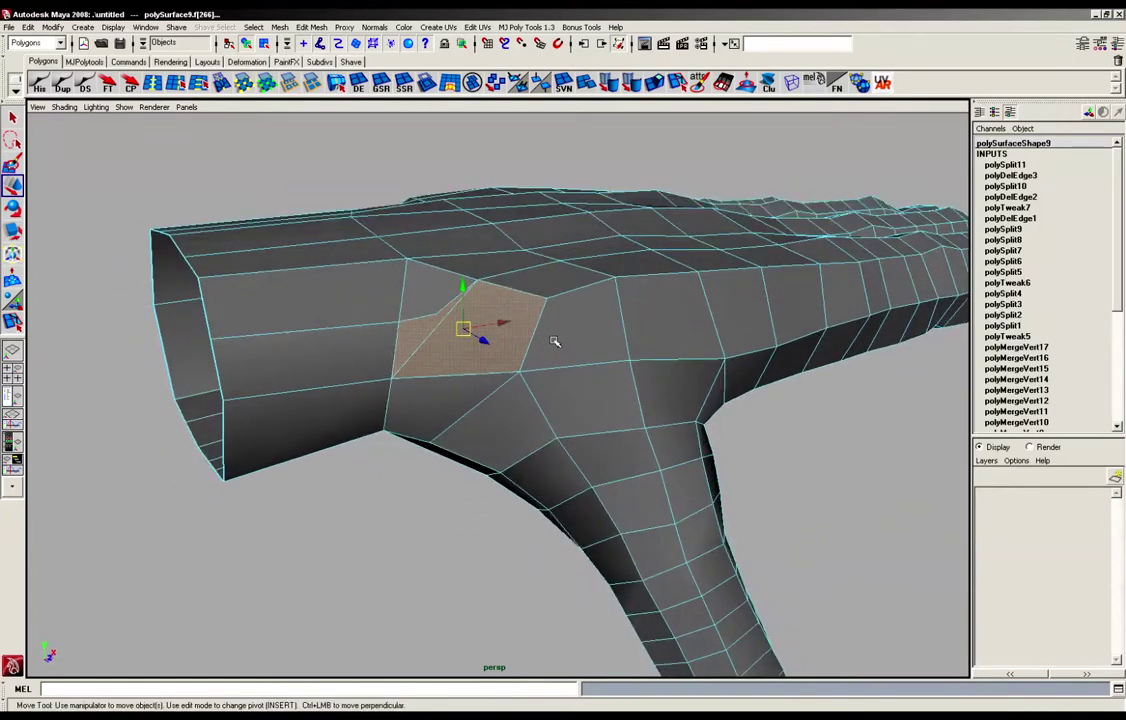
pyautogui.moveTo(468, 343)
pyautogui.keyDown('alt'); pyautogui.mouseDown()
pyautogui.moveTo(455, 324)
pyautogui.moveTo(450, 342)
pyautogui.mouseUp(); pyautogui.keyUp('alt')
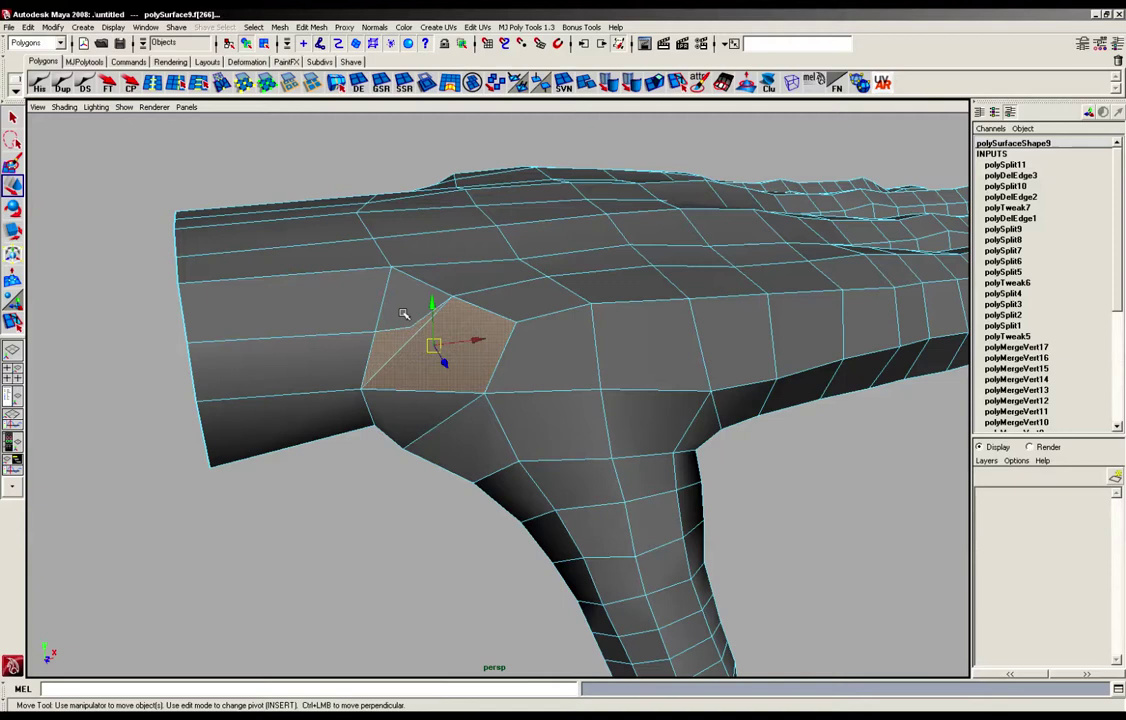
# Try deleting the short leftover edge between the spun edge and the wrist loop on the thumb side
pyautogui.moveTo(402, 330); pyautogui.dragTo(402, 304, button='right')
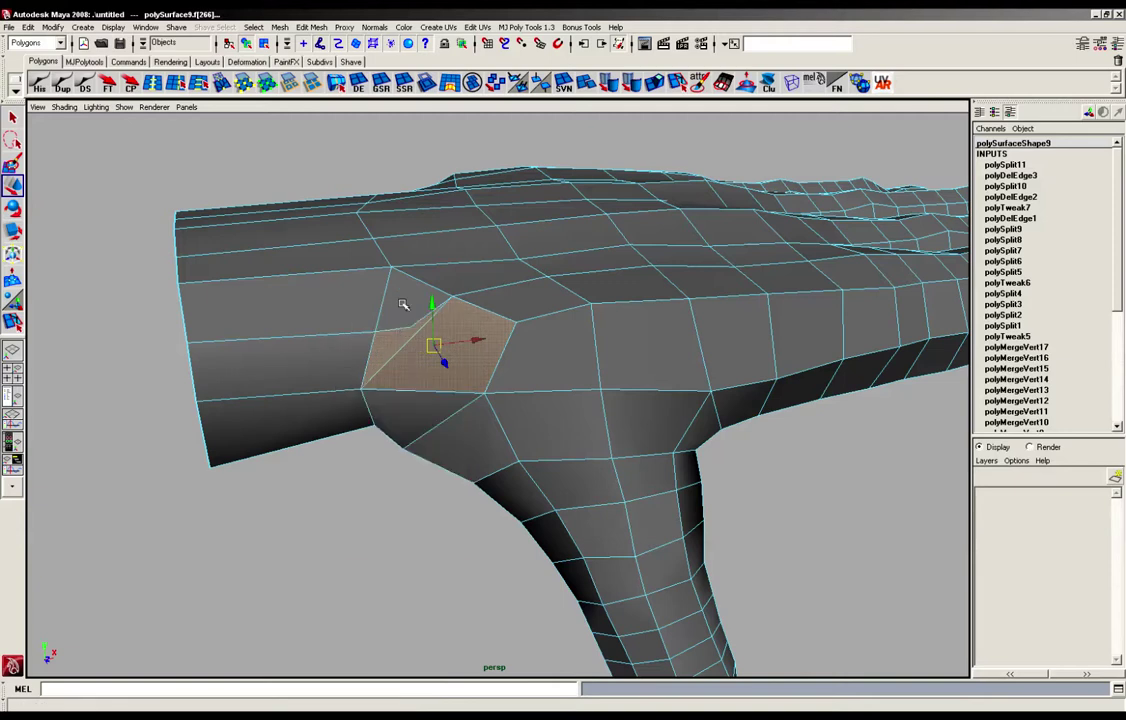
pyautogui.click(398, 332)
pyautogui.click(358, 86)
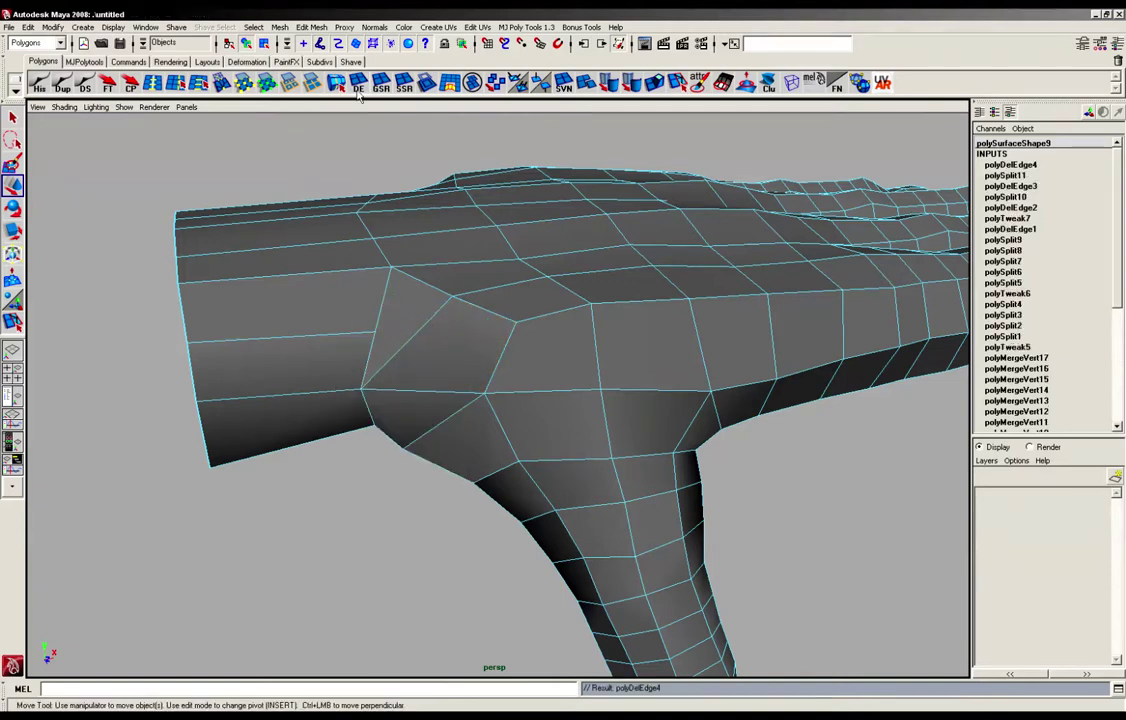
pyautogui.keyDown('alt'); pyautogui.moveTo(574, 398); pyautogui.dragTo(367, 343); pyautogui.keyUp('alt')
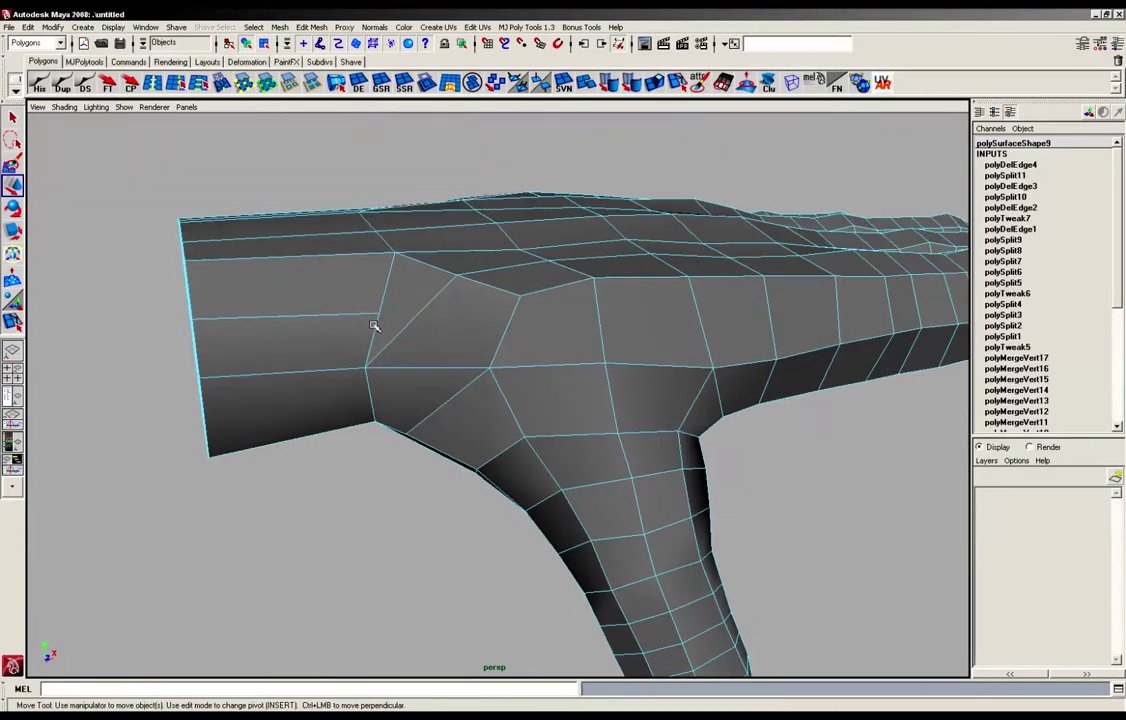
# Try moving the wrist-loop vertex beside the spun edge, and undo both that move and the edge deletion
pyautogui.moveTo(374, 326); pyautogui.dragTo(334, 325, button='right')
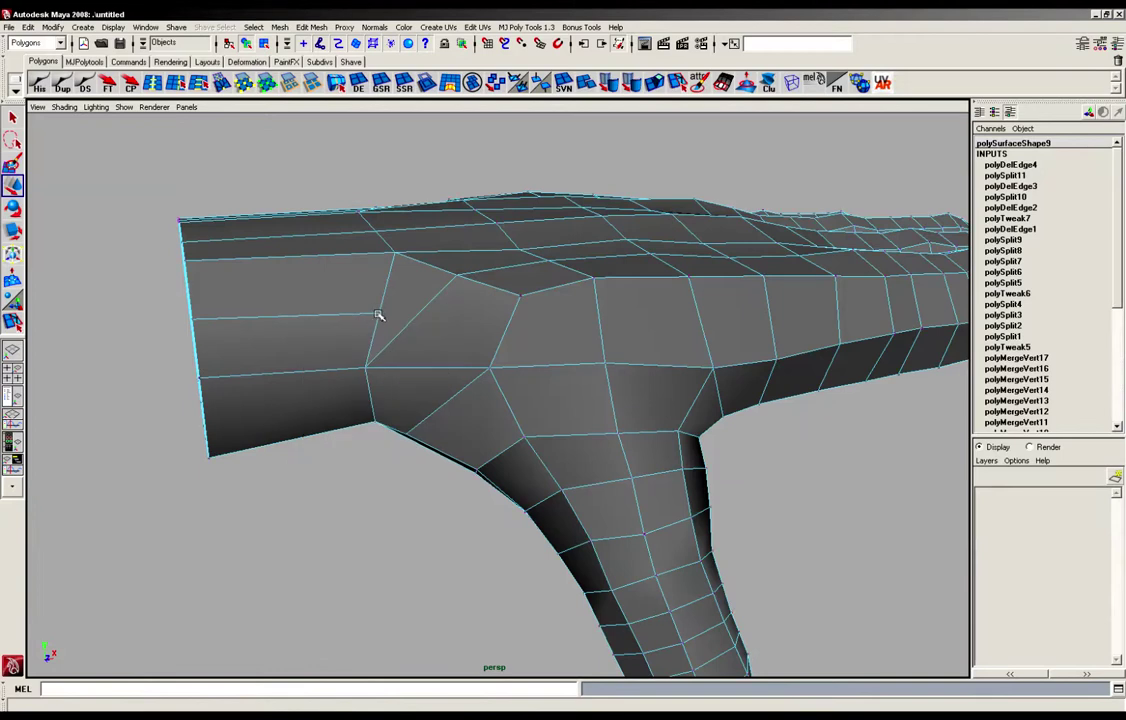
pyautogui.click(378, 316)
pyautogui.moveTo(380, 313); pyautogui.dragTo(344, 294)
pyautogui.hotkey('ctrl', 'z')
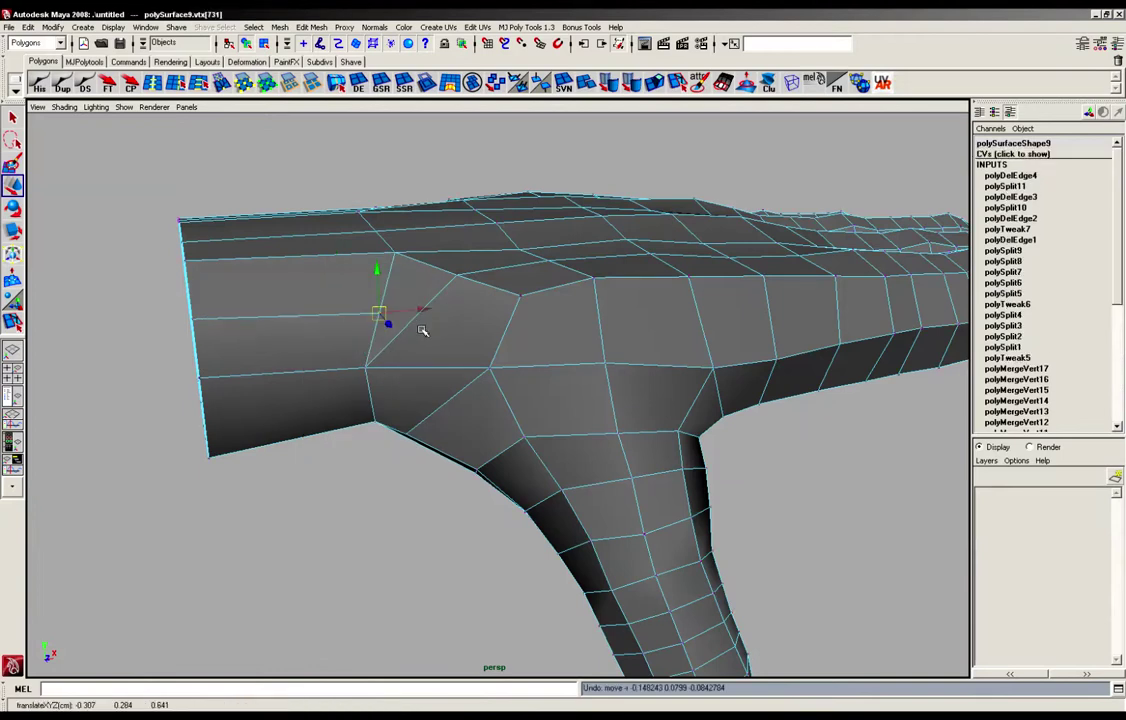
pyautogui.hotkey('ctrl', 'z')
pyautogui.hotkey('ctrl', 'z')
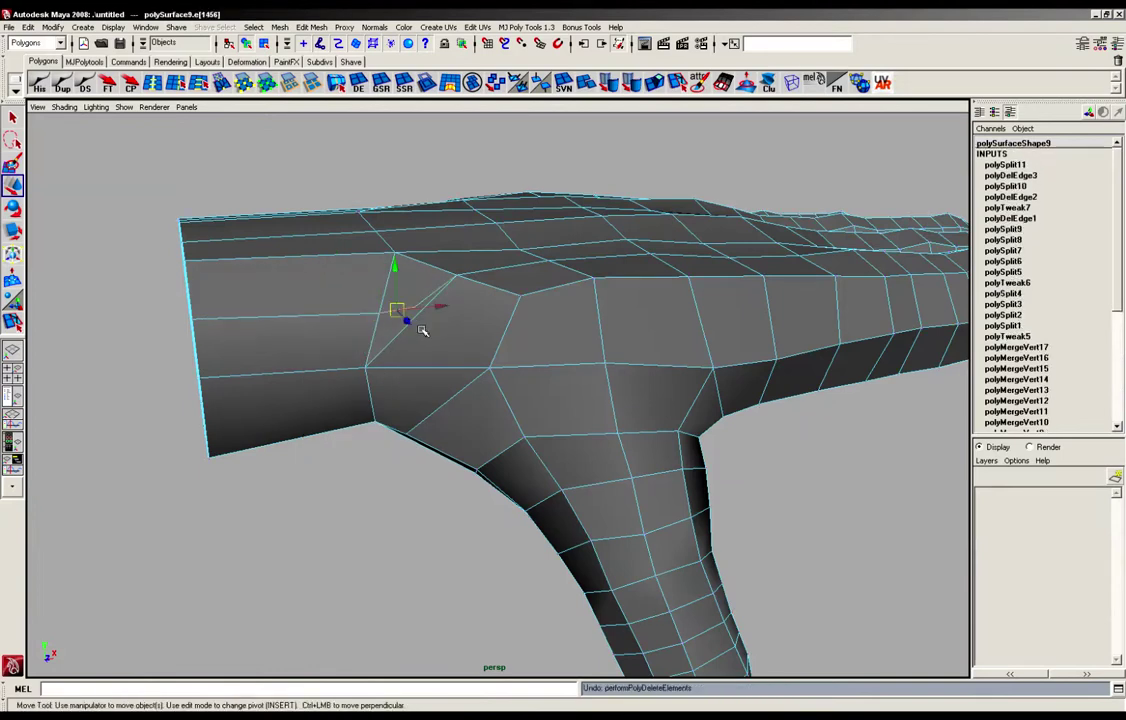
pyautogui.hotkey('ctrl', 'z')
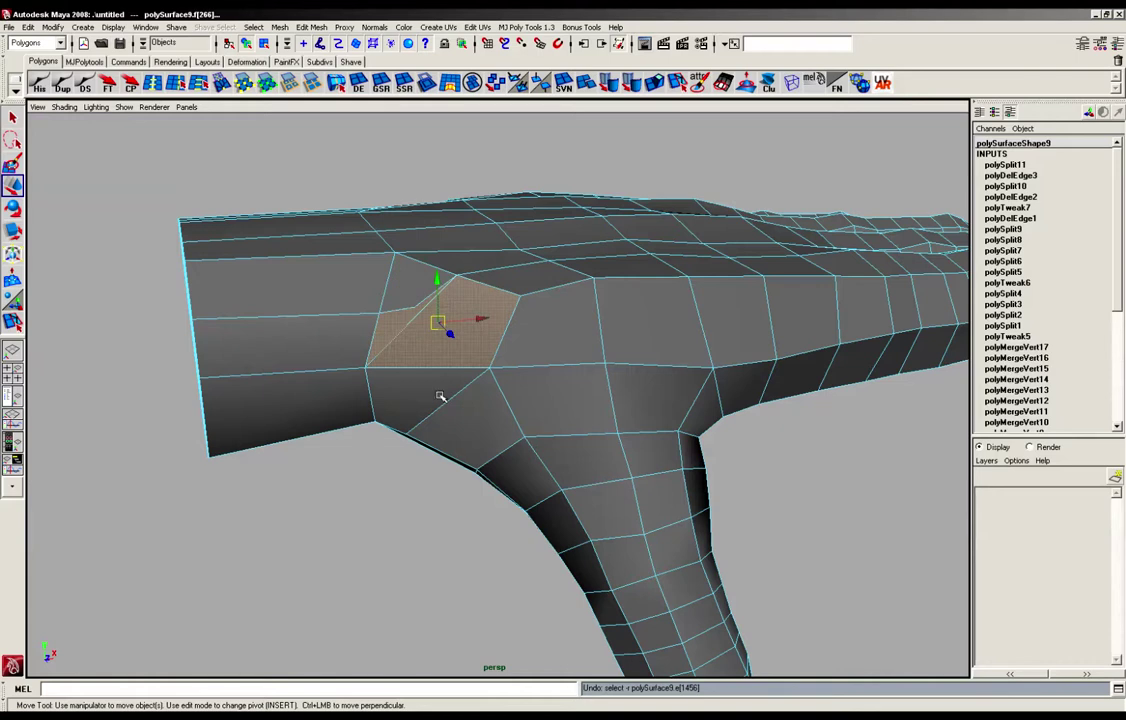
# Spin the diagonal edge between the two selected faces once more so it runs down to the thumb base vertex
pyautogui.keyDown('alt'); pyautogui.moveTo(387, 348); pyautogui.dragTo(453, 329); pyautogui.keyUp('alt')
pyautogui.rightClick(453, 329)
pyautogui.moveTo(453, 329); pyautogui.dragTo(456, 299, button='right')
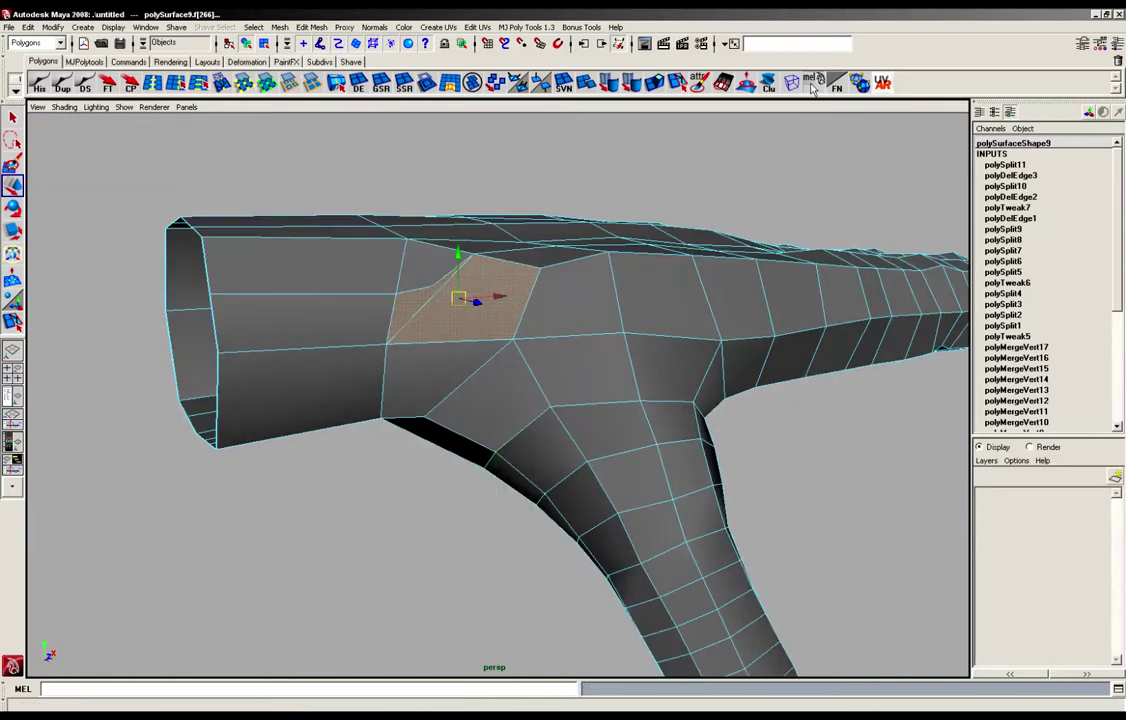
pyautogui.click(812, 84)
pyautogui.keyDown('alt'); pyautogui.moveTo(576, 265); pyautogui.dragTo(568, 296); pyautogui.keyUp('alt')
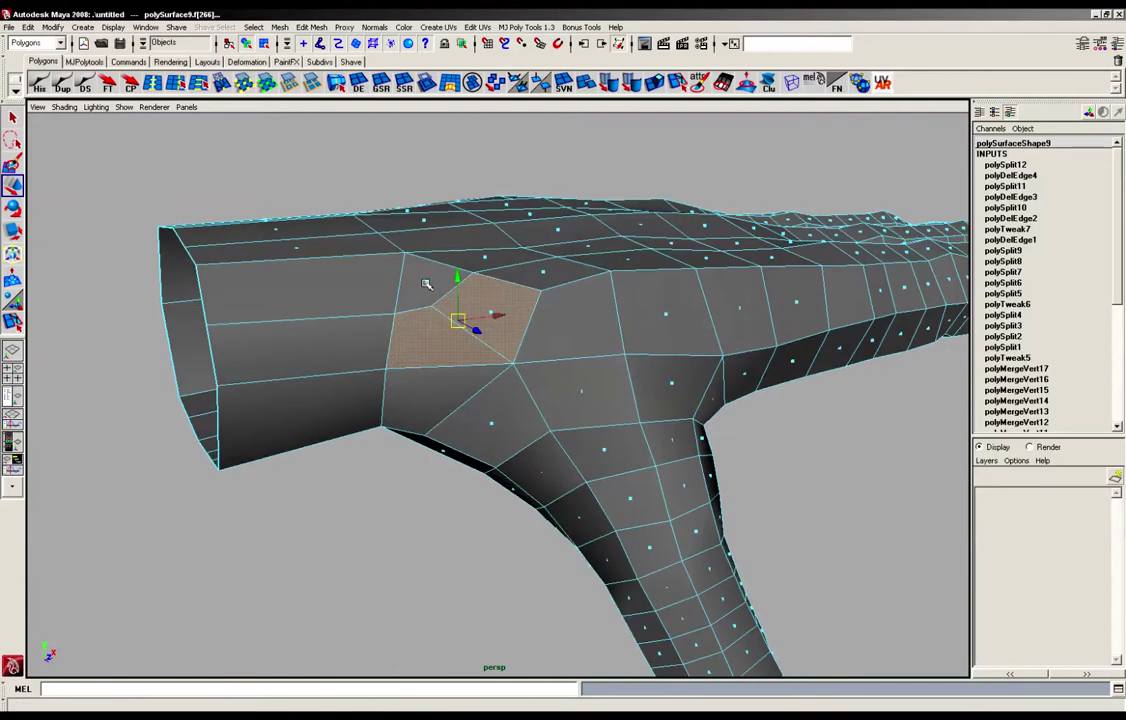
# Spin the edge shared by the small upper face and the face below it beside the wrist loop twice
pyautogui.click(428, 282)
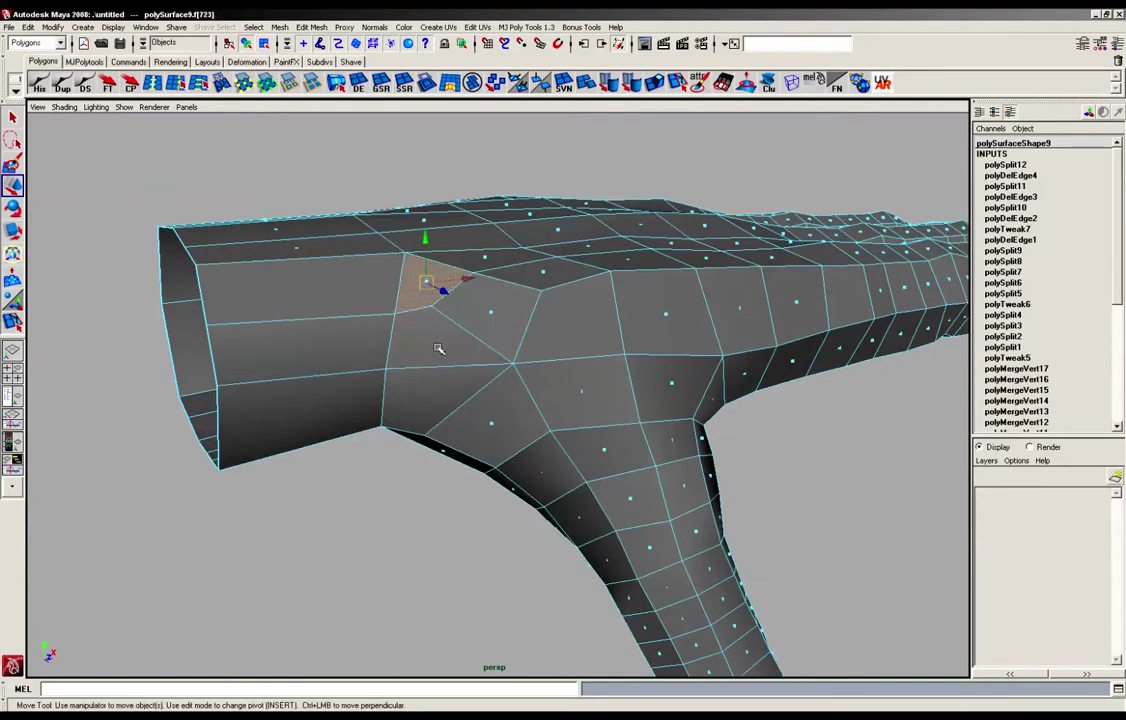
pyautogui.click(400, 309)
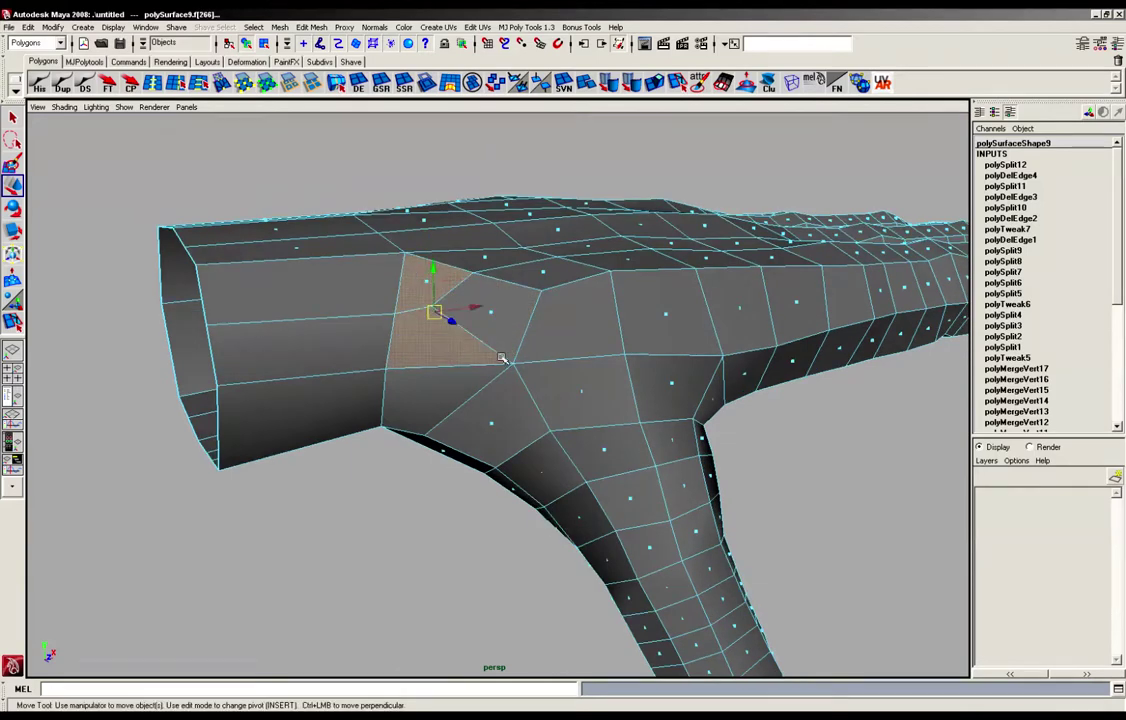
pyautogui.keyDown('alt'); pyautogui.moveTo(442, 316); pyautogui.dragTo(460, 365); pyautogui.keyUp('alt')
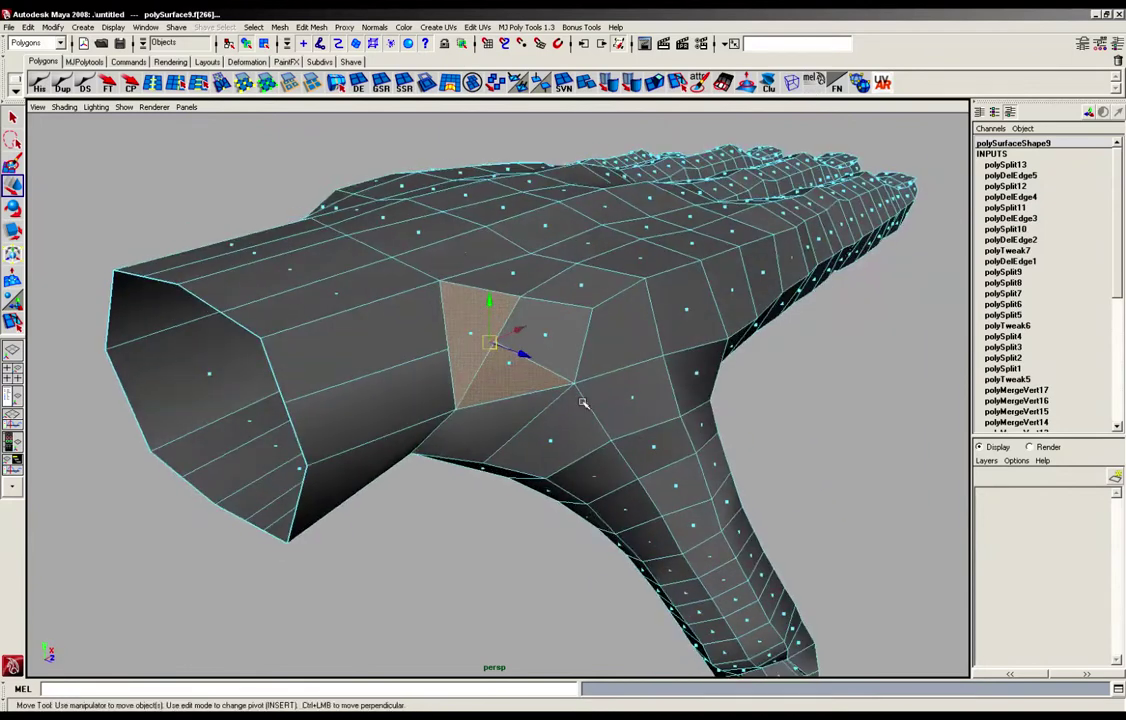
pyautogui.click(815, 91)
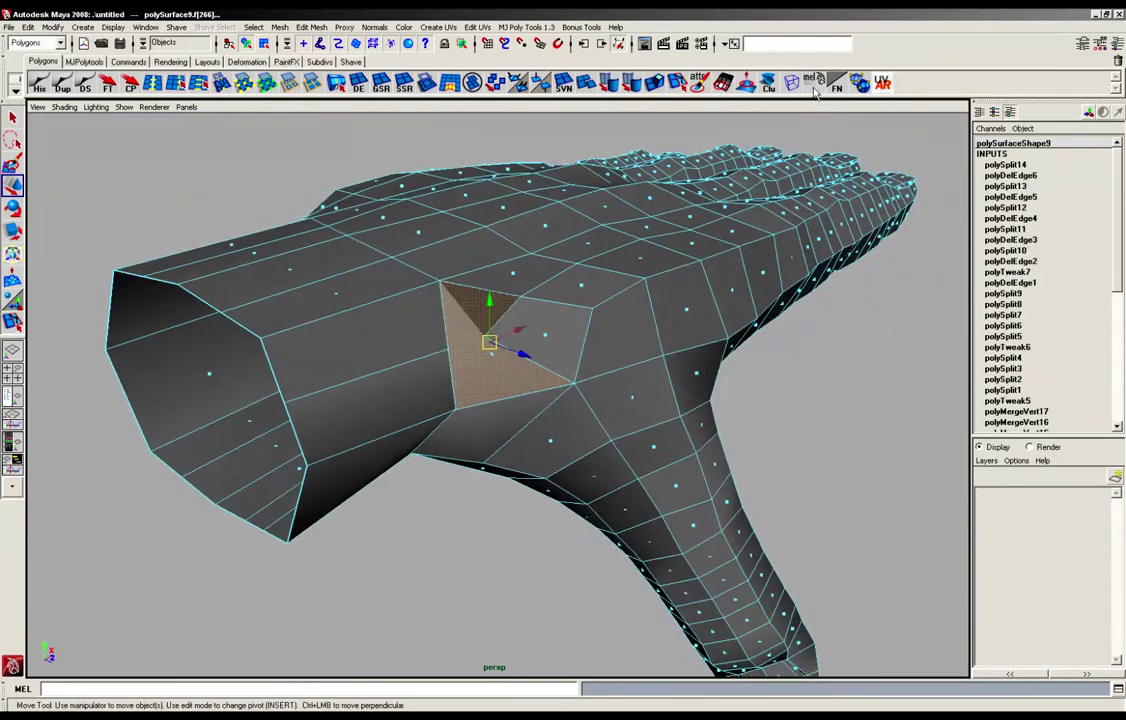
# Spin the edge between the face beside the wrist loop and the face below it three times, back to its near-horizontal direction
pyautogui.keyDown('alt'); pyautogui.moveTo(525, 395); pyautogui.dragTo(489, 345); pyautogui.keyUp('alt')
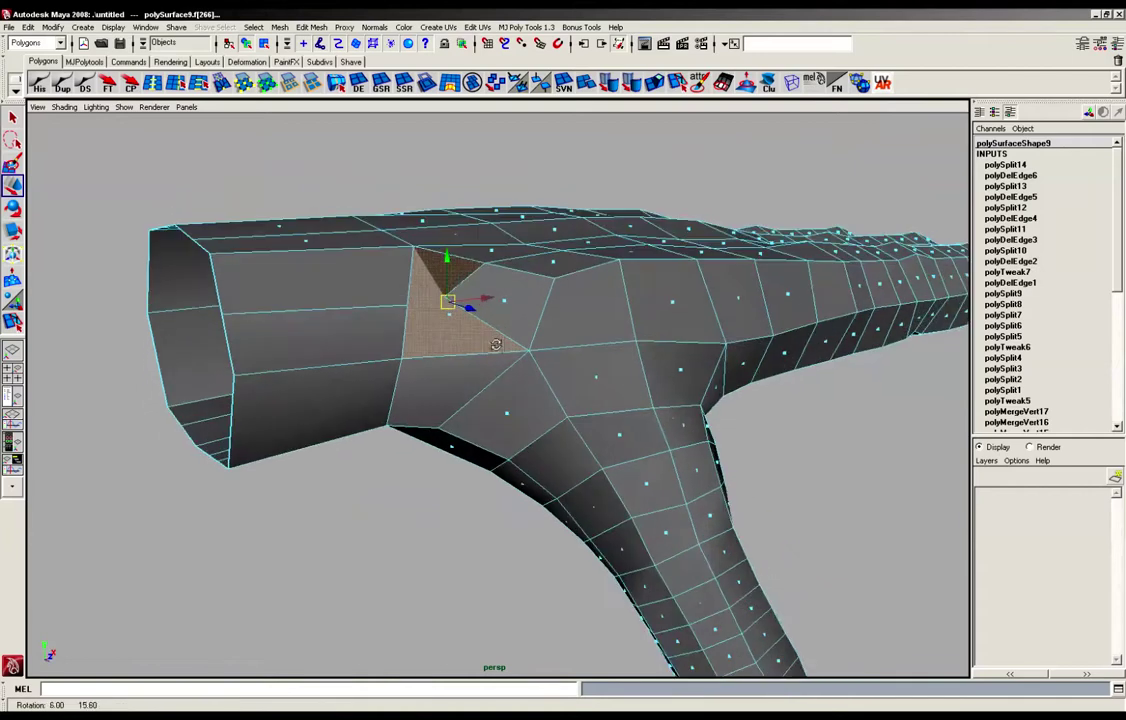
pyautogui.click(421, 372)
pyautogui.click(815, 91)
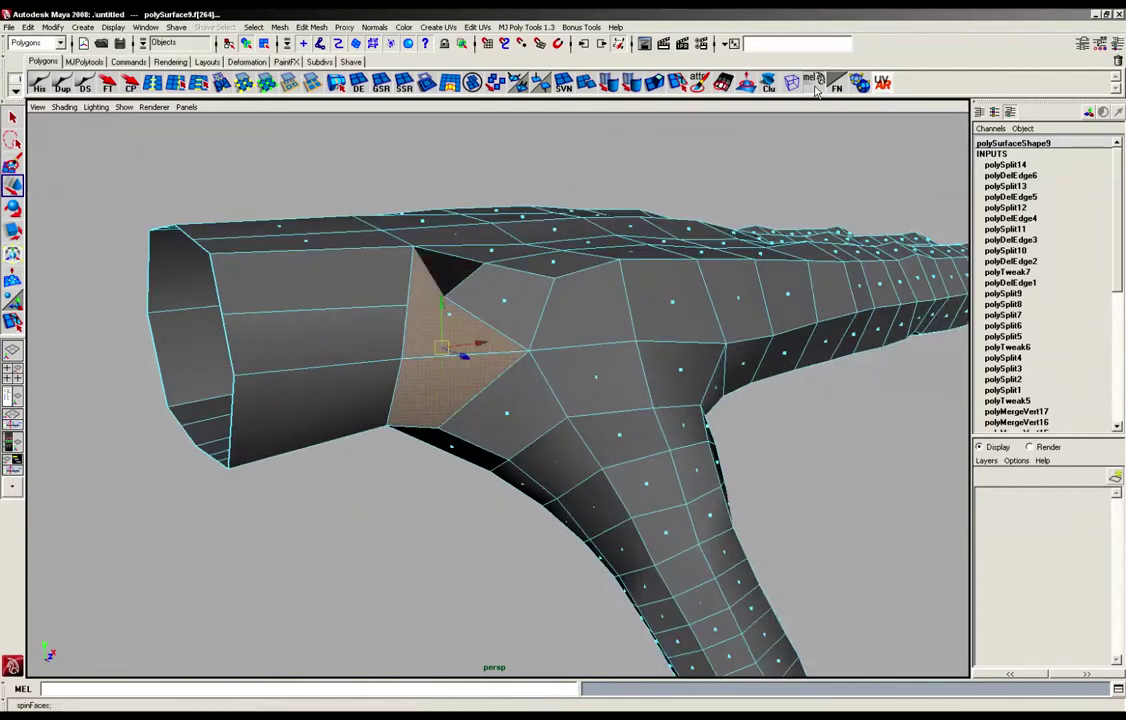
pyautogui.click(815, 91)
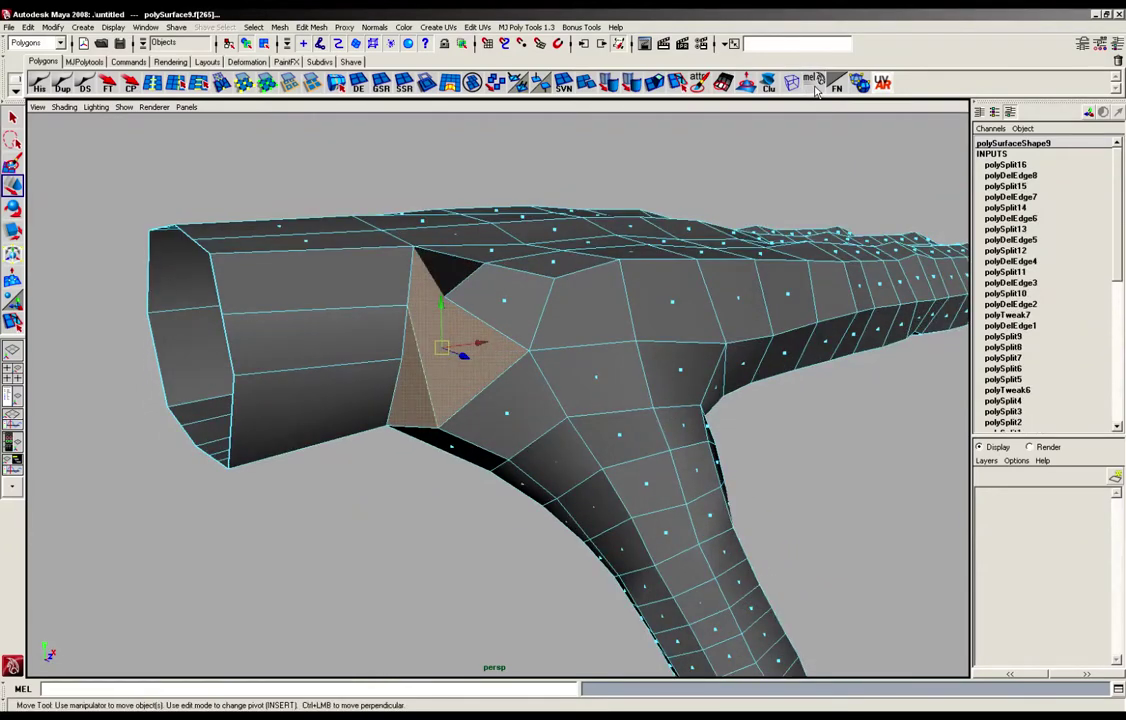
pyautogui.click(815, 91)
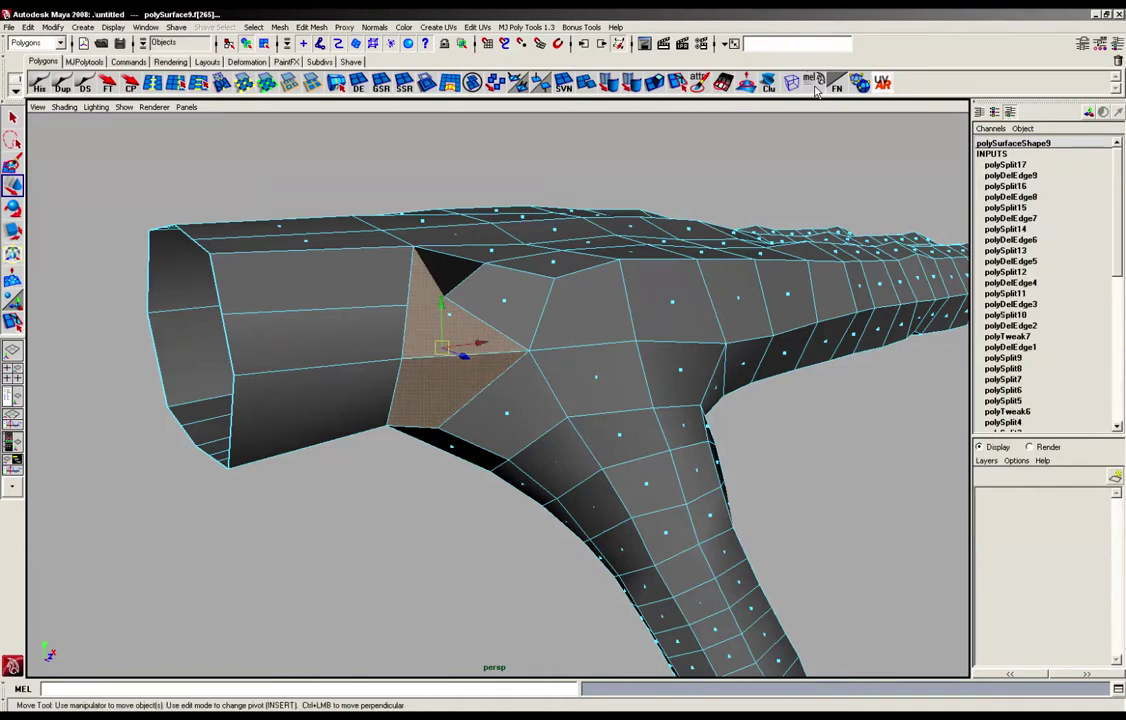
# Try to spin the diagonal edge between the face beside the wrist loop and its neighbour toward the thumb base, and clear the selection
pyautogui.keyDown('alt'); pyautogui.moveTo(627, 346); pyautogui.dragTo(535, 373); pyautogui.keyUp('alt')
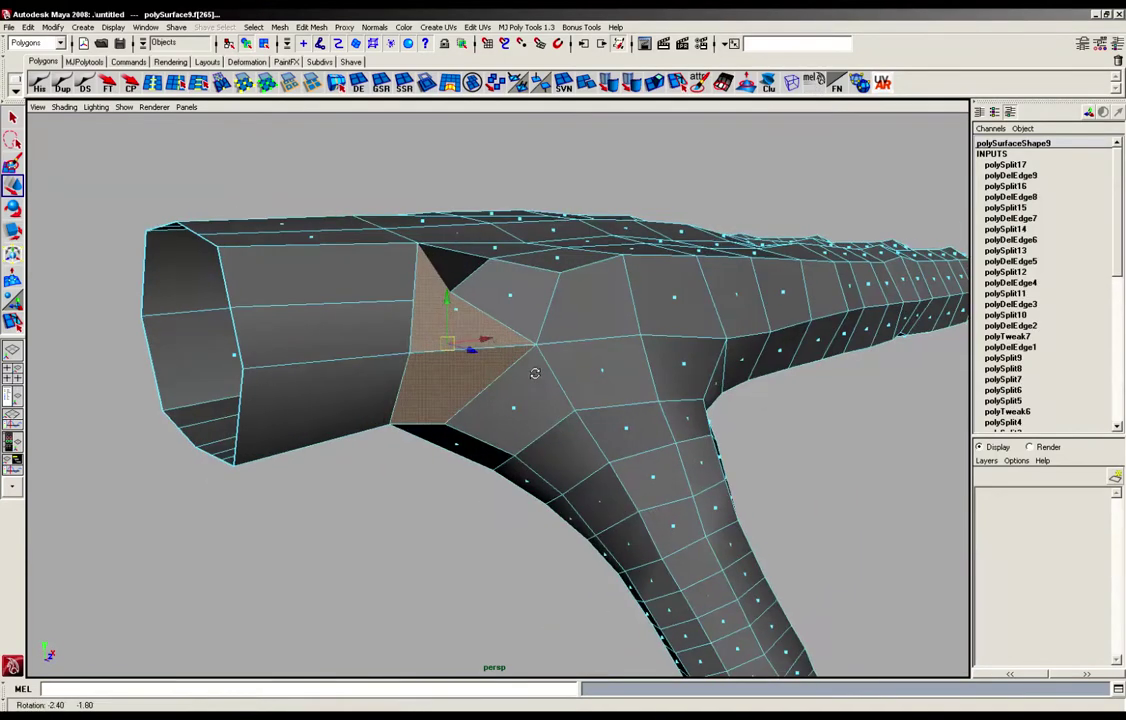
pyautogui.click(512, 296)
pyautogui.keyDown('shift'); pyautogui.click(470, 316); pyautogui.keyUp('shift')
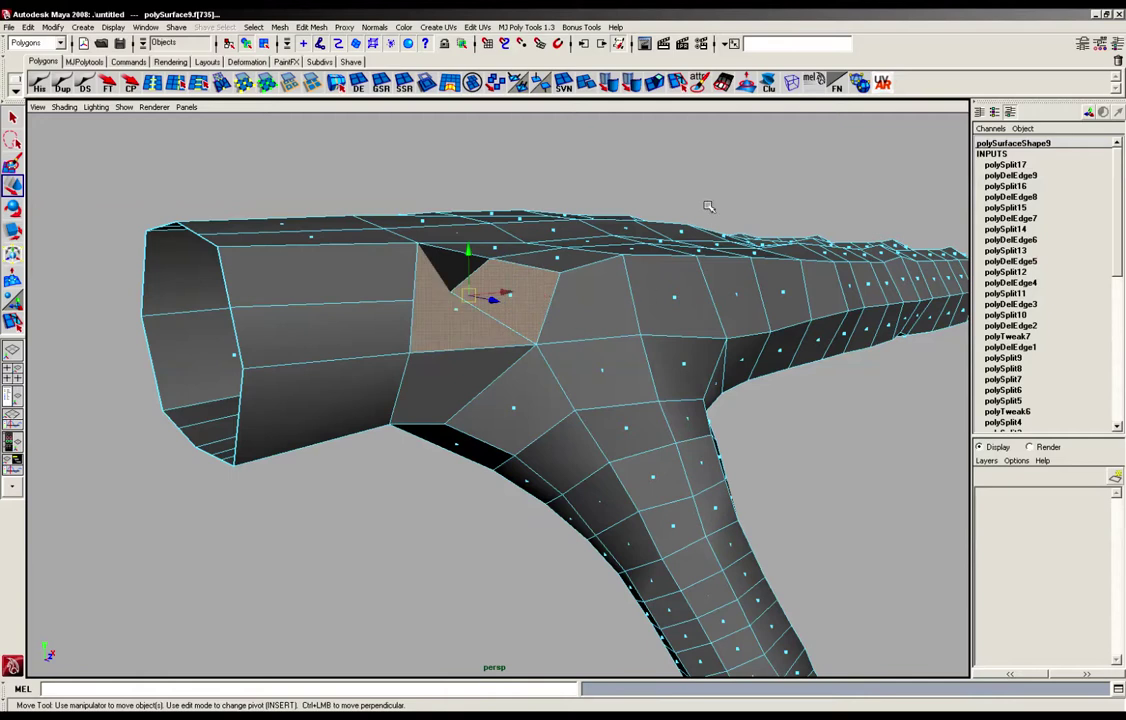
pyautogui.click(813, 84)
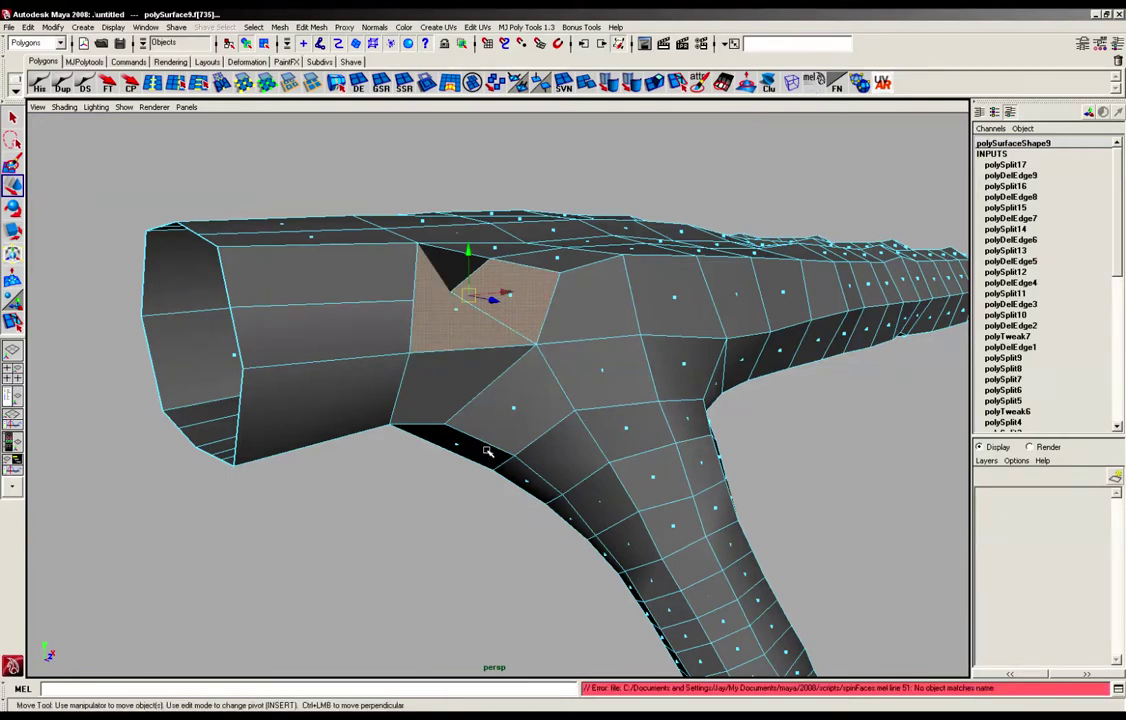
pyautogui.moveTo(488, 450)
pyautogui.keyDown('alt'); pyautogui.mouseDown()
pyautogui.moveTo(546, 447)
pyautogui.moveTo(479, 464)
pyautogui.mouseUp(); pyautogui.keyUp('alt')
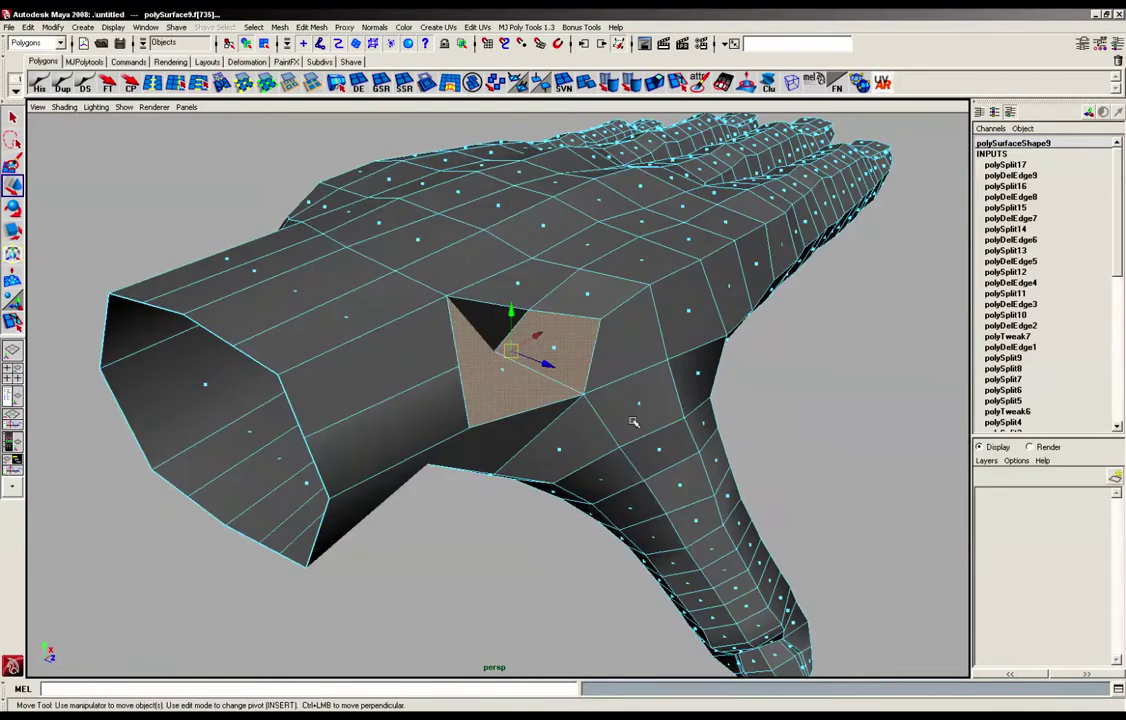
pyautogui.click(757, 411)
pyautogui.keyDown('alt'); pyautogui.moveTo(757, 411); pyautogui.dragTo(485, 353); pyautogui.keyUp('alt')
pyautogui.click(632, 289)
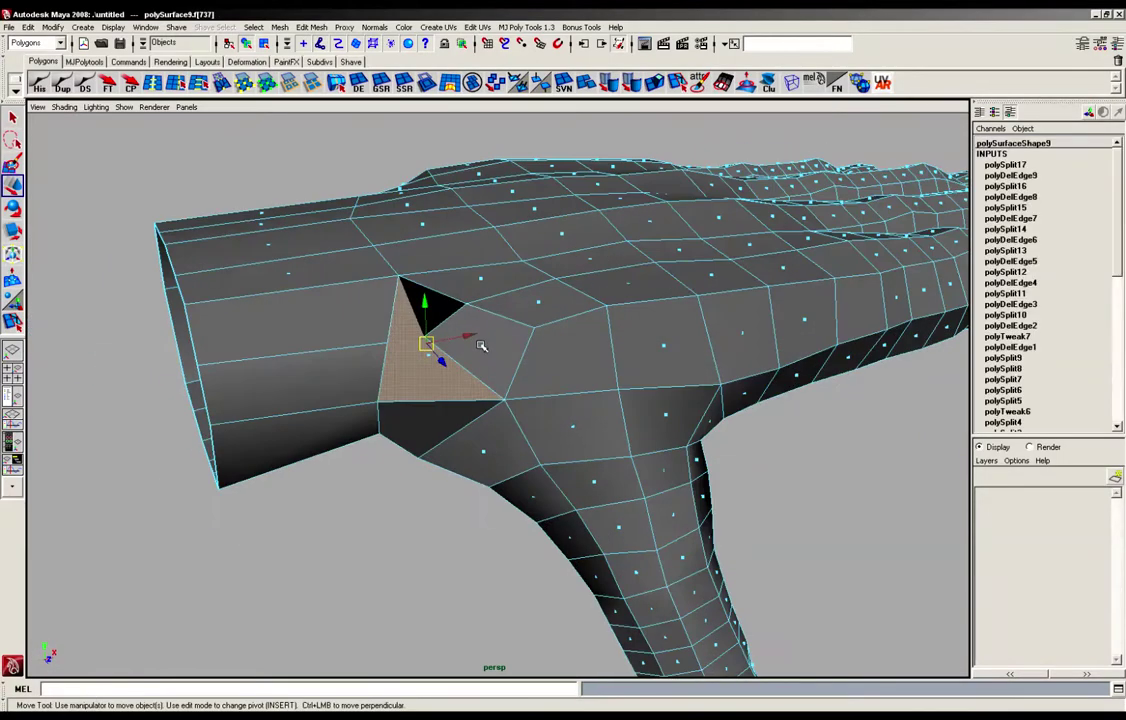
pyautogui.keyDown('shift'); pyautogui.click(482, 346); pyautogui.keyUp('shift')
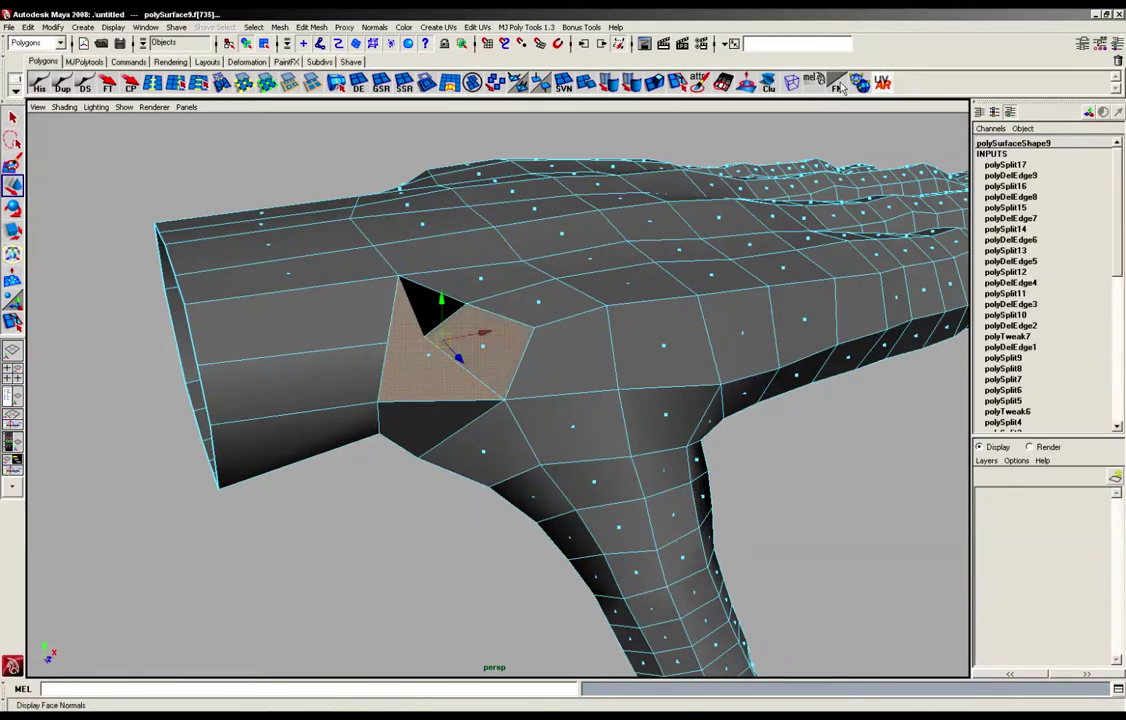
pyautogui.click(808, 86)
pyautogui.click(785, 517)
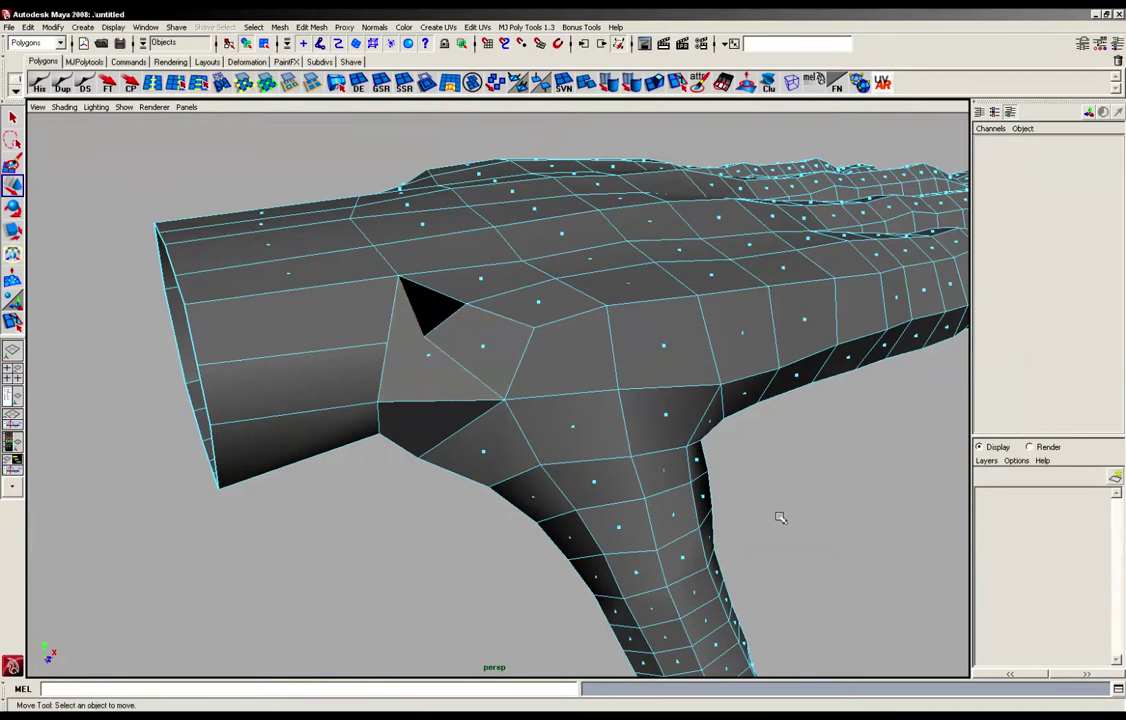
# Delete the short edge at the inner vertex beside the dark triangular gap on the thumb side of the wrist
pyautogui.keyDown('alt'); pyautogui.moveTo(779, 516); pyautogui.dragTo(499, 399); pyautogui.keyUp('alt')
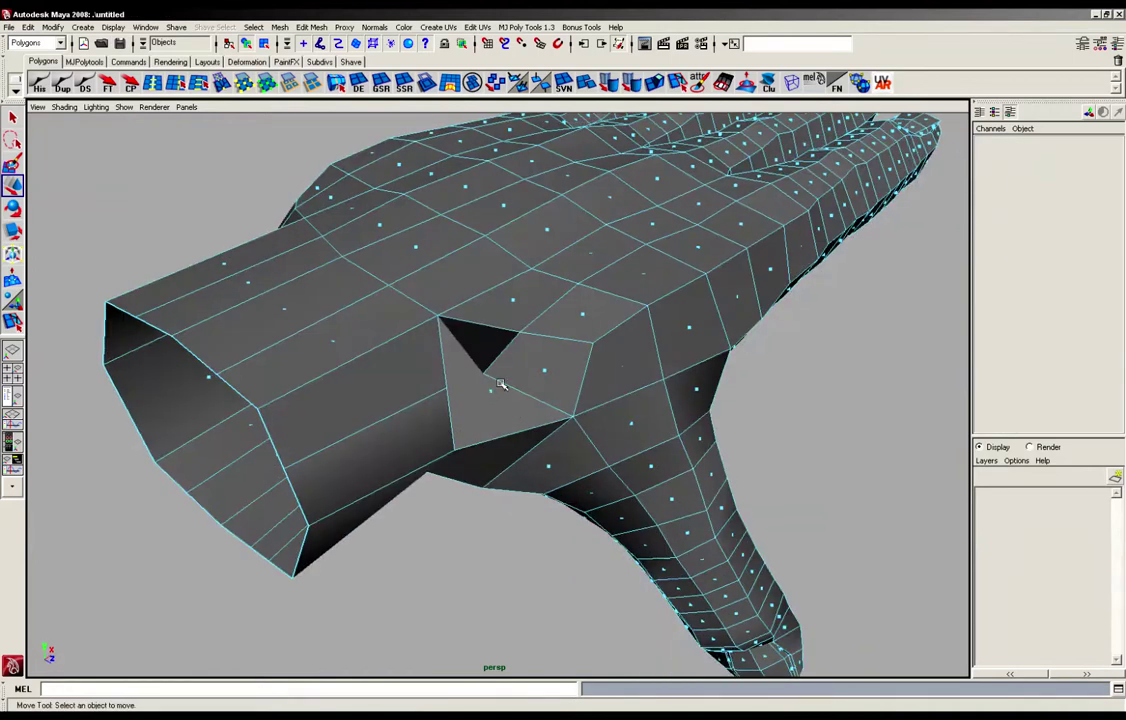
pyautogui.moveTo(501, 386)
pyautogui.mouseDown(button='right')
pyautogui.moveTo(496, 356)
pyautogui.moveTo(499, 372)
pyautogui.mouseUp(button='right')
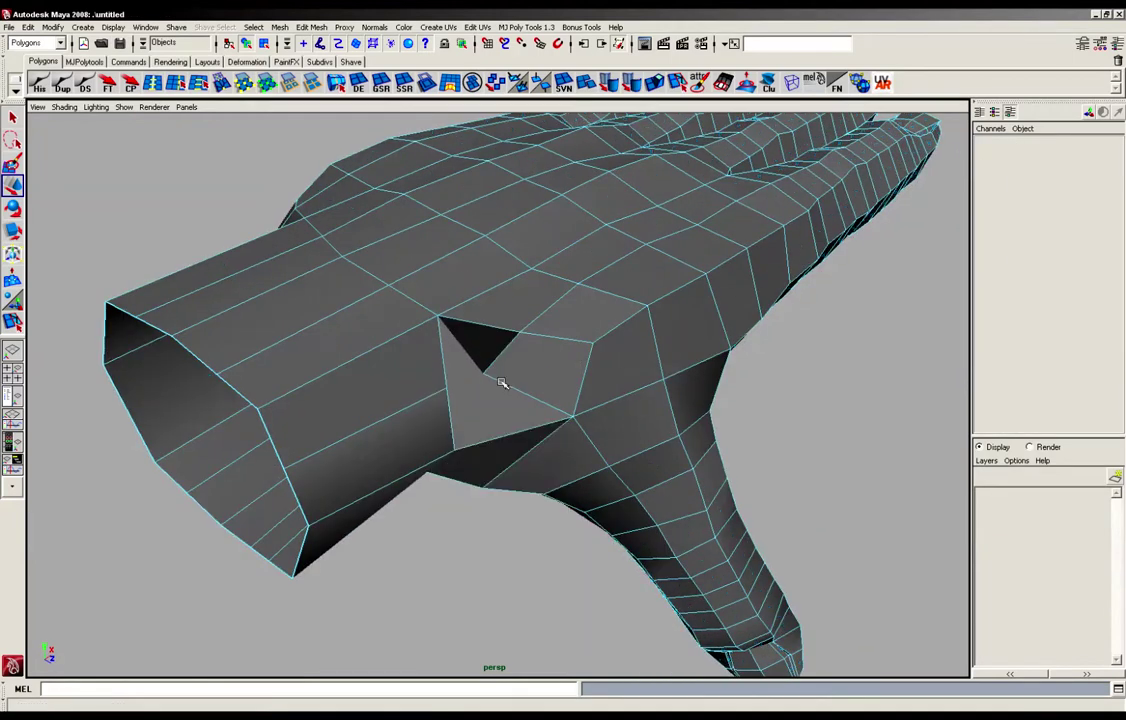
pyautogui.click(502, 383)
pyautogui.click(358, 84)
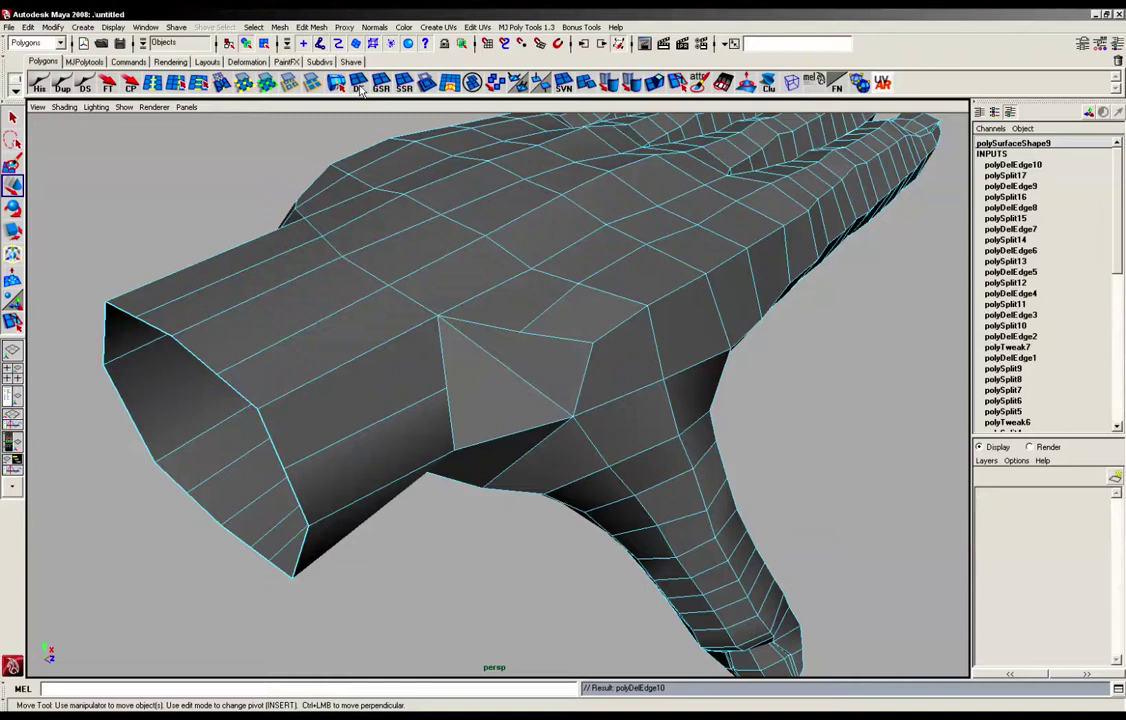
# Spin the diagonal edge between the two triangular thumb-side faces beside the wrist loop three times, back to its original direction
pyautogui.keyDown('alt'); pyautogui.moveTo(425, 240); pyautogui.dragTo(529, 357); pyautogui.keyUp('alt')
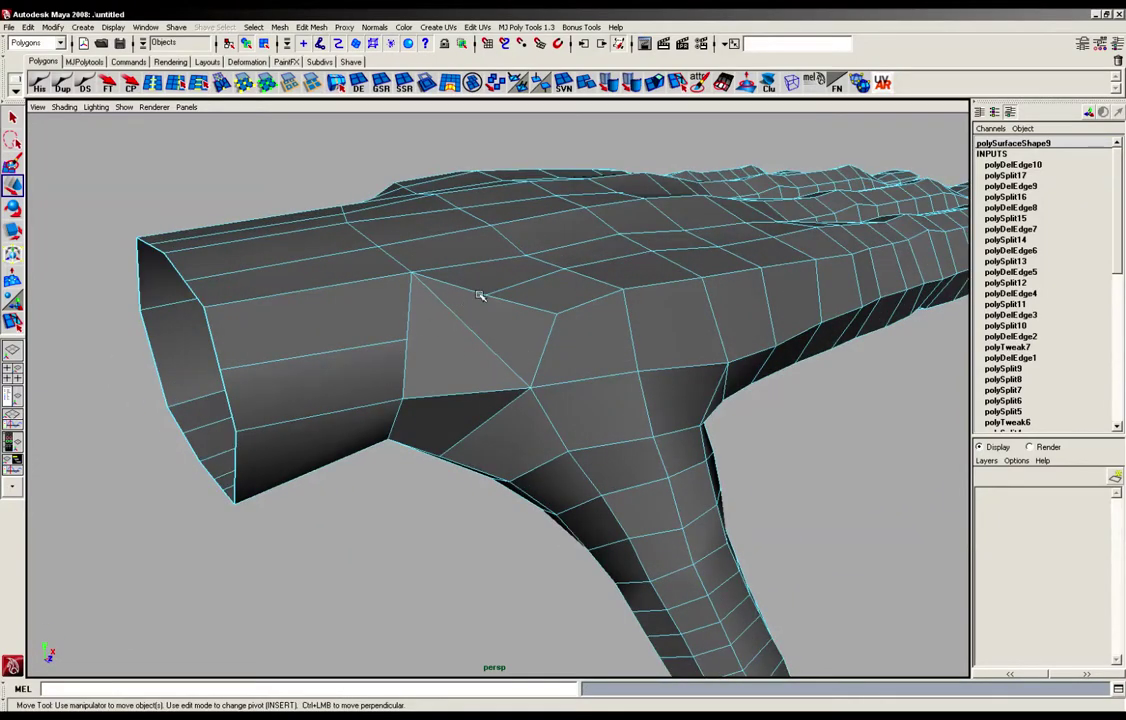
pyautogui.keyDown('alt'); pyautogui.moveTo(495, 342); pyautogui.dragTo(404, 237); pyautogui.keyUp('alt')
pyautogui.press('F11')
pyautogui.click(439, 293)
pyautogui.keyDown('shift'); pyautogui.click(465, 326); pyautogui.keyUp('shift')
pyautogui.keyDown('shift'); pyautogui.click(187, 433); pyautogui.keyUp('shift')
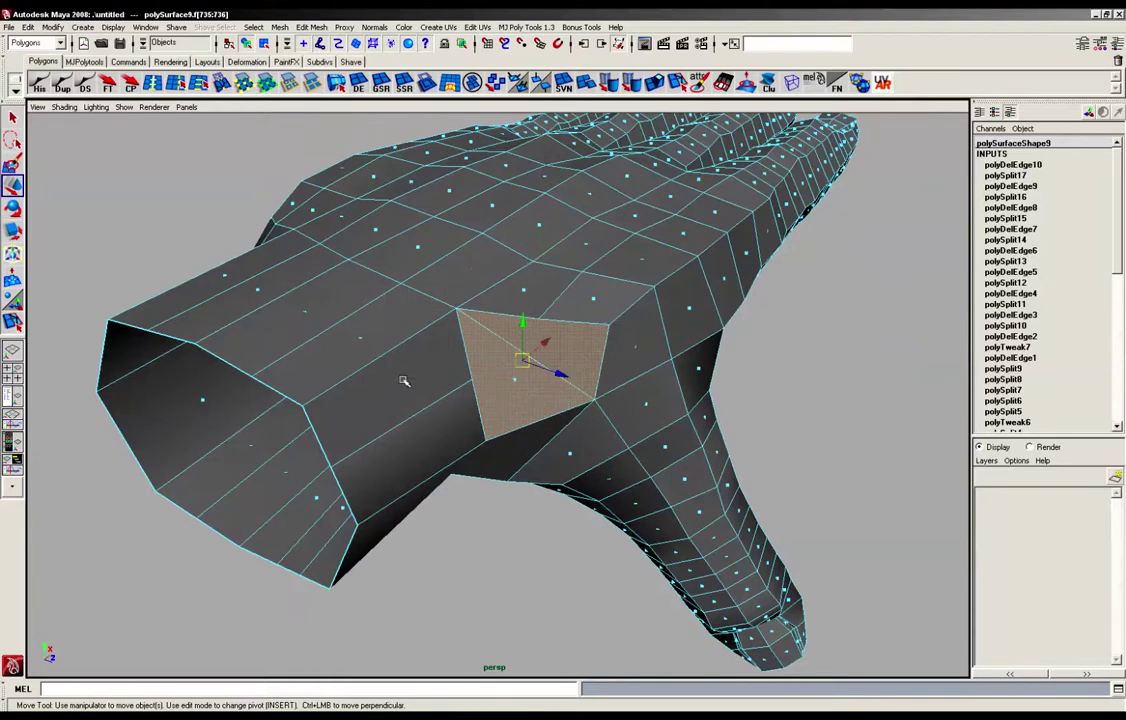
pyautogui.keyDown('alt'); pyautogui.moveTo(402, 380); pyautogui.dragTo(300, 372); pyautogui.keyUp('alt')
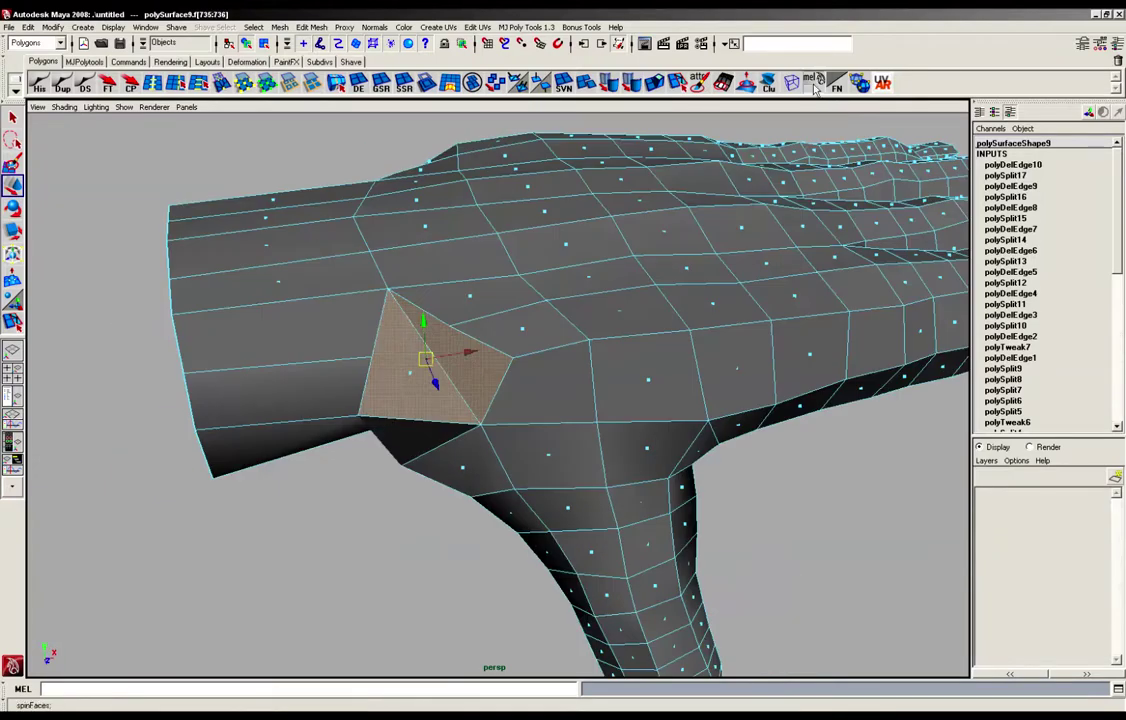
pyautogui.click(815, 86)
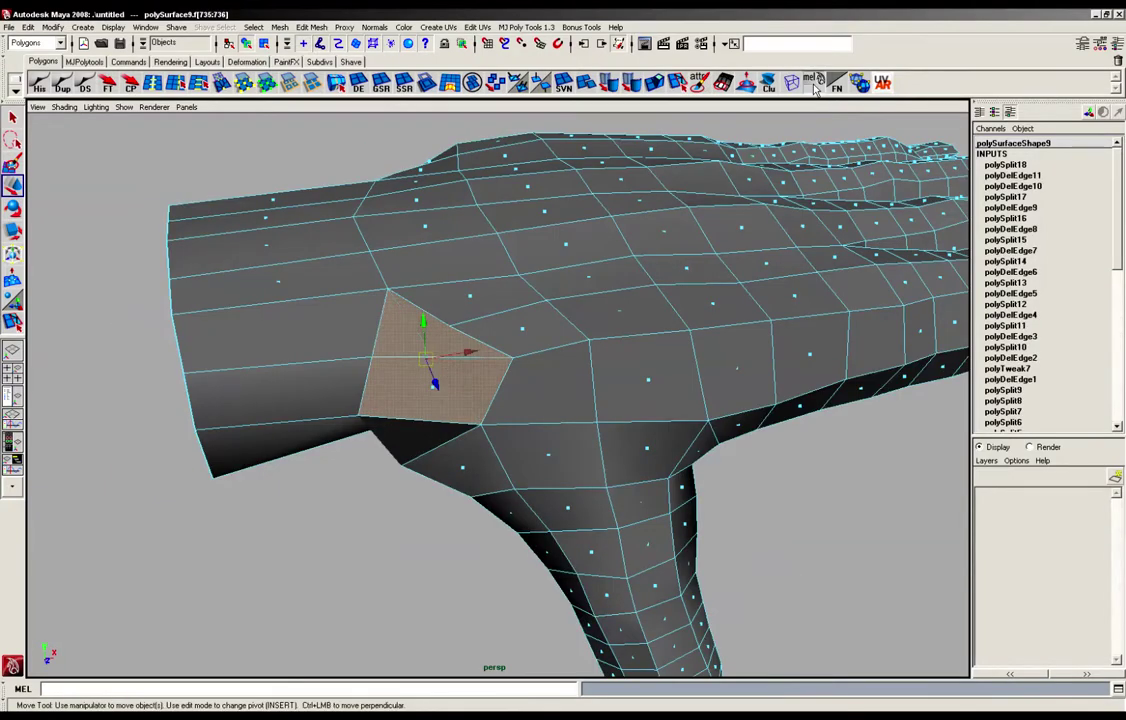
pyautogui.click(815, 86)
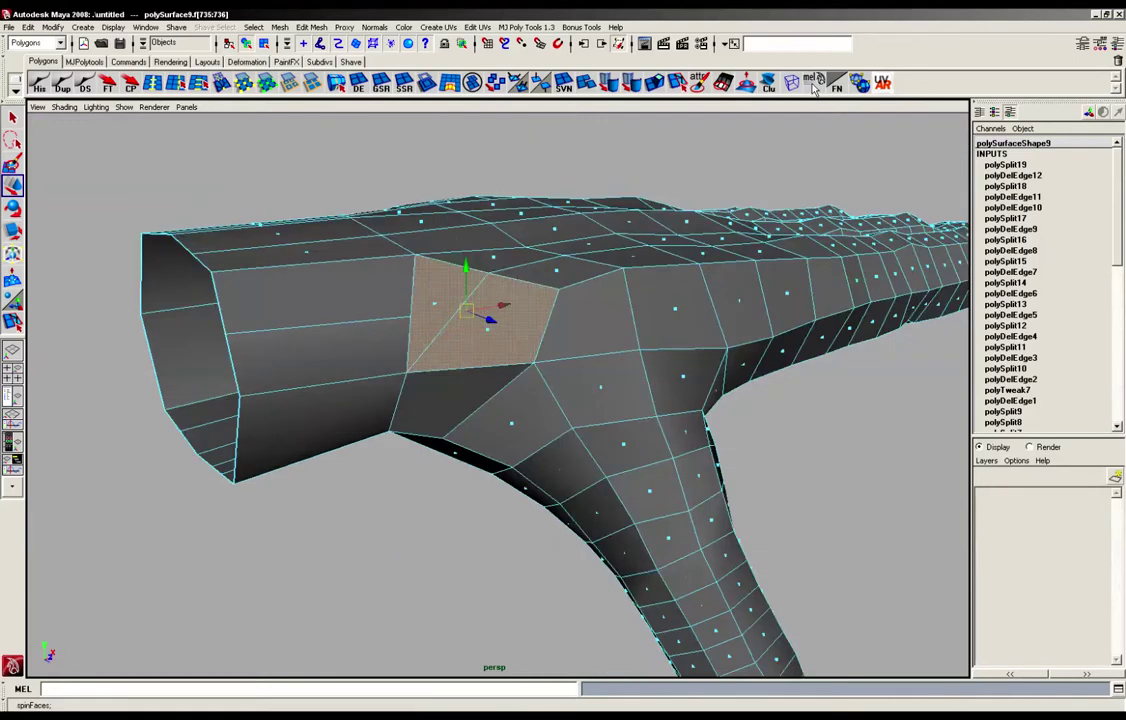
pyautogui.click(815, 86)
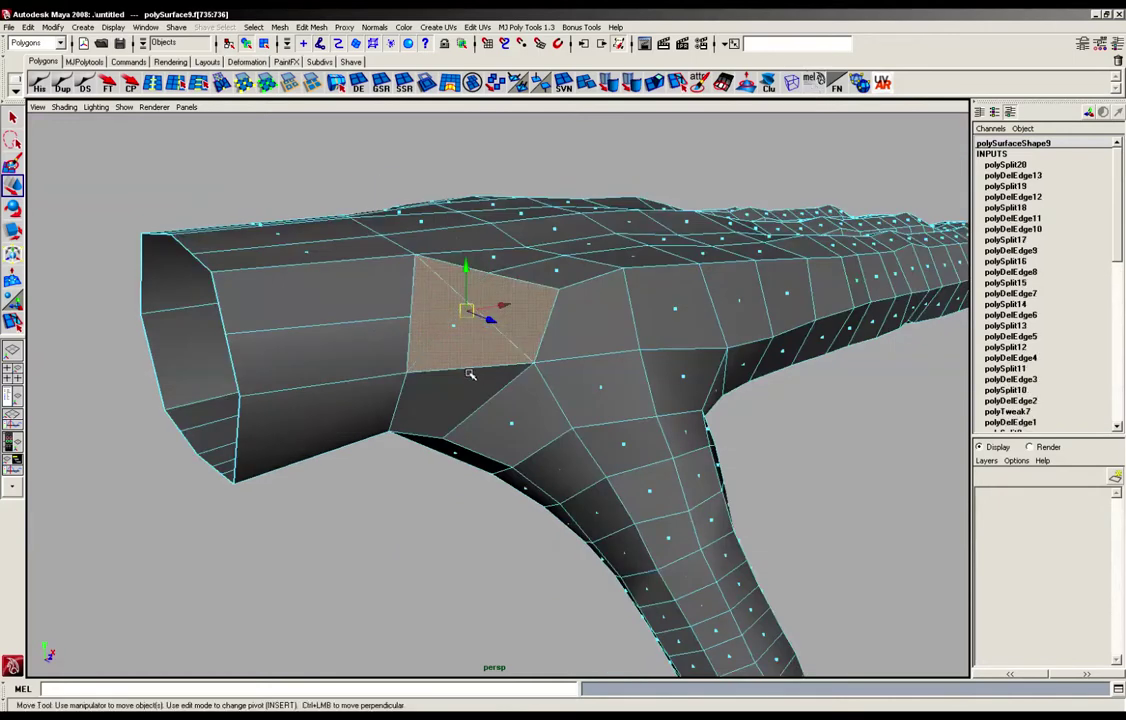
# Spin the edge between the two small faces above the triangles until it runs diagonally from the wrist loop to the thumb-side ridge
pyautogui.keyDown('alt'); pyautogui.moveTo(470, 374); pyautogui.dragTo(438, 342); pyautogui.keyUp('alt')
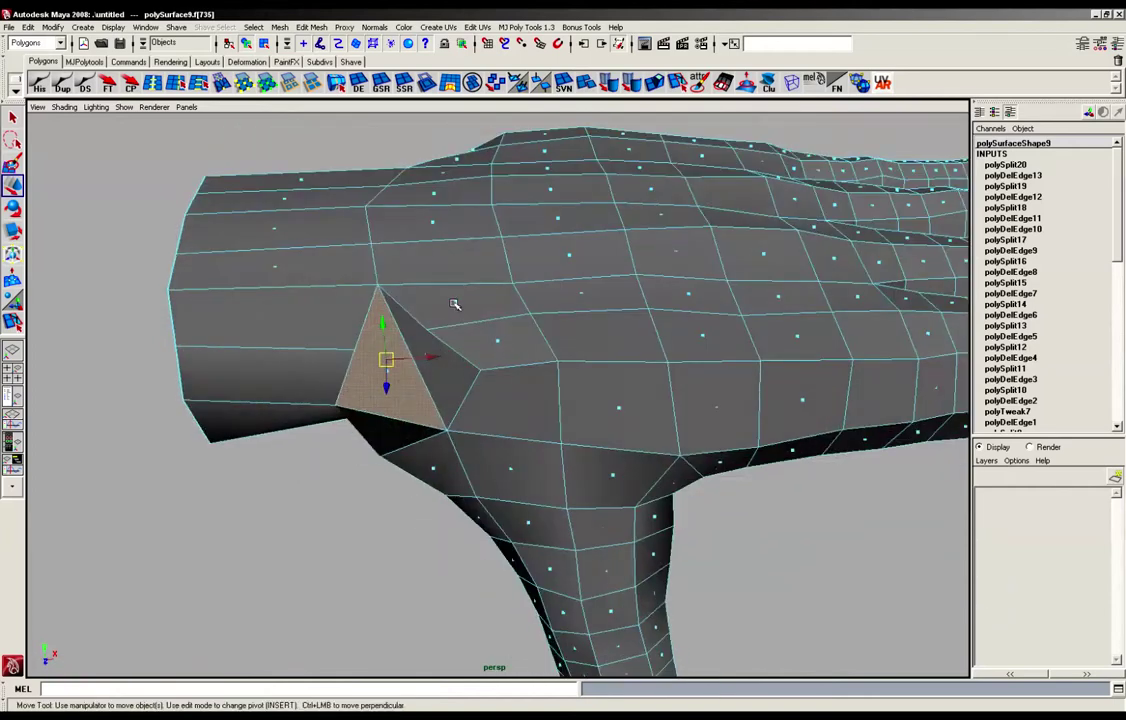
pyautogui.click(458, 302)
pyautogui.click(499, 340)
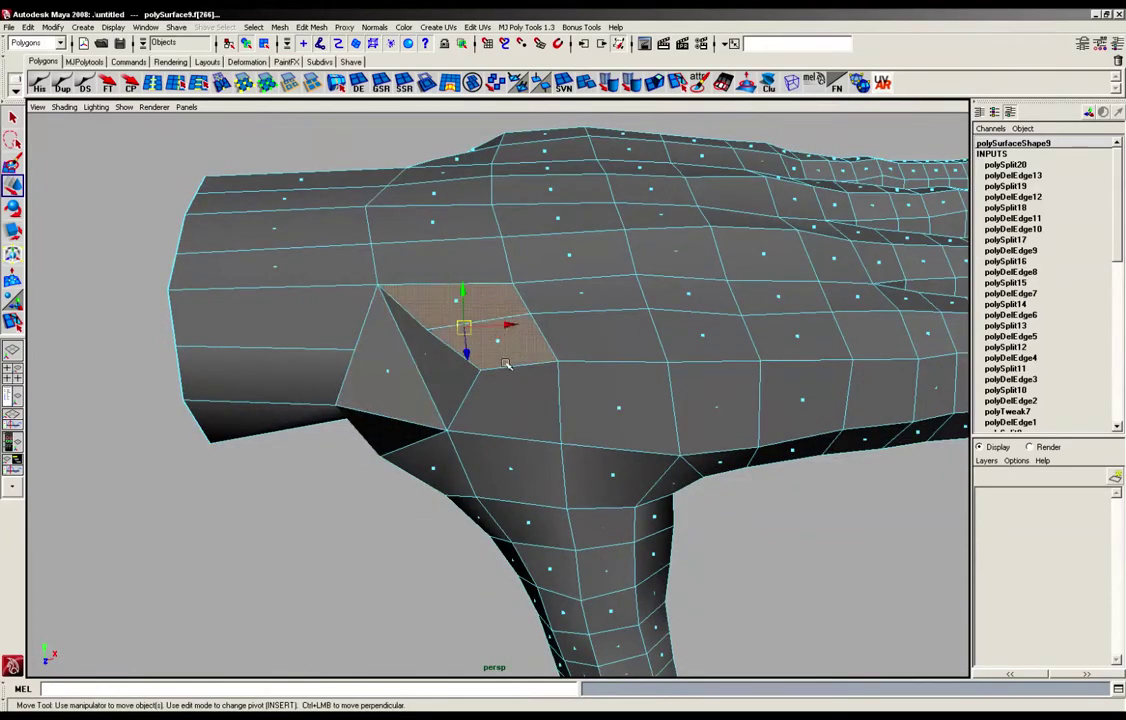
pyautogui.click(814, 86)
pyautogui.click(814, 86)
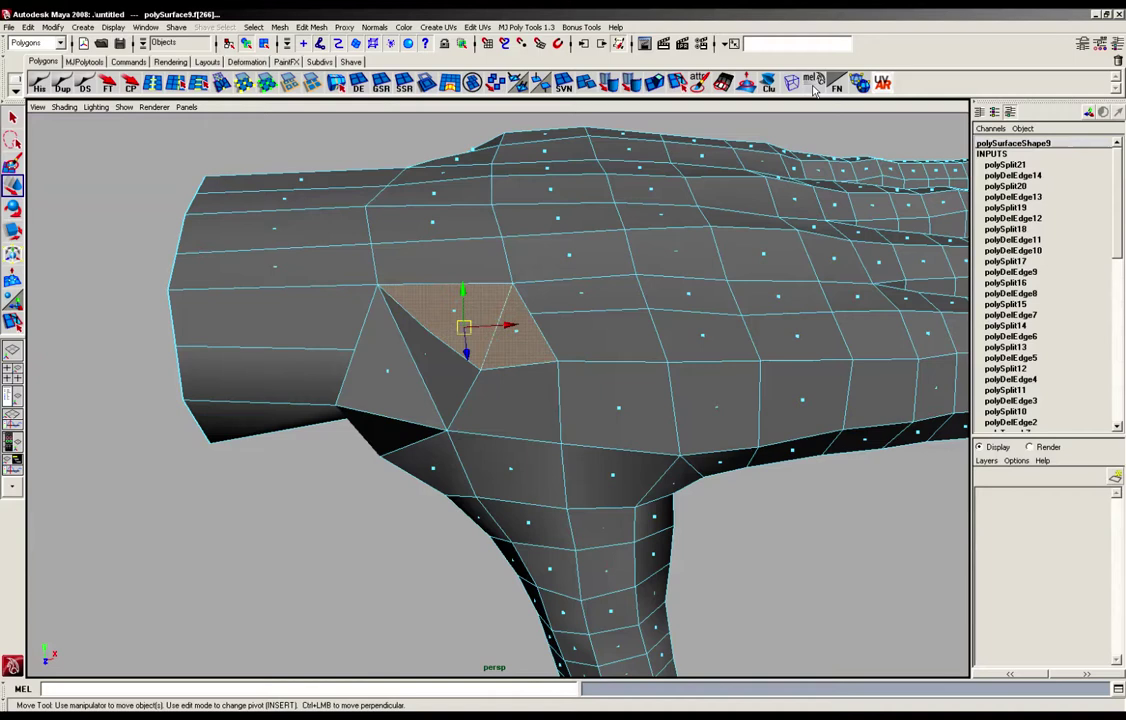
pyautogui.click(814, 86)
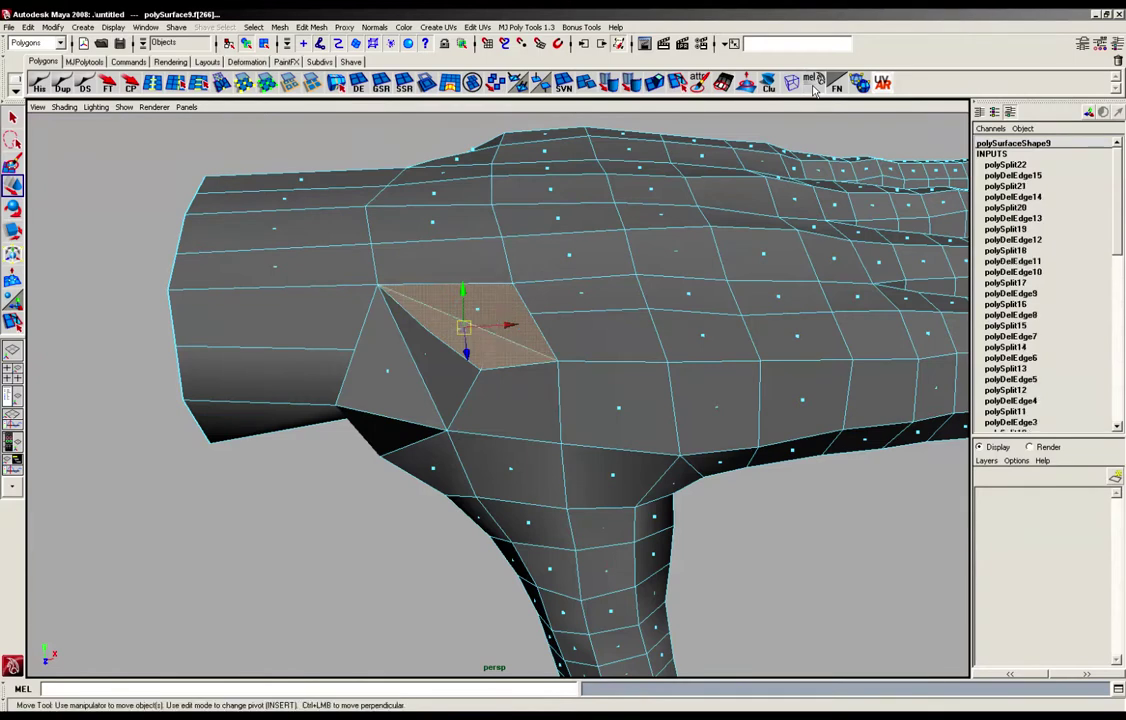
pyautogui.keyDown('alt'); pyautogui.moveTo(537, 350); pyautogui.dragTo(527, 318); pyautogui.keyUp('alt')
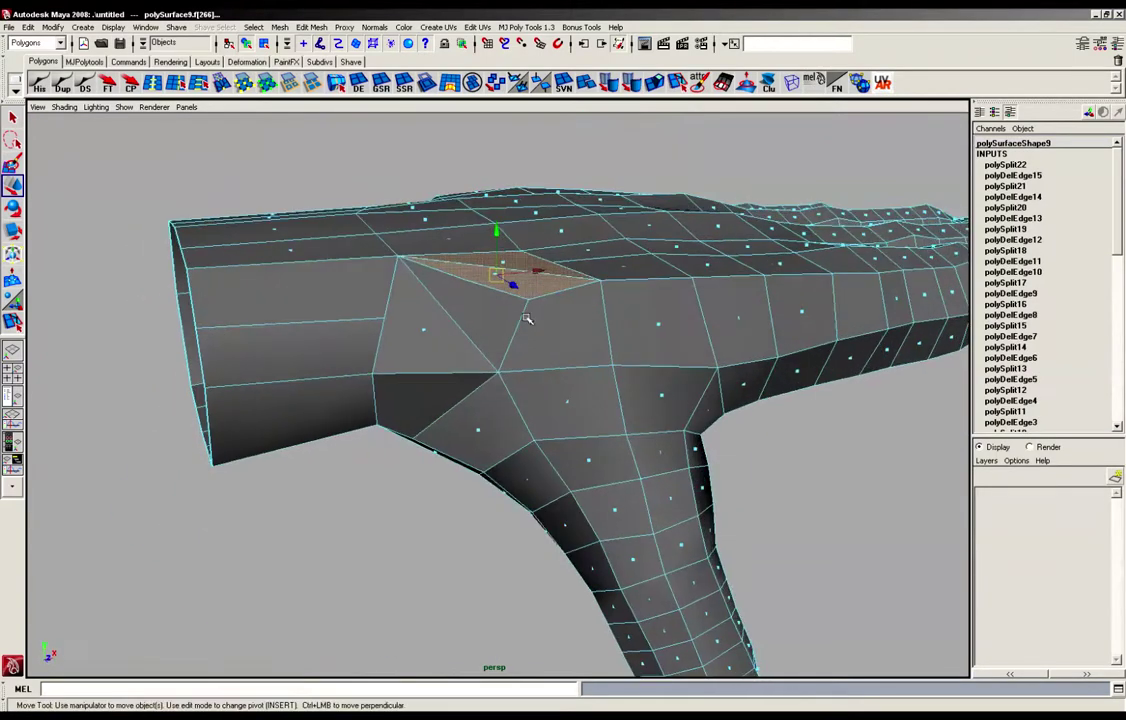
# Spin the edge between the two triangular thumb-side faces so that it continues the wrist's lengthwise edge across them
pyautogui.click(458, 334)
pyautogui.click(443, 344)
pyautogui.keyDown('alt'); pyautogui.moveTo(443, 344); pyautogui.dragTo(476, 362); pyautogui.keyUp('alt')
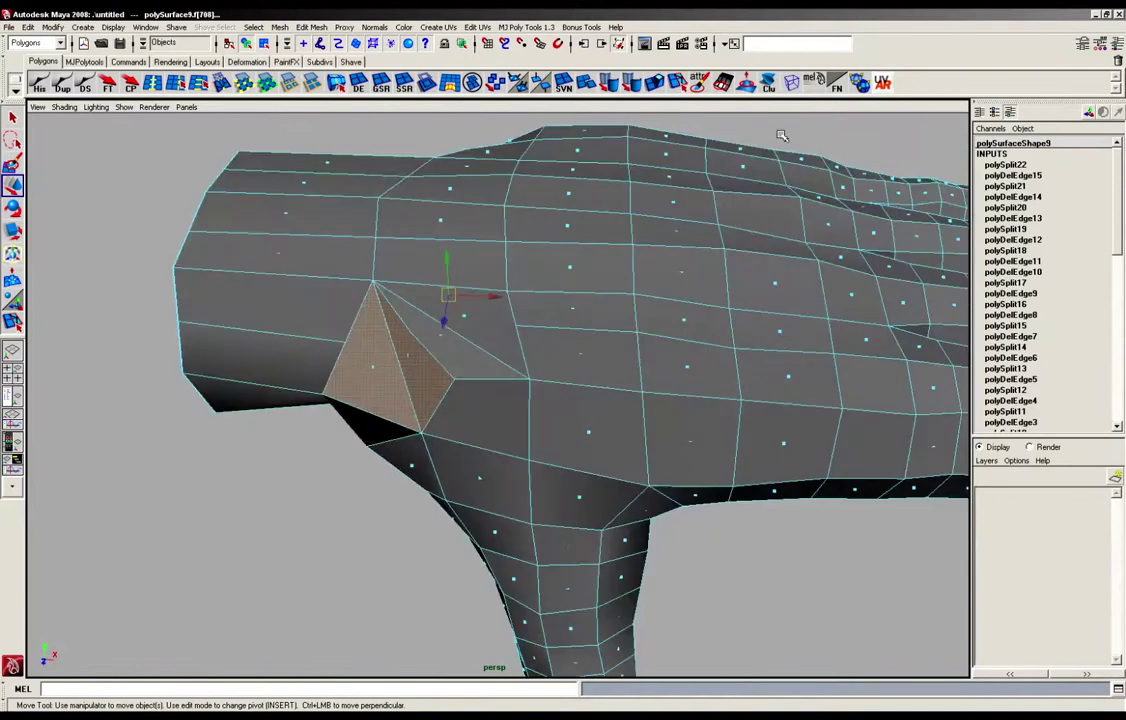
pyautogui.moveTo(400, 450)
pyautogui.keyDown('alt'); pyautogui.mouseDown()
pyautogui.moveTo(442, 408)
pyautogui.moveTo(403, 440)
pyautogui.mouseUp(); pyautogui.keyUp('alt')
pyautogui.click(487, 372)
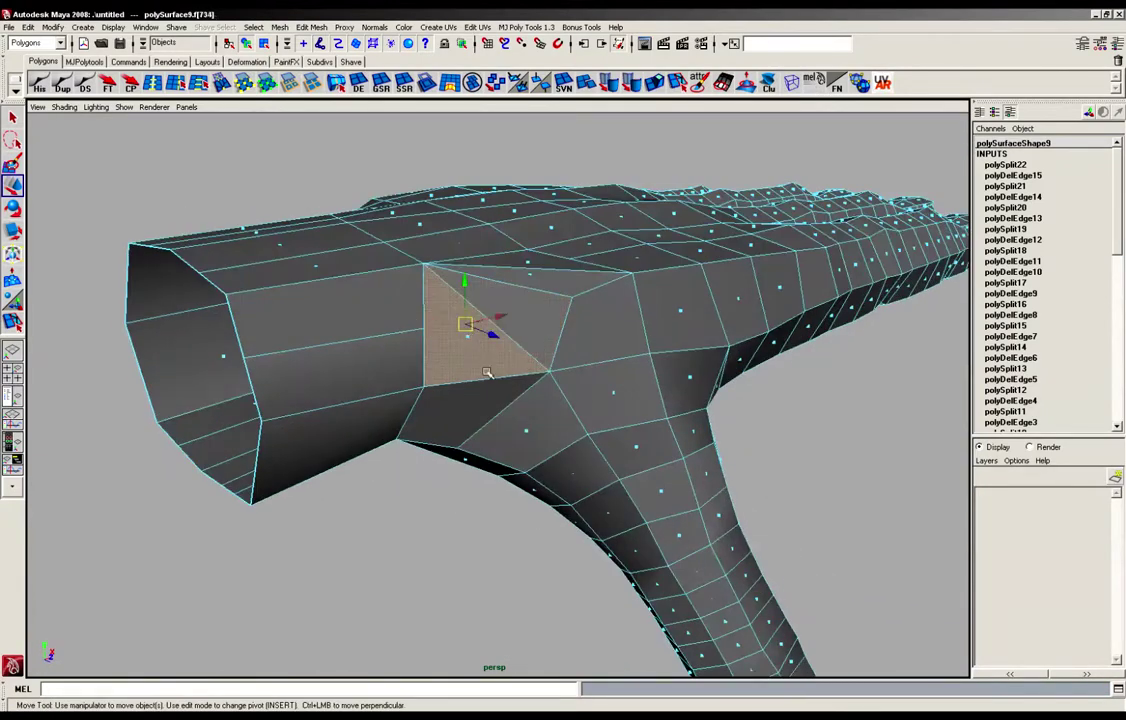
pyautogui.keyDown('shift'); pyautogui.click(507, 313); pyautogui.keyUp('shift')
pyautogui.keyDown('alt'); pyautogui.moveTo(509, 314); pyautogui.dragTo(600, 332); pyautogui.keyUp('alt')
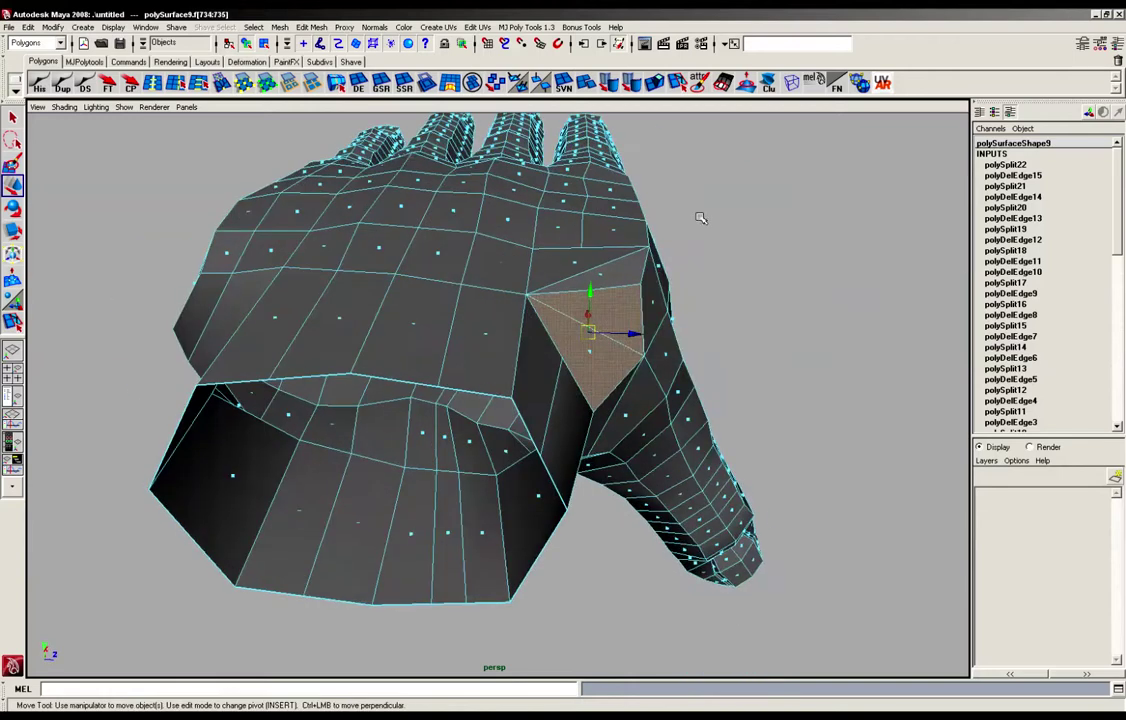
pyautogui.keyDown('alt'); pyautogui.moveTo(553, 432); pyautogui.dragTo(395, 453); pyautogui.keyUp('alt')
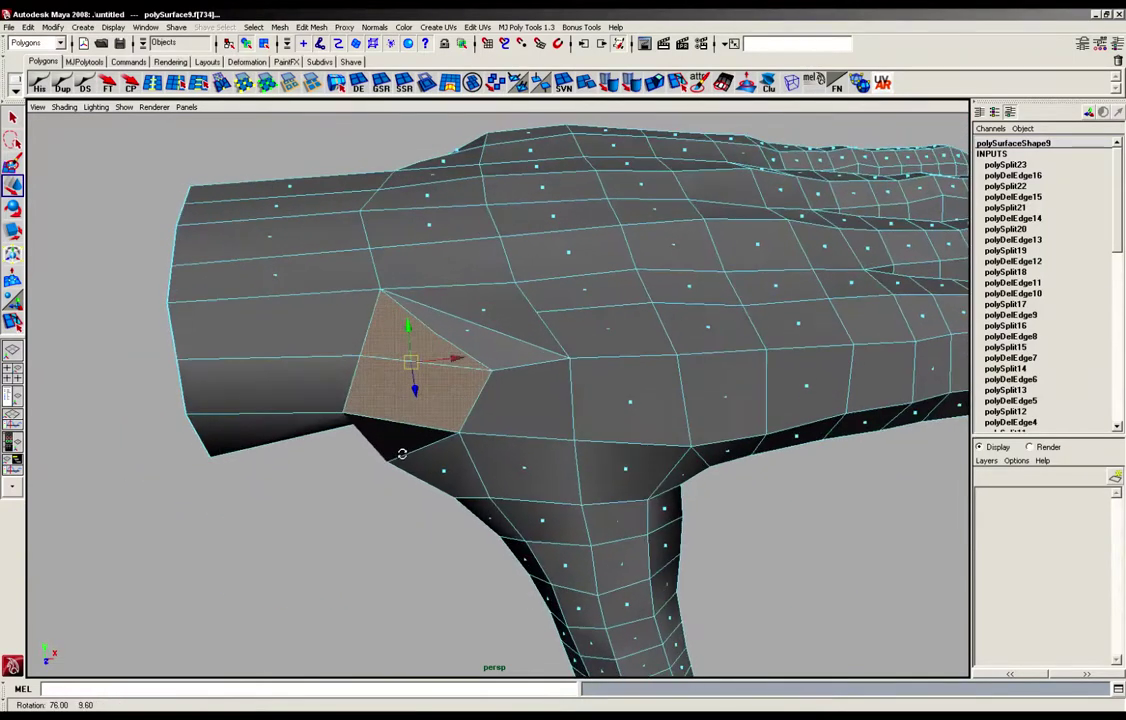
# Delete the short diagonal edge running from the upper wrist-loop vertex to the inner vertex beside the thumb base
pyautogui.moveTo(434, 339); pyautogui.dragTo(436, 310, button='right')
pyautogui.click(428, 326)
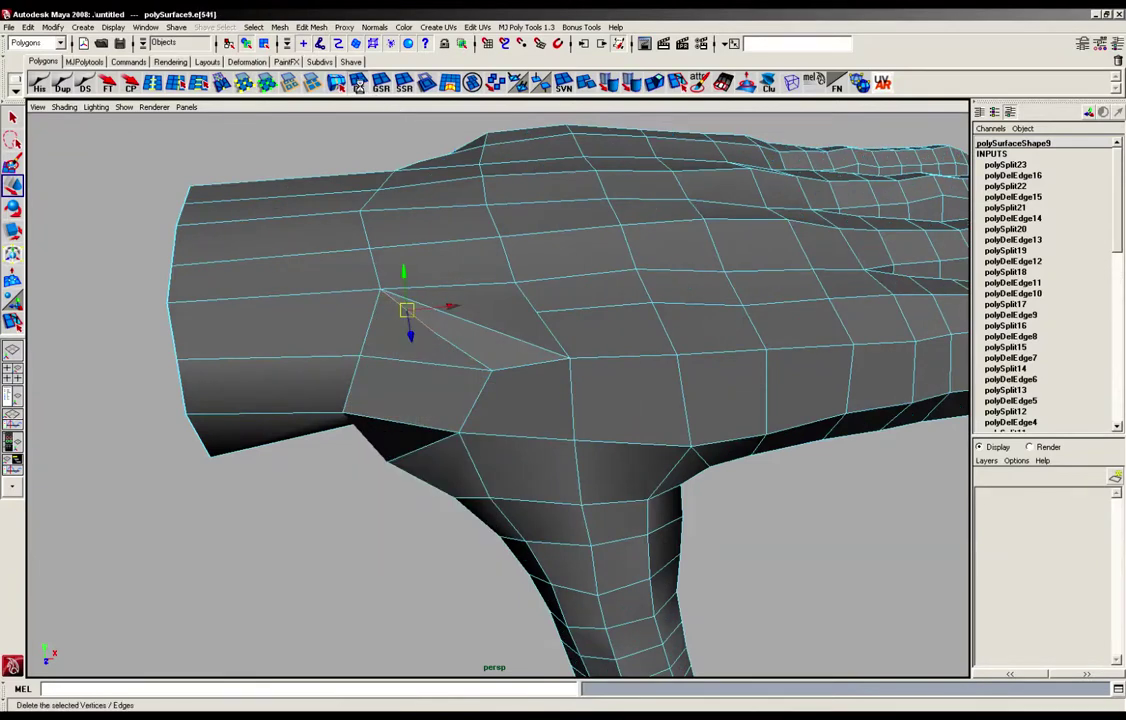
pyautogui.click(358, 82)
# Move the inner vertex above the thumb base slightly upward toward the back of the hand
pyautogui.keyDown('alt'); pyautogui.moveTo(620, 420); pyautogui.dragTo(547, 338); pyautogui.keyUp('alt')
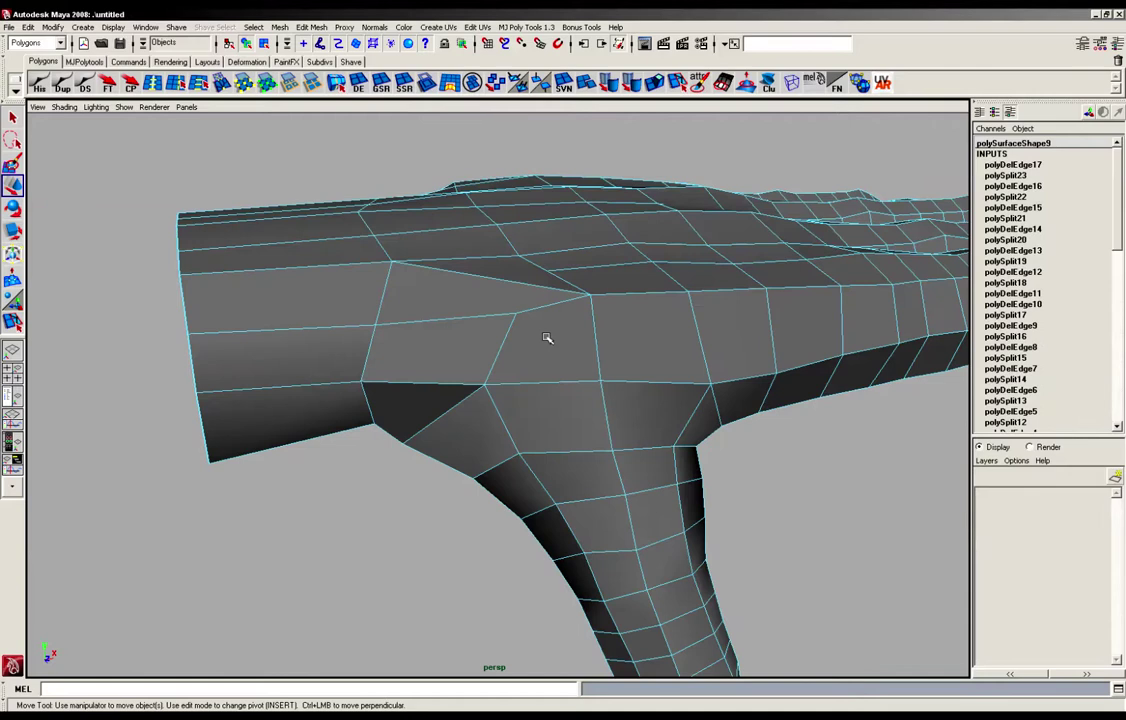
pyautogui.moveTo(547, 338); pyautogui.dragTo(511, 340, button='right')
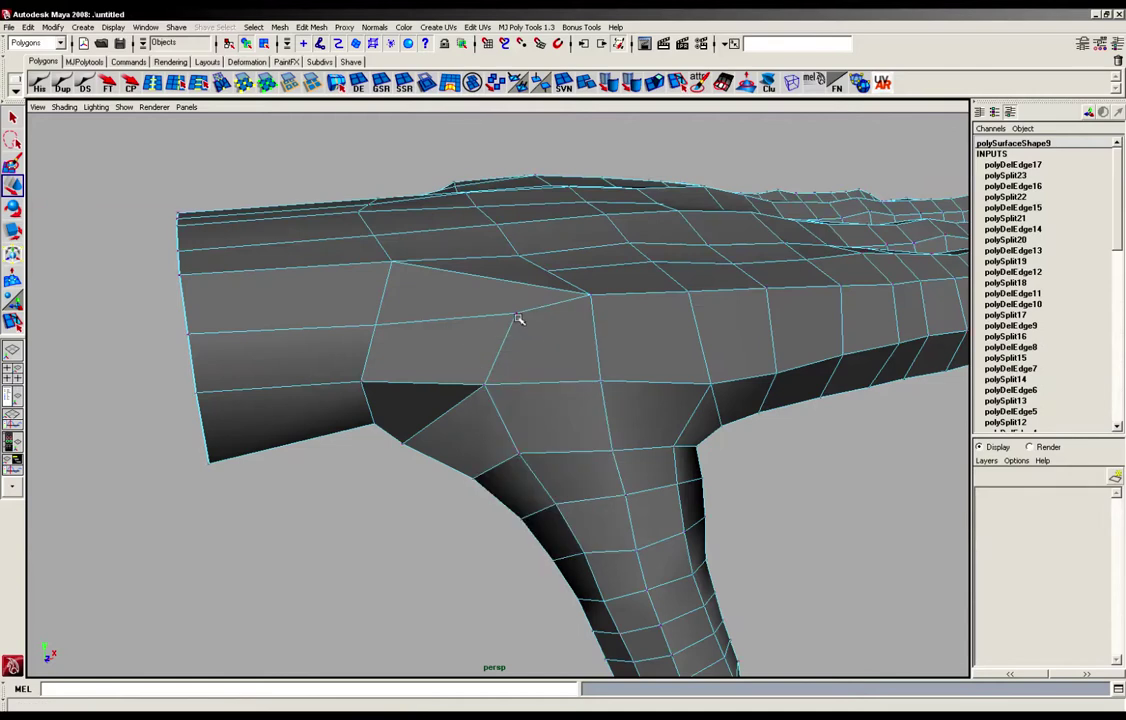
pyautogui.click(517, 316)
pyautogui.moveTo(517, 316); pyautogui.dragTo(517, 303)
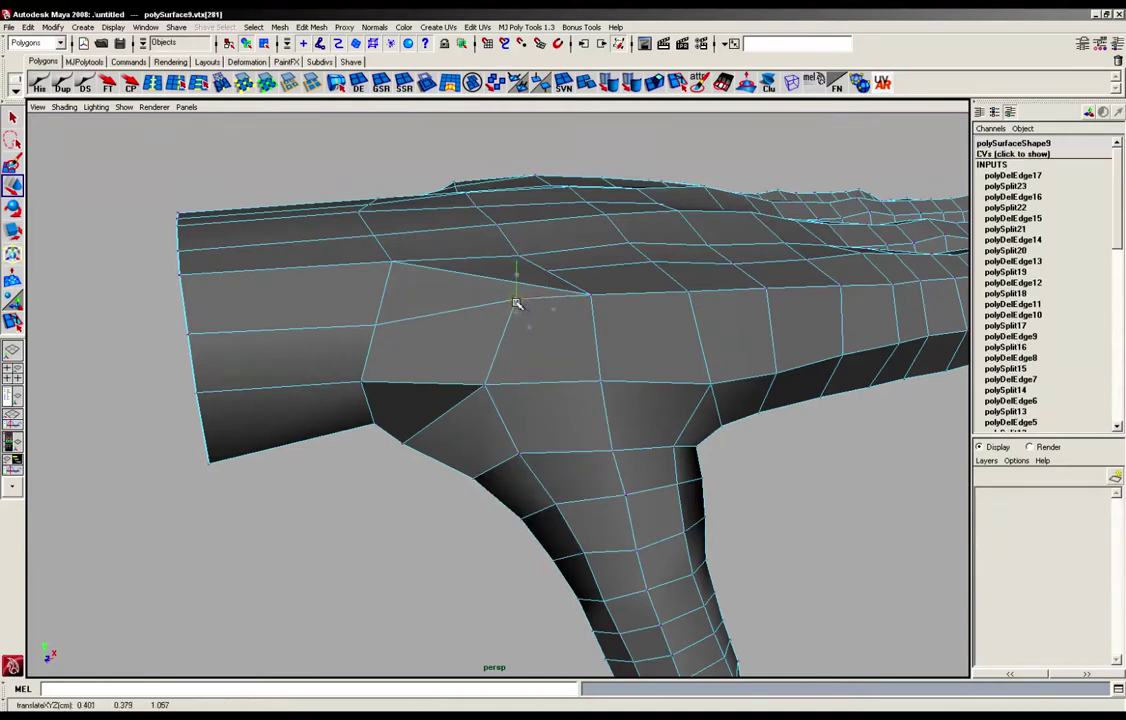
pyautogui.click(376, 324)
pyautogui.keyDown('alt'); pyautogui.moveTo(402, 322); pyautogui.dragTo(523, 396); pyautogui.keyUp('alt')
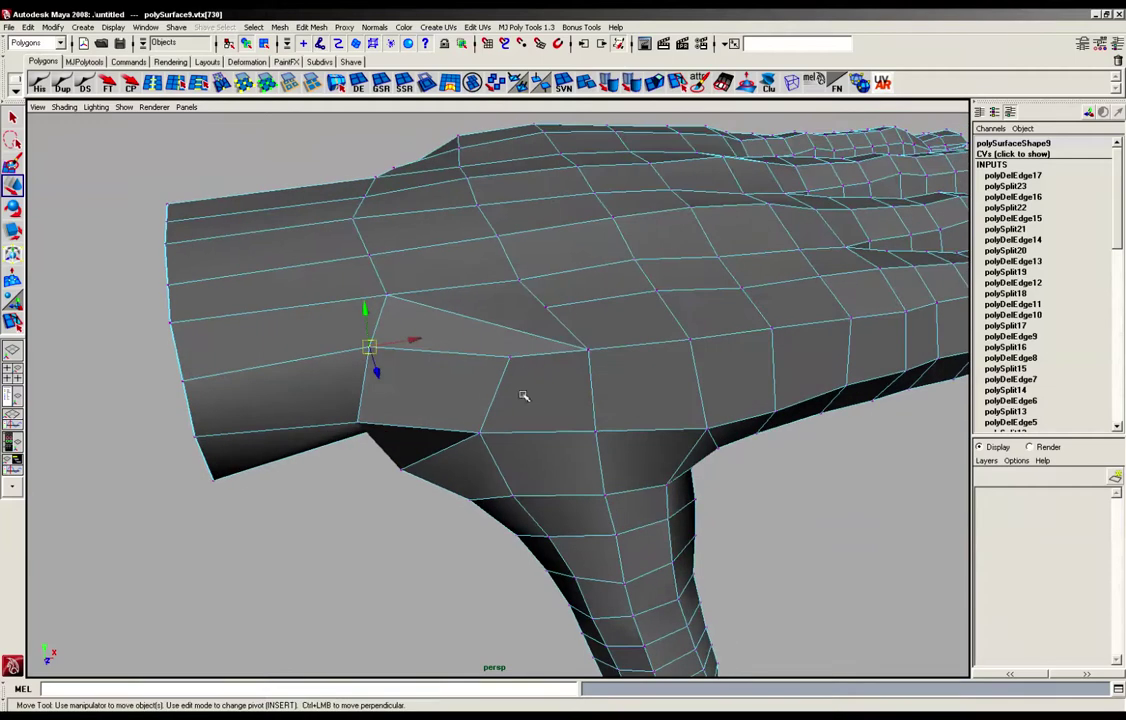
# Adjust the vertices surrounding the inner thumb-base vertex along the wrist side and the ridge
pyautogui.click(186, 381)
pyautogui.keyDown('alt'); pyautogui.moveTo(300, 320); pyautogui.dragTo(548, 382); pyautogui.keyUp('alt')
pyautogui.click(500, 408)
pyautogui.moveTo(519, 331); pyautogui.dragTo(543, 397)
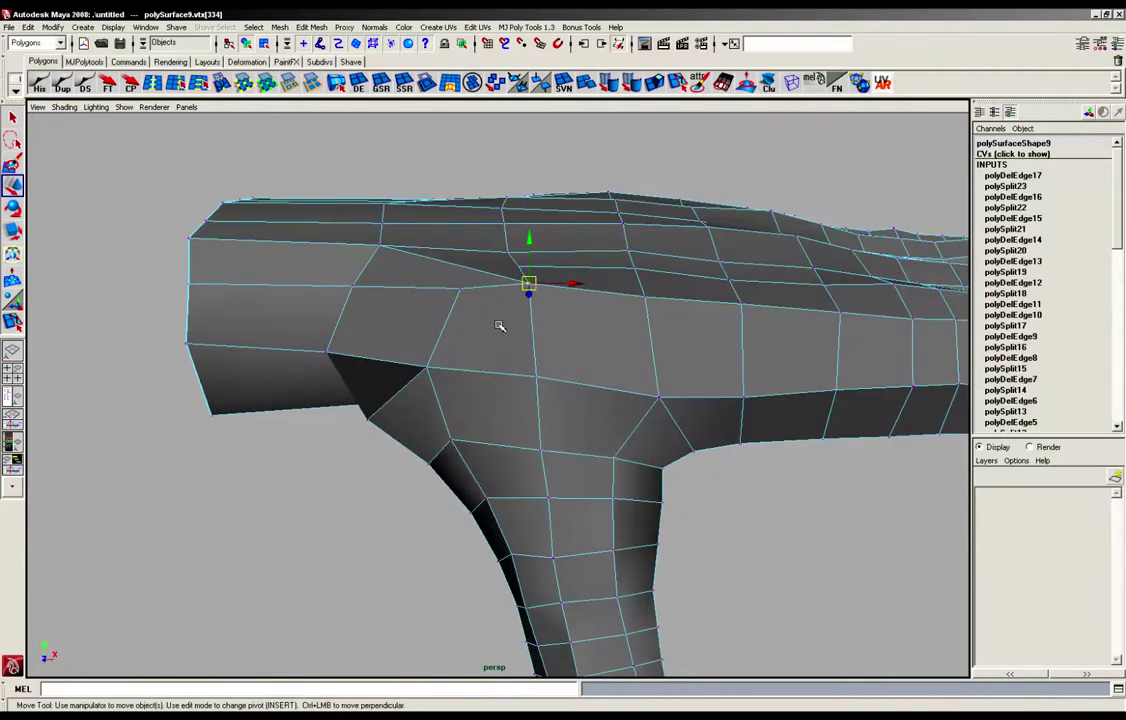
pyautogui.click(462, 290)
pyautogui.keyDown('alt'); pyautogui.moveTo(463, 291); pyautogui.dragTo(478, 306); pyautogui.keyUp('alt')
# Spin the diagonal edge between the two upper faces beside the wrist loop until it continues a lengthwise wrist edge into the palm
pyautogui.moveTo(477, 304); pyautogui.dragTo(478, 335, button='right')
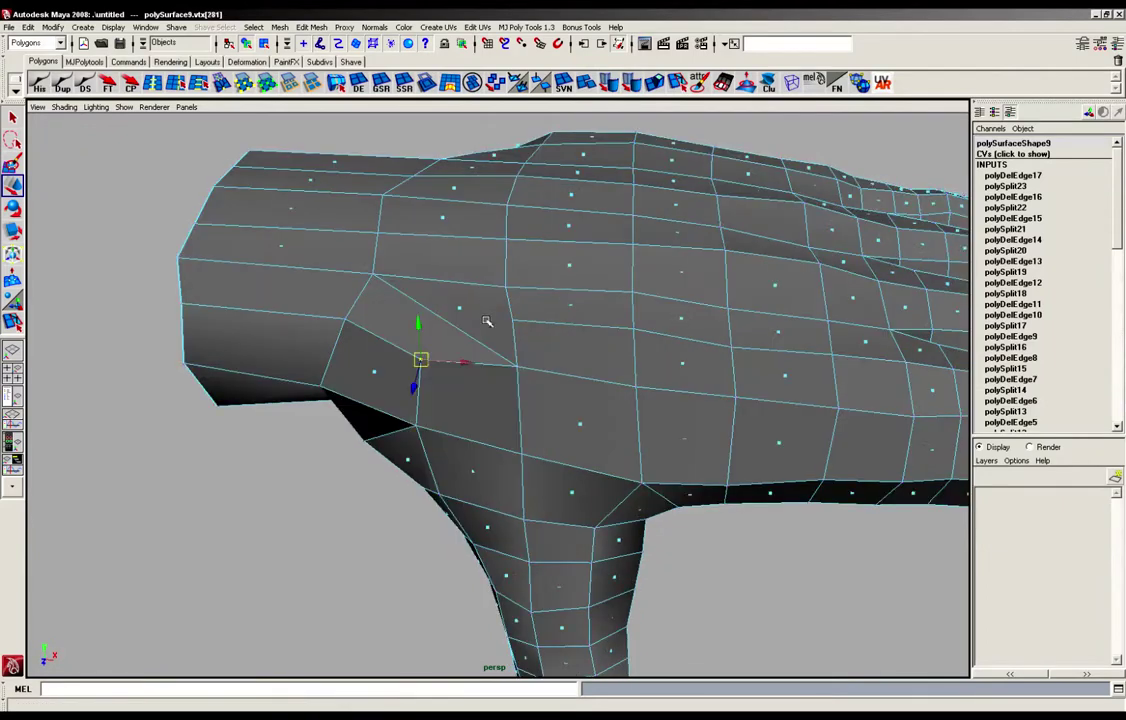
pyautogui.click(462, 305)
pyautogui.click(385, 310)
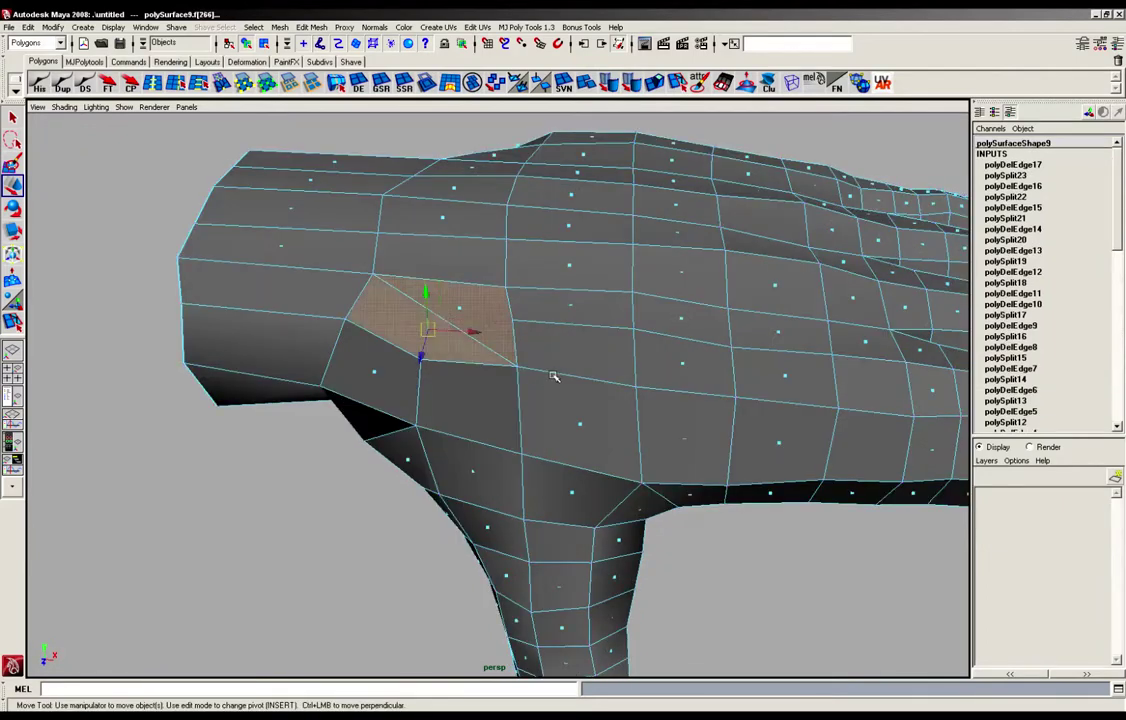
pyautogui.keyDown('alt'); pyautogui.moveTo(548, 372); pyautogui.dragTo(658, 396); pyautogui.keyUp('alt')
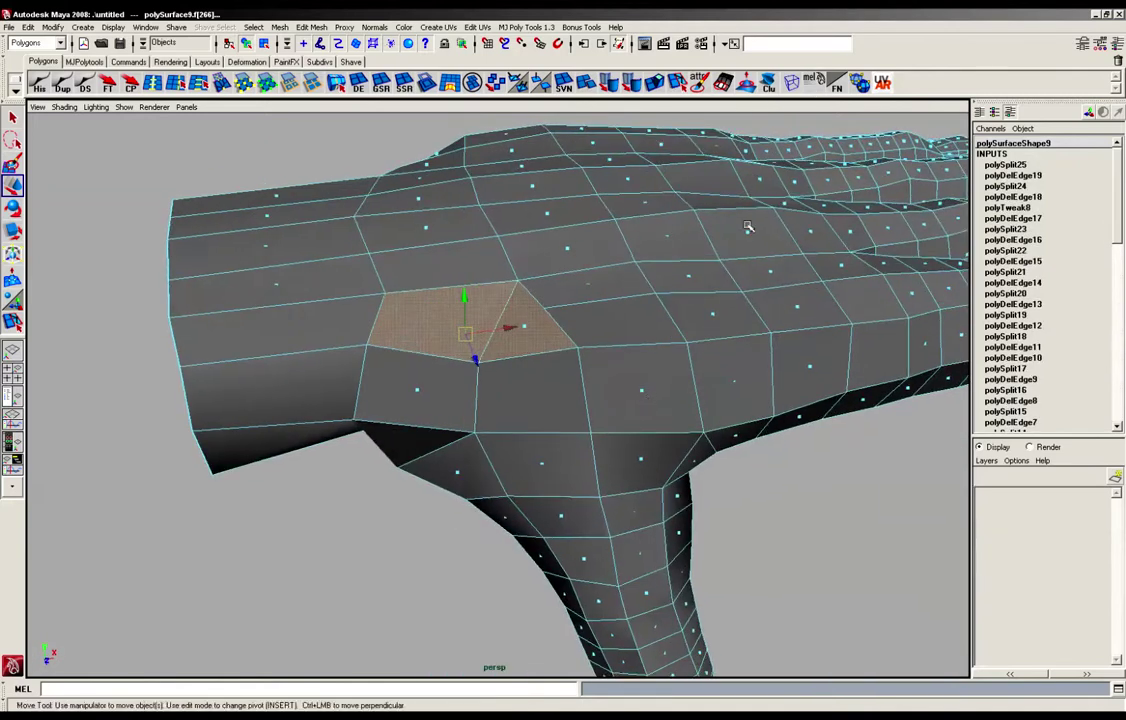
pyautogui.click(820, 87)
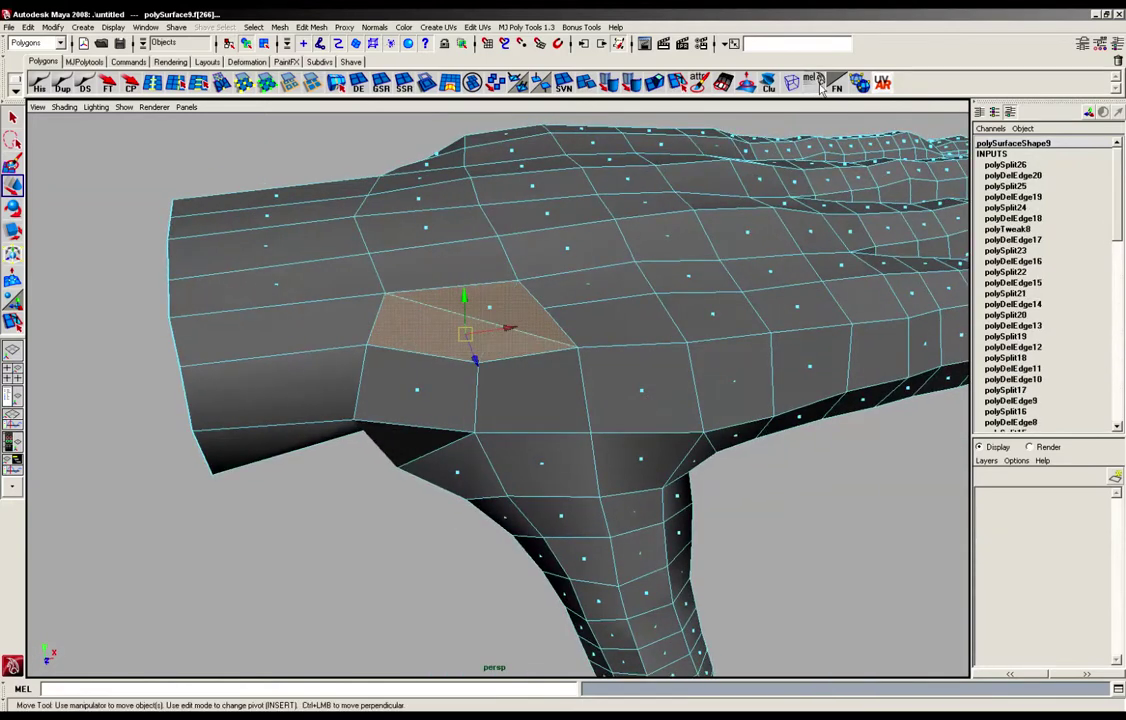
pyautogui.click(820, 87)
pyautogui.click(437, 530)
# Move the thumb-side wrist-loop vertex at the end of the spun edge upward to straighten the edge flow
pyautogui.keyDown('alt'); pyautogui.moveTo(440, 492); pyautogui.dragTo(493, 485); pyautogui.keyUp('alt')
pyautogui.moveTo(435, 328); pyautogui.dragTo(397, 327, button='right')
pyautogui.keyDown('alt'); pyautogui.moveTo(437, 373); pyautogui.dragTo(386, 350); pyautogui.keyUp('alt')
pyautogui.click(354, 317)
pyautogui.moveTo(353, 285); pyautogui.dragTo(384, 272)
pyautogui.keyDown('alt'); pyautogui.moveTo(446, 317); pyautogui.dragTo(427, 334); pyautogui.keyUp('alt')
pyautogui.click(426, 333)
pyautogui.keyDown('alt'); pyautogui.moveTo(415, 395); pyautogui.dragTo(444, 377); pyautogui.keyUp('alt')
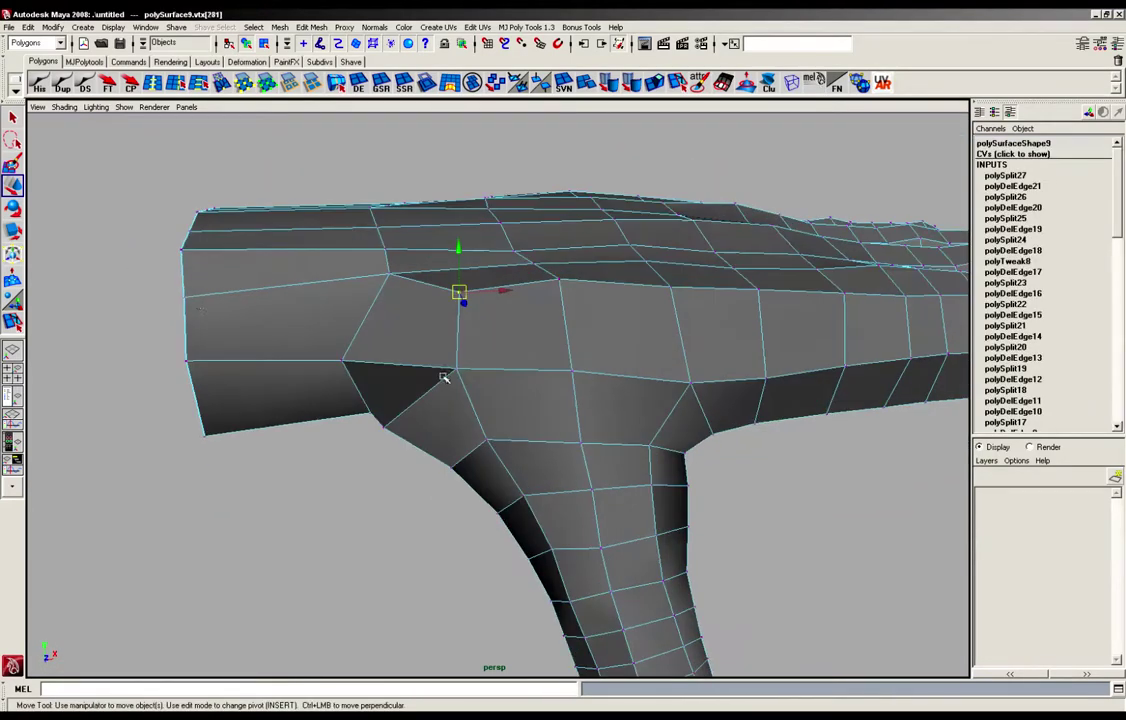
# Move the matching thumb-side vertex on the open wrist border upward and outward
pyautogui.click(186, 300)
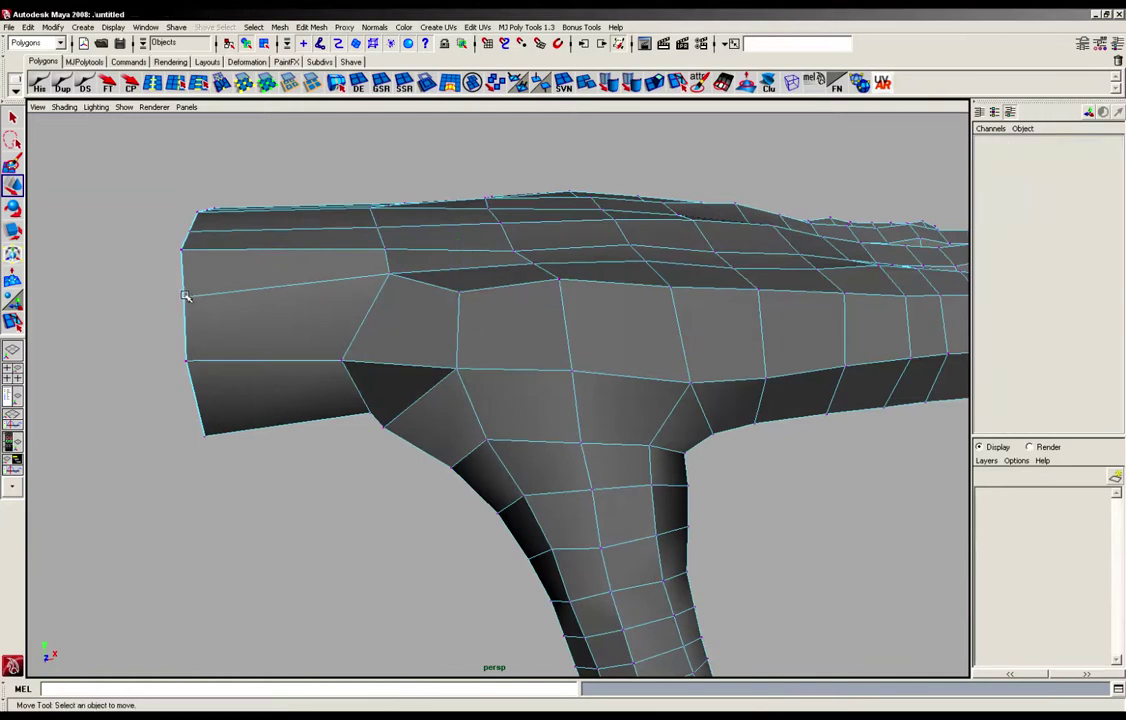
pyautogui.click(185, 298)
pyautogui.moveTo(185, 299); pyautogui.dragTo(177, 287)
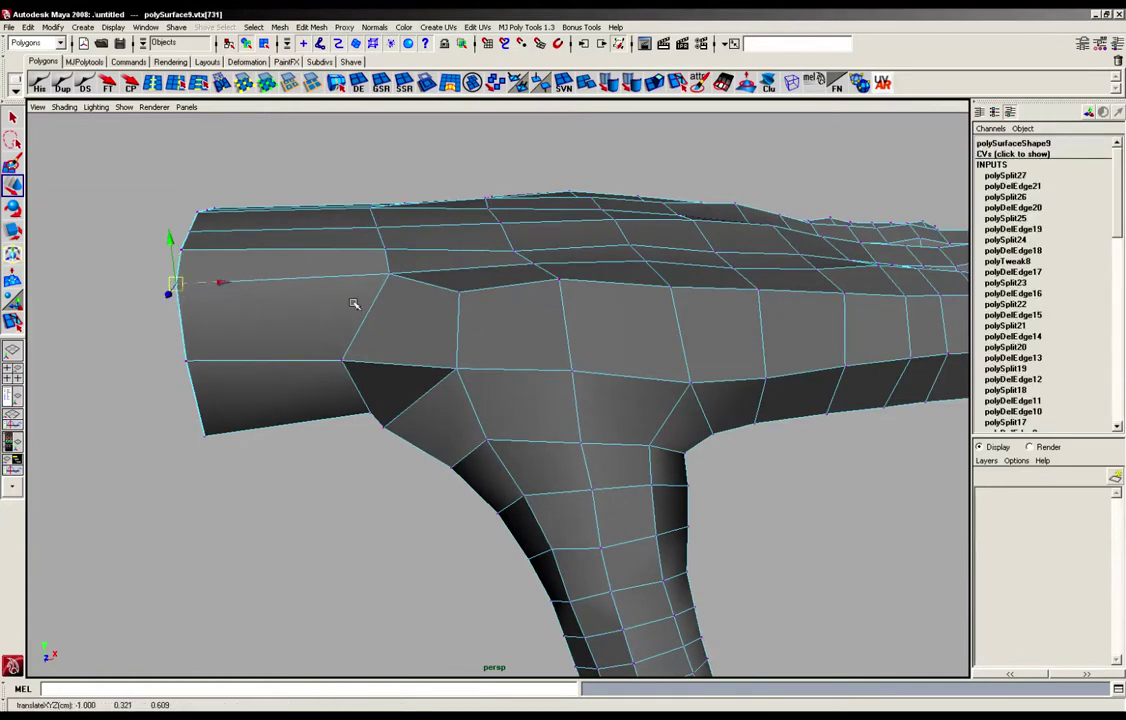
pyautogui.keyDown('alt'); pyautogui.moveTo(354, 304); pyautogui.dragTo(520, 325); pyautogui.keyUp('alt')
pyautogui.click(525, 322)
# Adjust the vertices around the thumb base and along the wrist loop on the palm side
pyautogui.keyDown('alt'); pyautogui.moveTo(580, 364); pyautogui.dragTo(546, 306); pyautogui.keyUp('alt')
pyautogui.click(490, 330)
pyautogui.keyDown('alt'); pyautogui.moveTo(628, 324); pyautogui.dragTo(575, 461); pyautogui.keyUp('alt')
pyautogui.click(568, 297)
pyautogui.click(356, 347)
pyautogui.moveTo(543, 369); pyautogui.dragTo(578, 436)
pyautogui.click(466, 396)
pyautogui.click(489, 434)
pyautogui.click(445, 460)
pyautogui.click(510, 432)
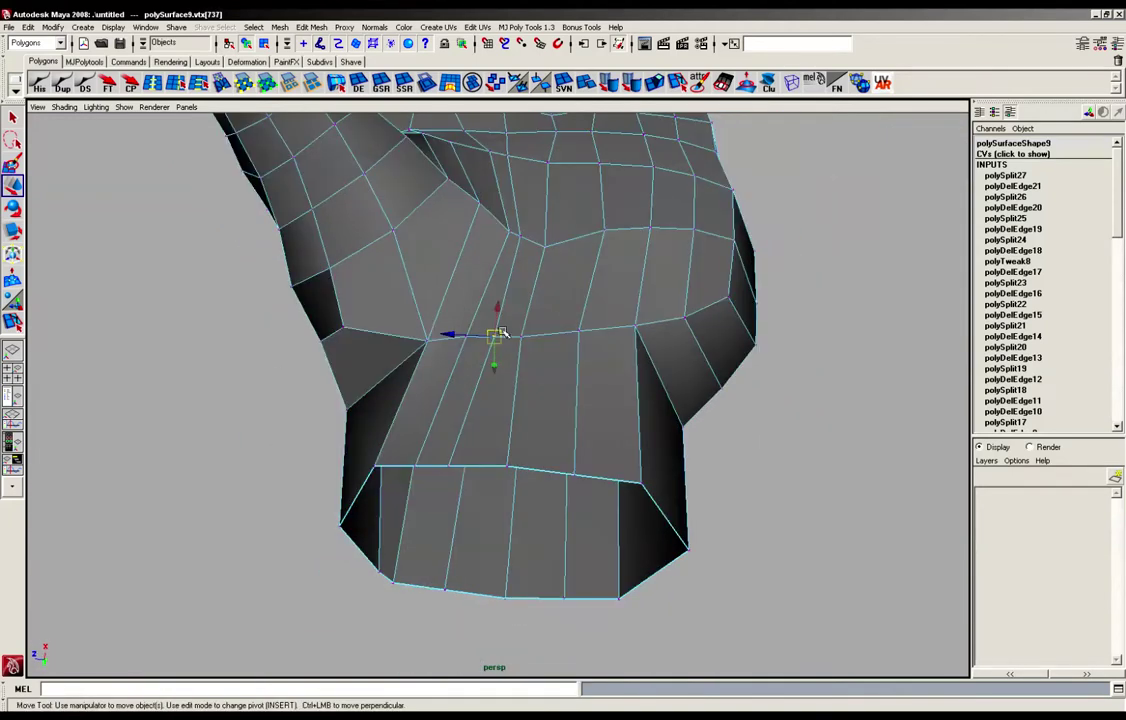
# Shift the middle vertices of the palm-side wrist loop toward the little-finger side to space them evenly
pyautogui.click(524, 339)
pyautogui.keyDown('alt'); pyautogui.moveTo(529, 405); pyautogui.dragTo(530, 381); pyautogui.keyUp('alt')
pyautogui.moveTo(520, 318); pyautogui.dragTo(587, 348)
pyautogui.click(578, 317)
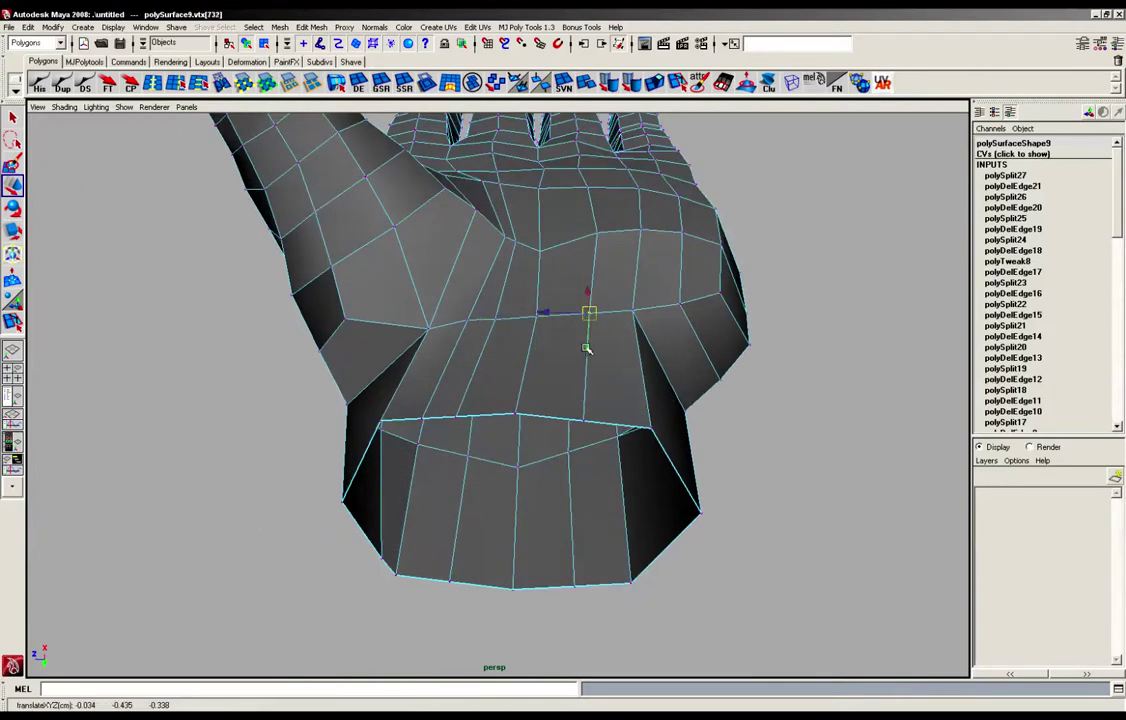
# Move the two middle palm-side vertices of the open wrist border toward the little-finger side
pyautogui.click(586, 420)
pyautogui.moveTo(585, 420); pyautogui.dragTo(598, 422)
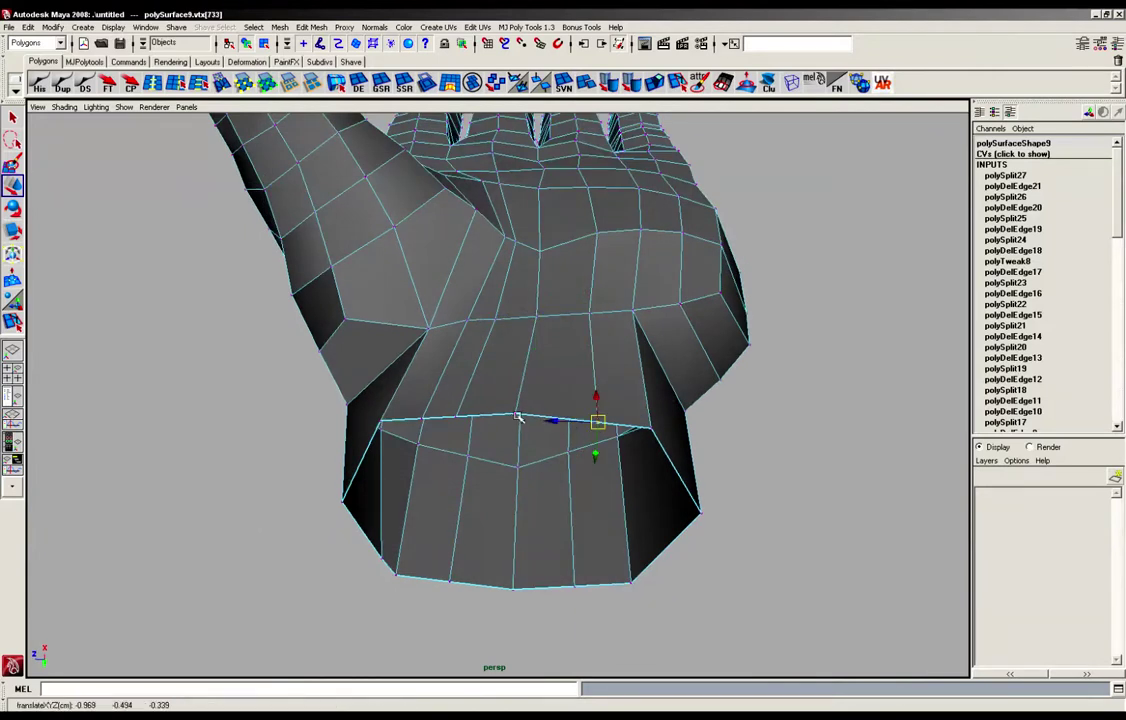
pyautogui.click(519, 415)
pyautogui.moveTo(519, 415); pyautogui.dragTo(536, 421)
# Move the dipped palm vertex above the wrist loop toward the fingers and the little-finger side
pyautogui.click(540, 250)
pyautogui.moveTo(540, 250); pyautogui.dragTo(551, 239)
pyautogui.keyDown('alt'); pyautogui.moveTo(580, 289); pyautogui.dragTo(580, 312); pyautogui.keyUp('alt')
pyautogui.keyDown('alt'); pyautogui.moveTo(580, 312); pyautogui.dragTo(579, 362, button='middle'); pyautogui.keyUp('alt')
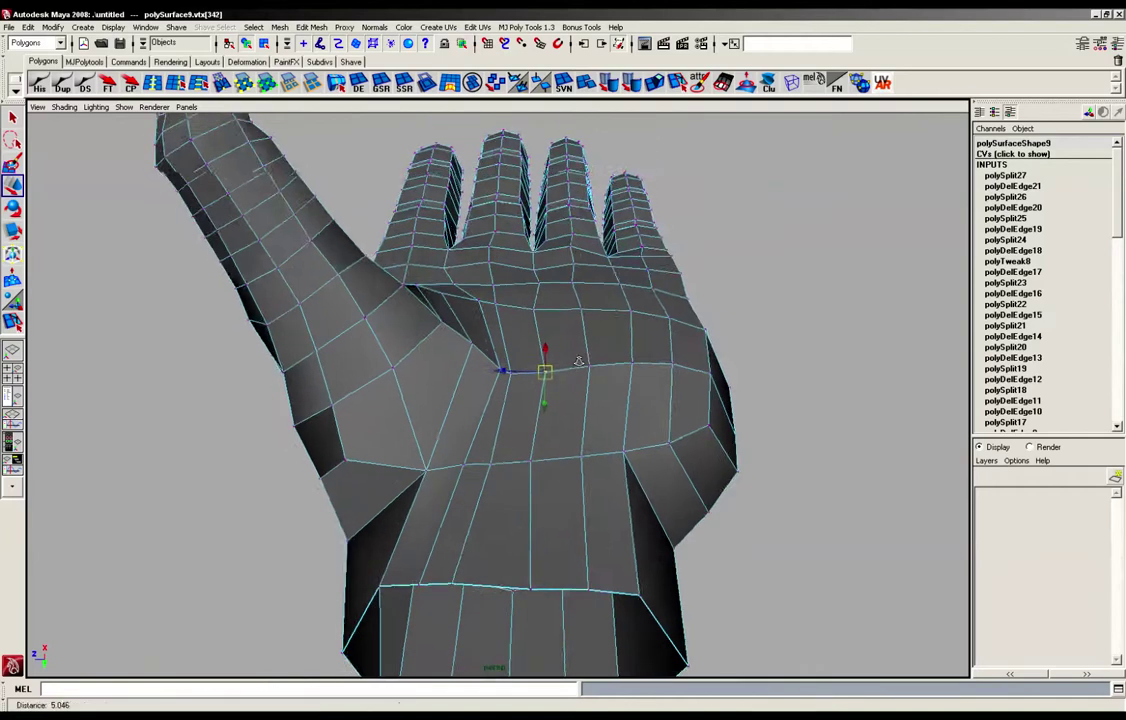
# Adjust the vertices on the thumb side of the open wrist border and around the thumb base
pyautogui.keyDown('alt'); pyautogui.moveTo(578, 362); pyautogui.dragTo(537, 362); pyautogui.keyUp('alt')
pyautogui.click(525, 299)
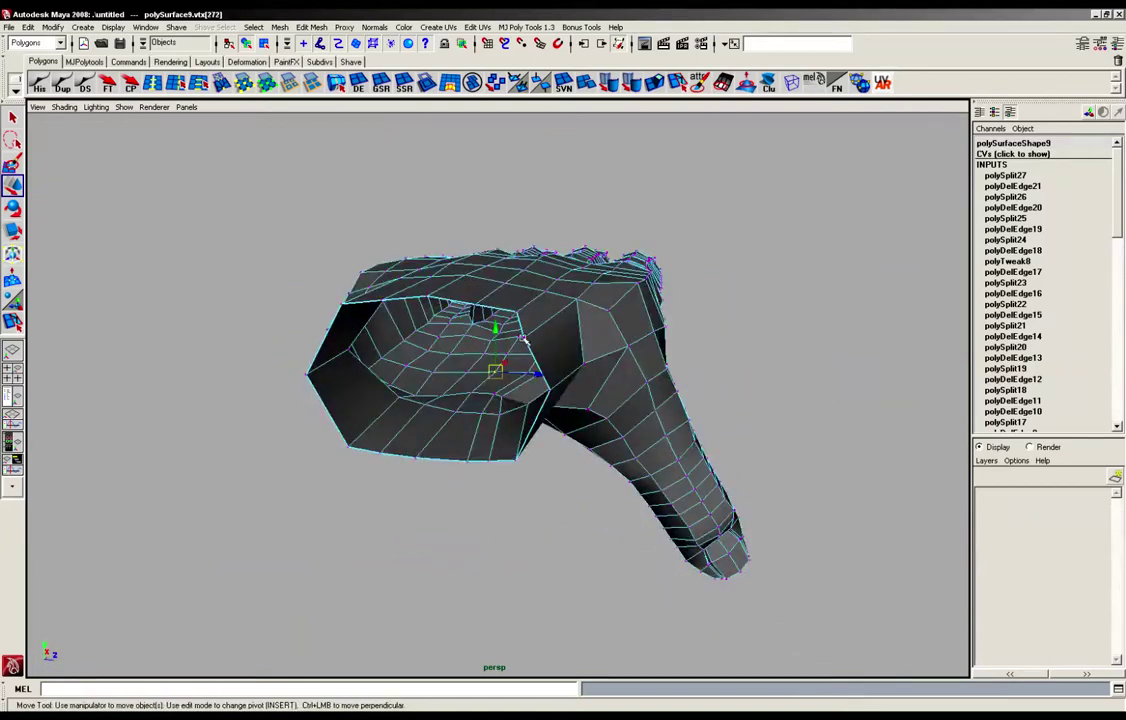
pyautogui.click(525, 338)
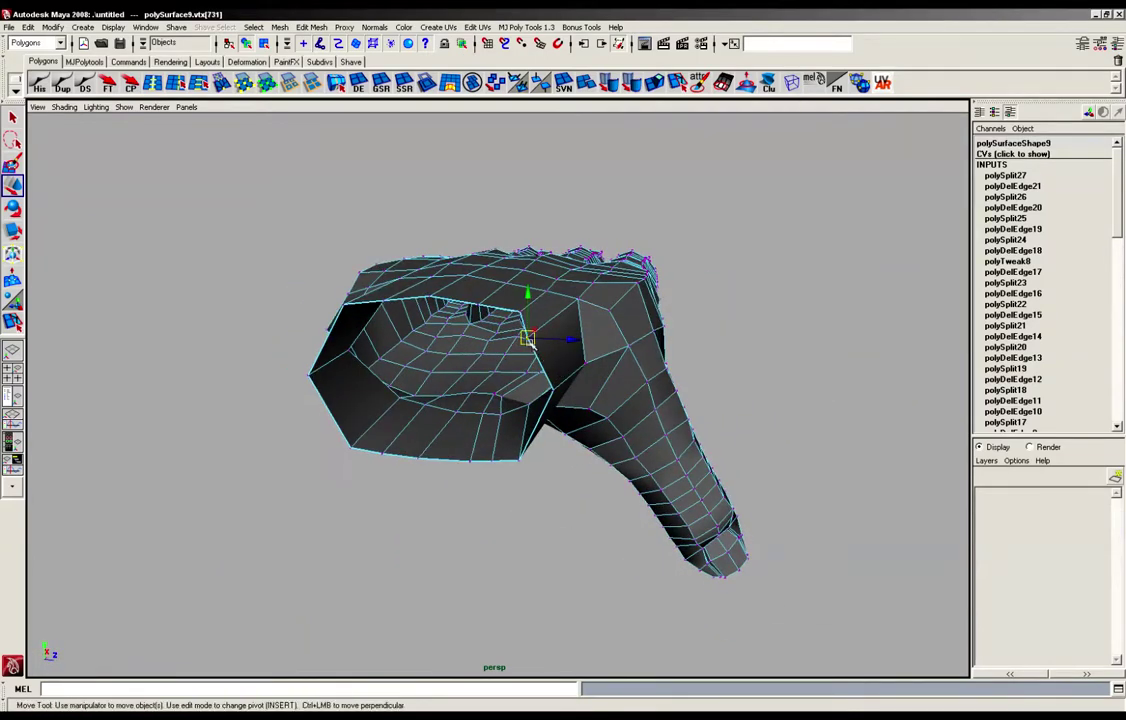
pyautogui.keyDown('alt'); pyautogui.moveTo(560, 338); pyautogui.dragTo(490, 382); pyautogui.keyUp('alt')
pyautogui.click(466, 284)
pyautogui.click(492, 350)
pyautogui.click(555, 322)
pyautogui.keyDown('alt'); pyautogui.moveTo(555, 322); pyautogui.dragTo(427, 364); pyautogui.keyUp('alt')
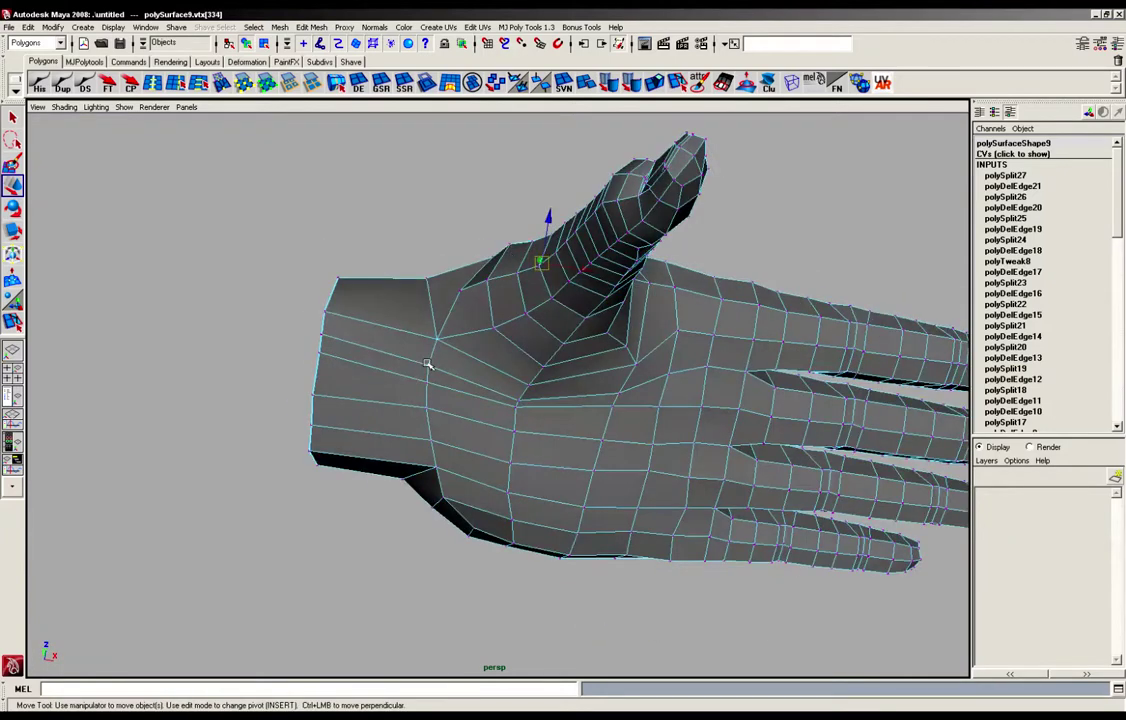
# Reposition the thumb-side vertices of the open wrist border and wrist loop, plus the palm vertex at the thumb base
pyautogui.click(327, 310)
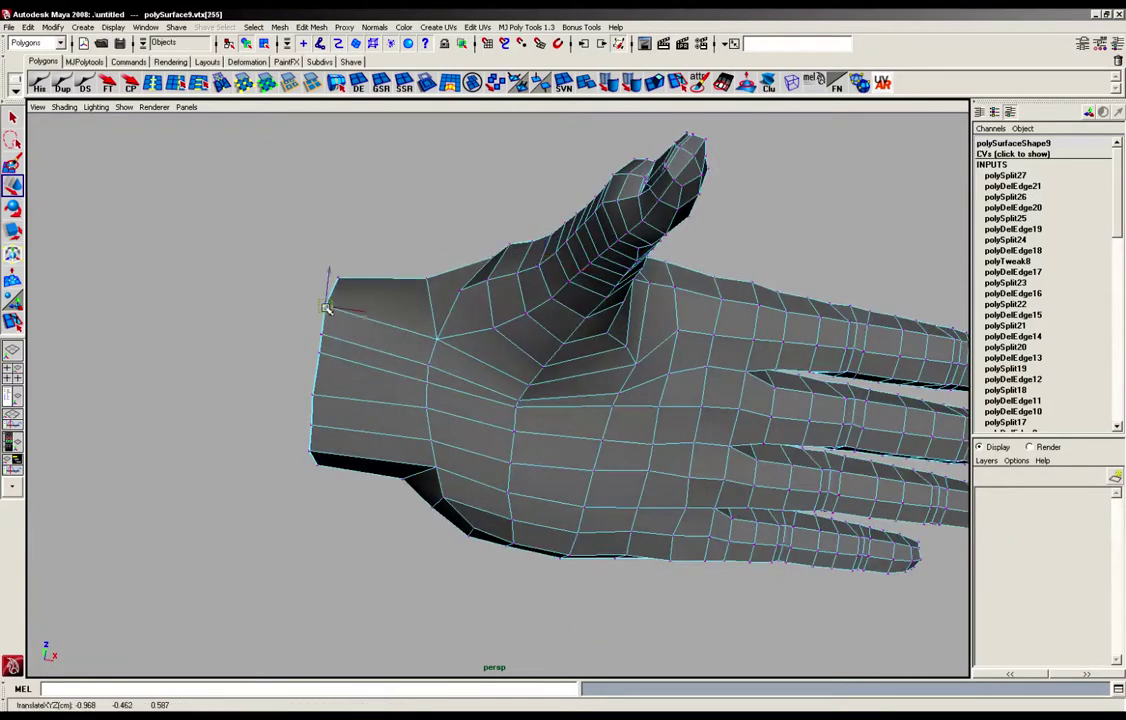
pyautogui.click(434, 337)
pyautogui.keyDown('alt'); pyautogui.moveTo(434, 337); pyautogui.dragTo(459, 430); pyautogui.keyUp('alt')
pyautogui.click(535, 393)
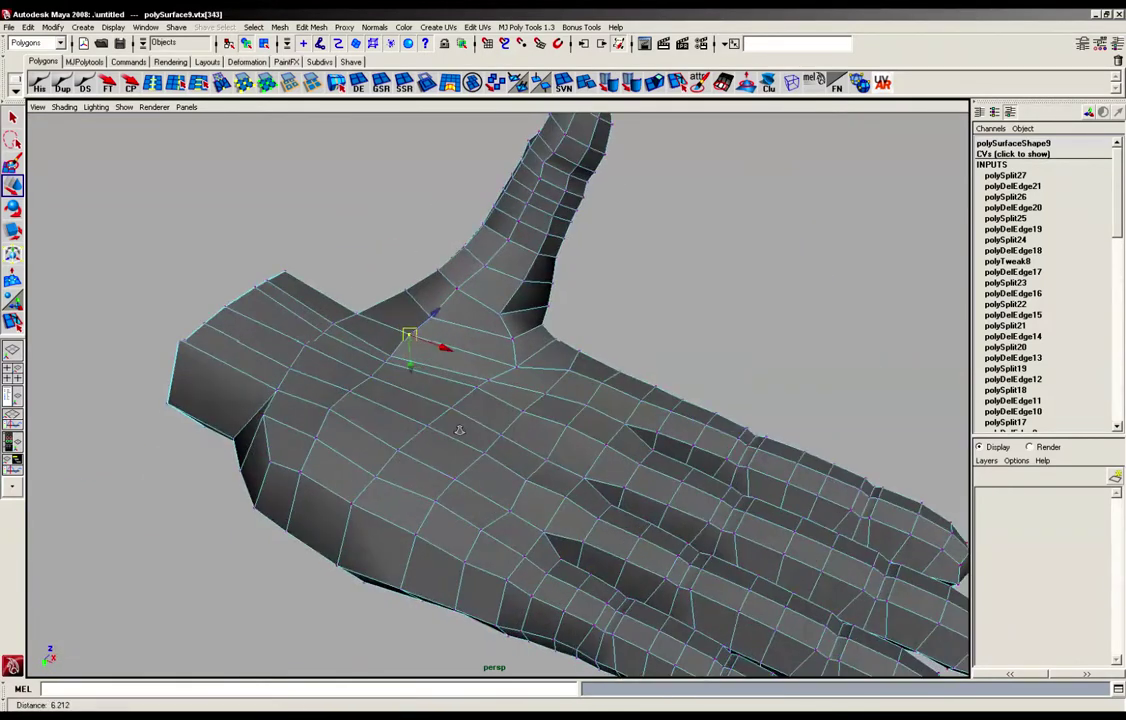
# Move the palm vertex at the web between thumb and index finger to even out the surrounding faces
pyautogui.keyDown('alt'); pyautogui.moveTo(459, 430); pyautogui.dragTo(555, 427, button='right'); pyautogui.keyUp('alt')
pyautogui.keyDown('alt'); pyautogui.moveTo(460, 430); pyautogui.dragTo(500, 400); pyautogui.keyUp('alt')
pyautogui.keyDown('alt'); pyautogui.moveTo(500, 400); pyautogui.dragTo(540, 347, button='right'); pyautogui.keyUp('alt')
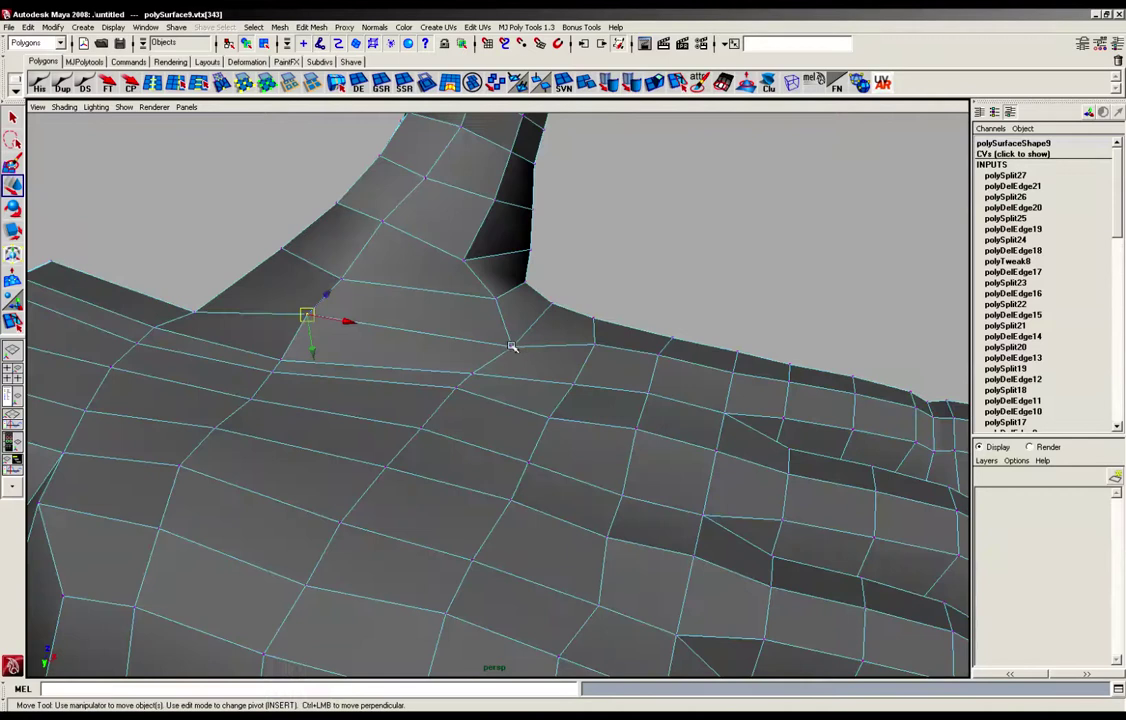
pyautogui.click(513, 347)
pyautogui.keyDown('alt'); pyautogui.moveTo(513, 347); pyautogui.dragTo(505, 352); pyautogui.keyUp('alt')
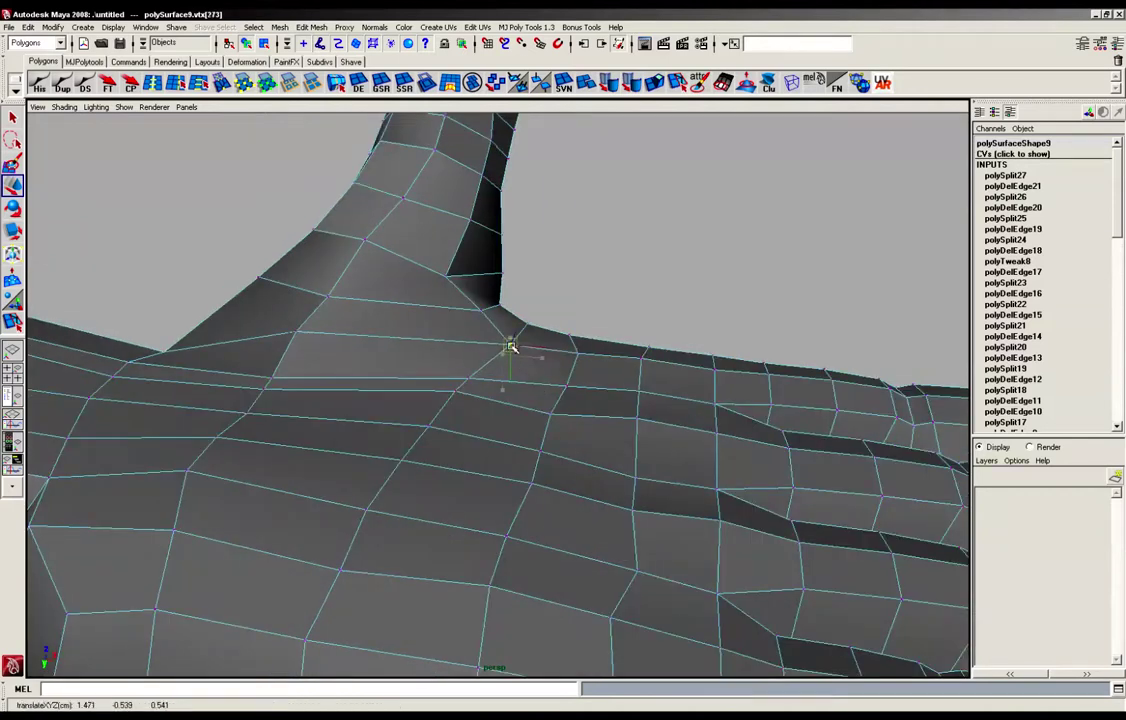
pyautogui.keyDown('alt'); pyautogui.moveTo(632, 423); pyautogui.dragTo(618, 498); pyautogui.keyUp('alt')
pyautogui.keyDown('alt'); pyautogui.moveTo(618, 498); pyautogui.dragTo(480, 502, button='right'); pyautogui.keyUp('alt')
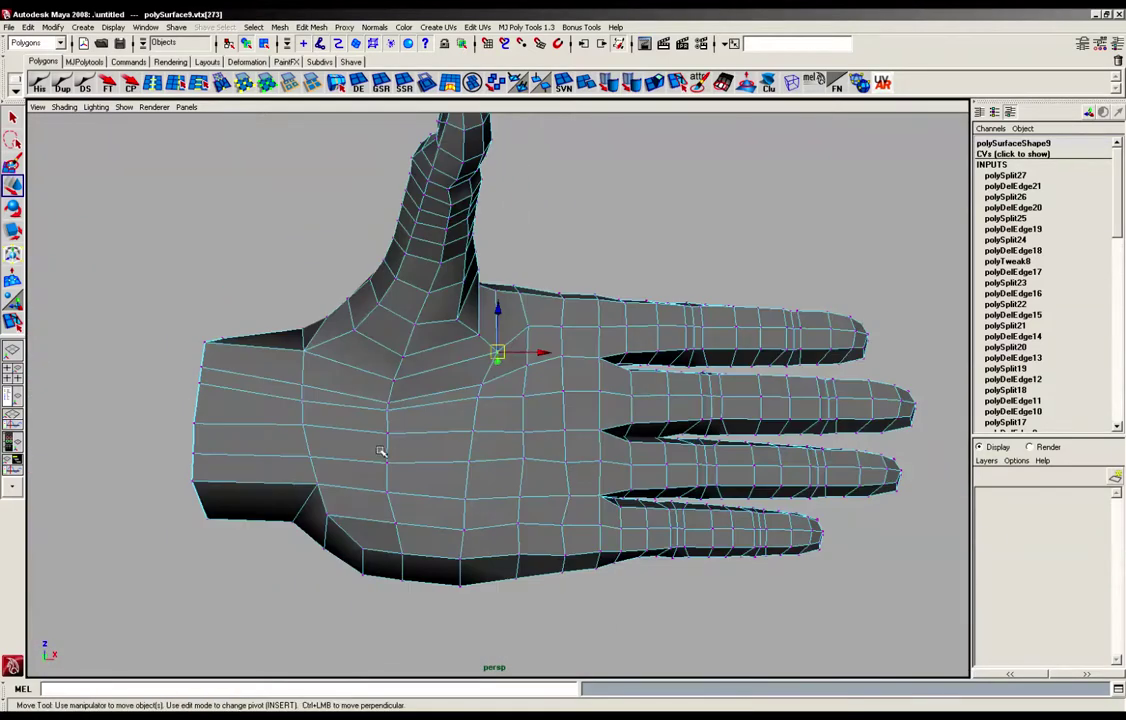
# Even out the palm vertices between the thumb base and the wrist loop
pyautogui.keyDown('alt'); pyautogui.moveTo(380, 452); pyautogui.dragTo(280, 420); pyautogui.keyUp('alt')
pyautogui.keyDown('alt'); pyautogui.moveTo(400, 440); pyautogui.dragTo(500, 475, button='right'); pyautogui.keyUp('alt')
pyautogui.keyDown('alt'); pyautogui.moveTo(500, 475); pyautogui.dragTo(527, 397); pyautogui.keyUp('alt')
pyautogui.click(527, 450)
pyautogui.click(517, 400)
pyautogui.click(546, 484)
# Adjust the middle vertices of the palm-side wrist loop and of the open wrist border to even their spacing
pyautogui.keyDown('alt'); pyautogui.moveTo(546, 484); pyautogui.dragTo(485, 424); pyautogui.keyUp('alt')
pyautogui.press('[')
pyautogui.moveTo(466, 364)
pyautogui.mouseDown()
pyautogui.moveTo(507, 367)
pyautogui.moveTo(432, 368)
pyautogui.moveTo(452, 365)
pyautogui.mouseUp()
pyautogui.click(445, 373)
pyautogui.click(410, 440)
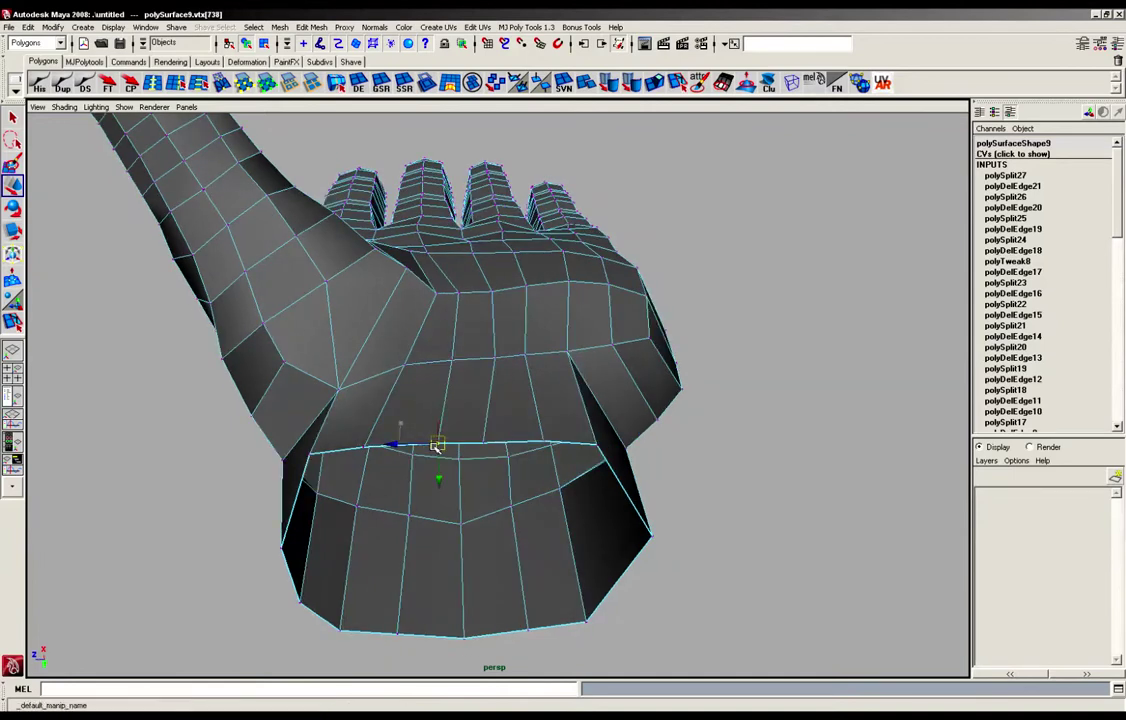
# Straighten the palm-side wrist loop by moving its two vertices nearest the little finger
pyautogui.press('[')
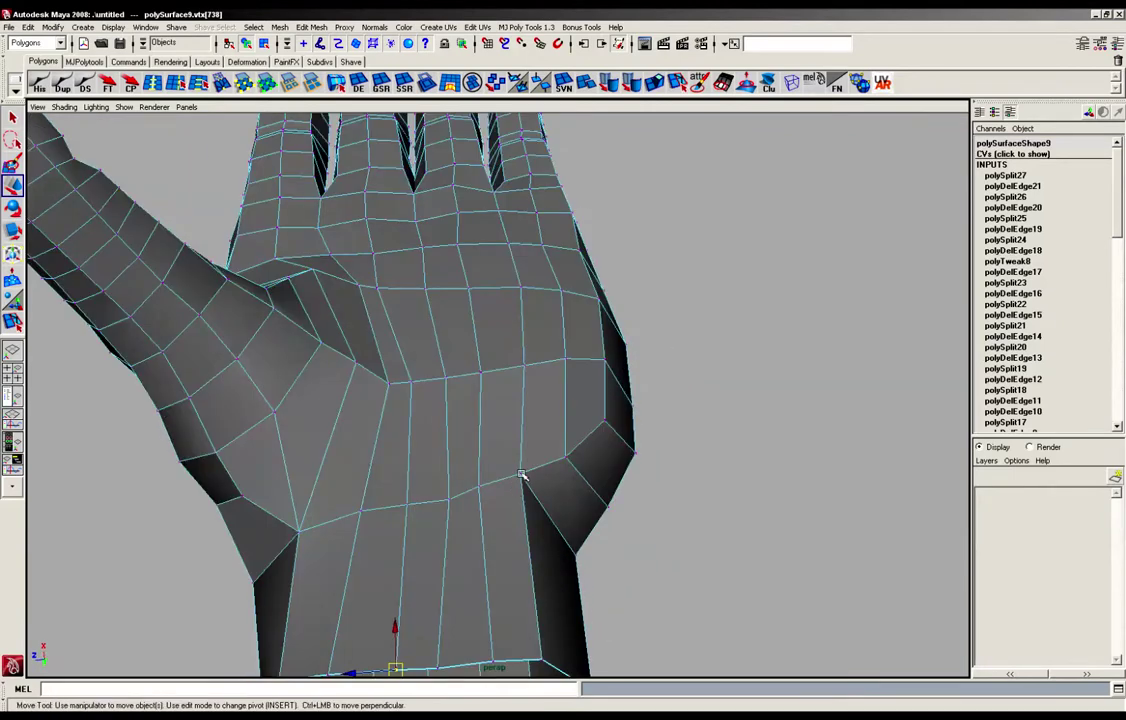
pyautogui.click(521, 474)
pyautogui.keyDown('alt'); pyautogui.moveTo(521, 474); pyautogui.dragTo(479, 373); pyautogui.keyUp('alt')
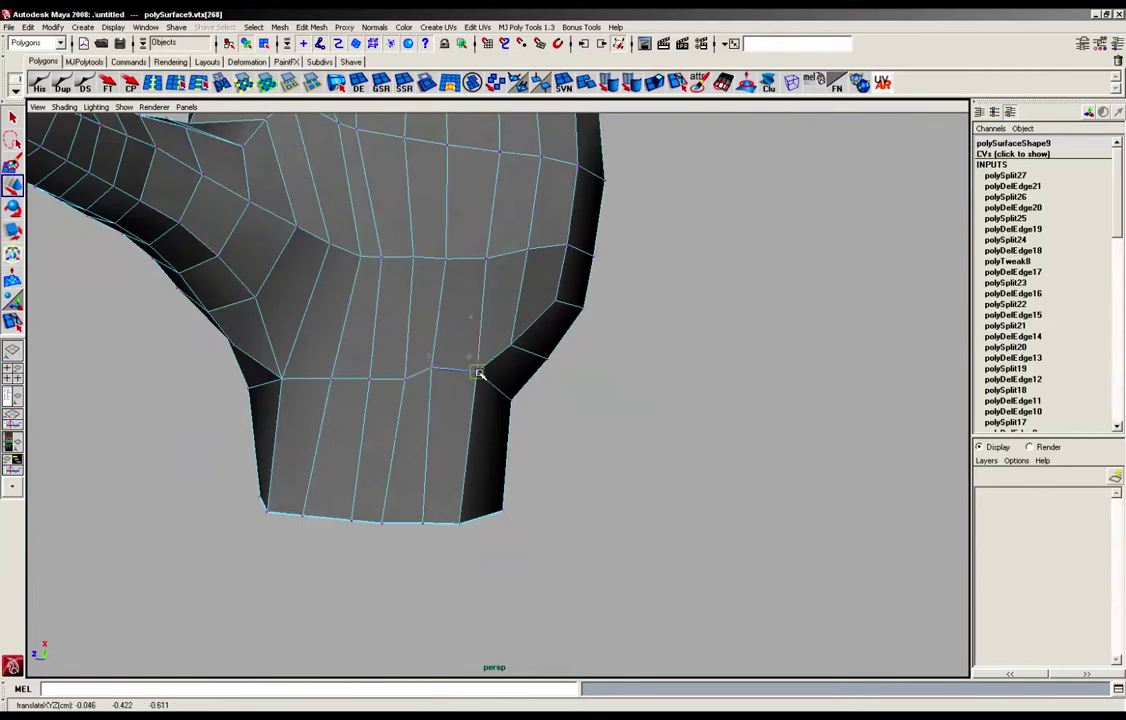
pyautogui.click(457, 409)
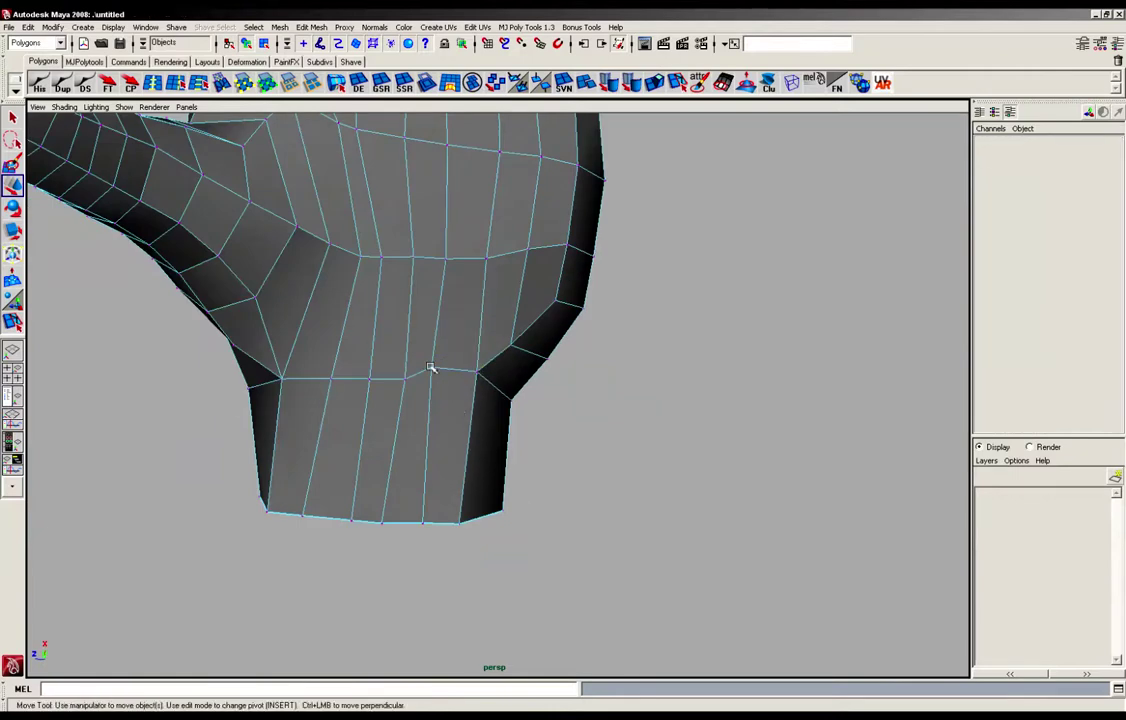
pyautogui.click(431, 369)
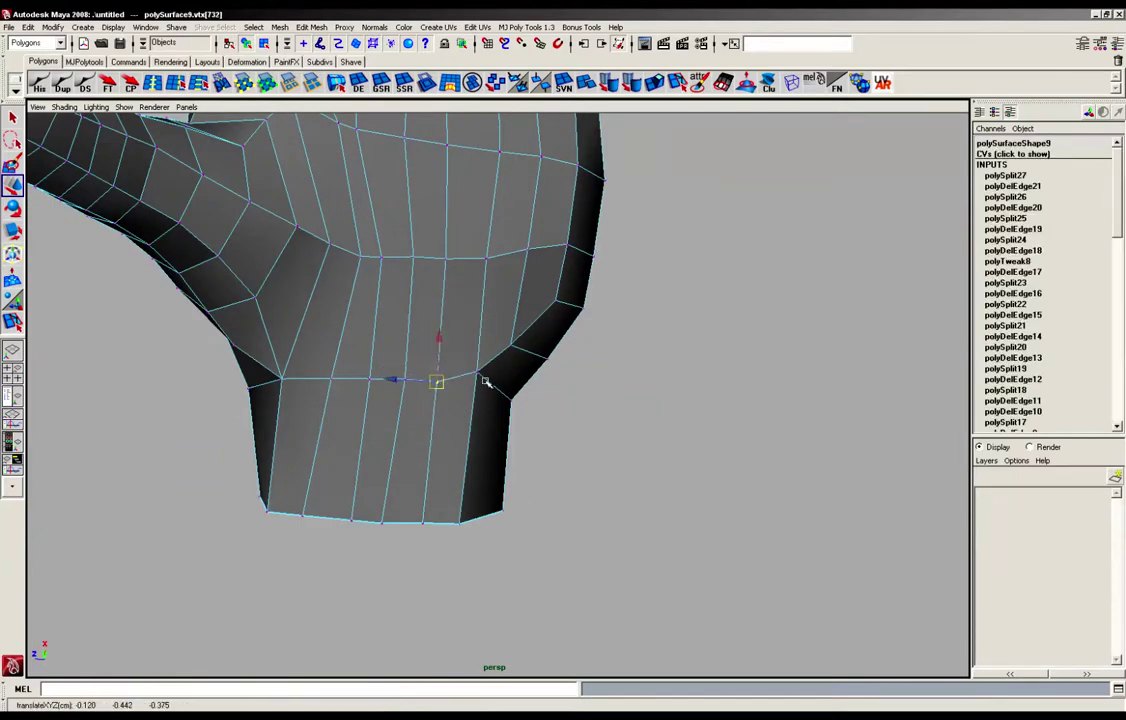
# Raise two vertices on the back of the hand behind the index finger's knuckle
pyautogui.keyDown('alt'); pyautogui.moveTo(486, 381); pyautogui.dragTo(390, 390, button='right'); pyautogui.keyUp('alt')
pyautogui.keyDown('alt'); pyautogui.moveTo(390, 390); pyautogui.dragTo(452, 380); pyautogui.keyUp('alt')
pyautogui.keyDown('alt'); pyautogui.moveTo(452, 380); pyautogui.dragTo(337, 357, button='middle'); pyautogui.keyUp('alt')
pyautogui.keyDown('alt'); pyautogui.moveTo(337, 357); pyautogui.dragTo(290, 372); pyautogui.keyUp('alt')
pyautogui.keyDown('alt'); pyautogui.moveTo(290, 372); pyautogui.dragTo(325, 335, button='right'); pyautogui.keyUp('alt')
pyautogui.keyDown('alt'); pyautogui.moveTo(325, 335); pyautogui.dragTo(387, 361, button='middle'); pyautogui.keyUp('alt')
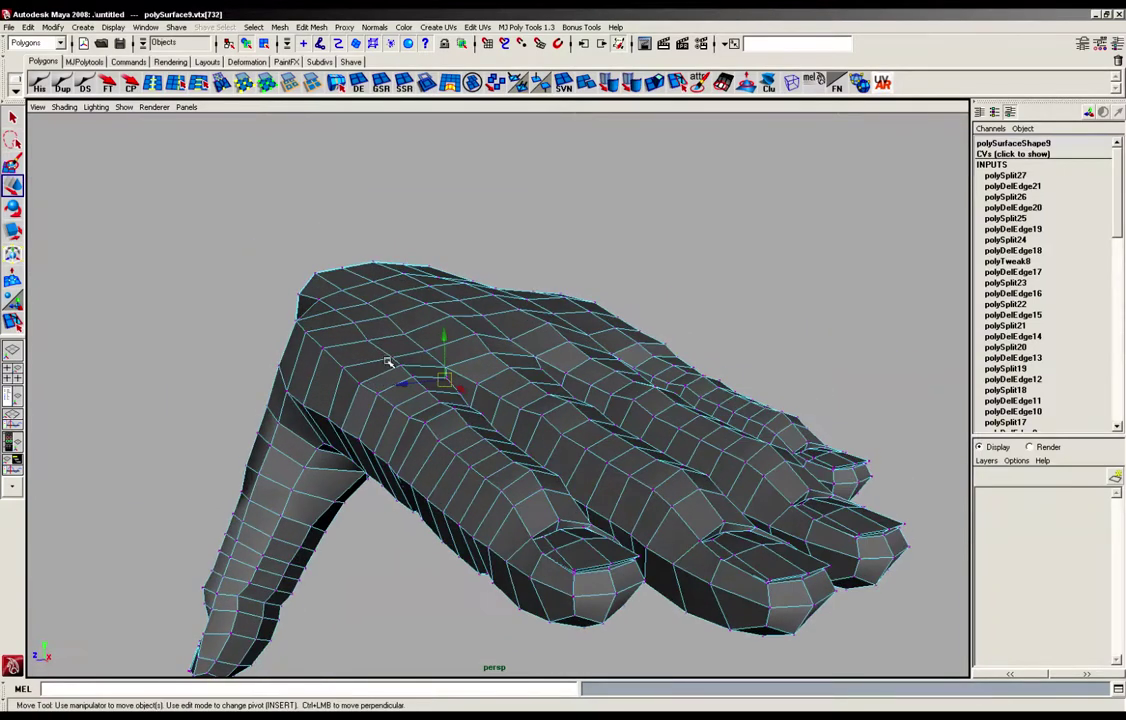
pyautogui.moveTo(393, 348); pyautogui.dragTo(393, 340)
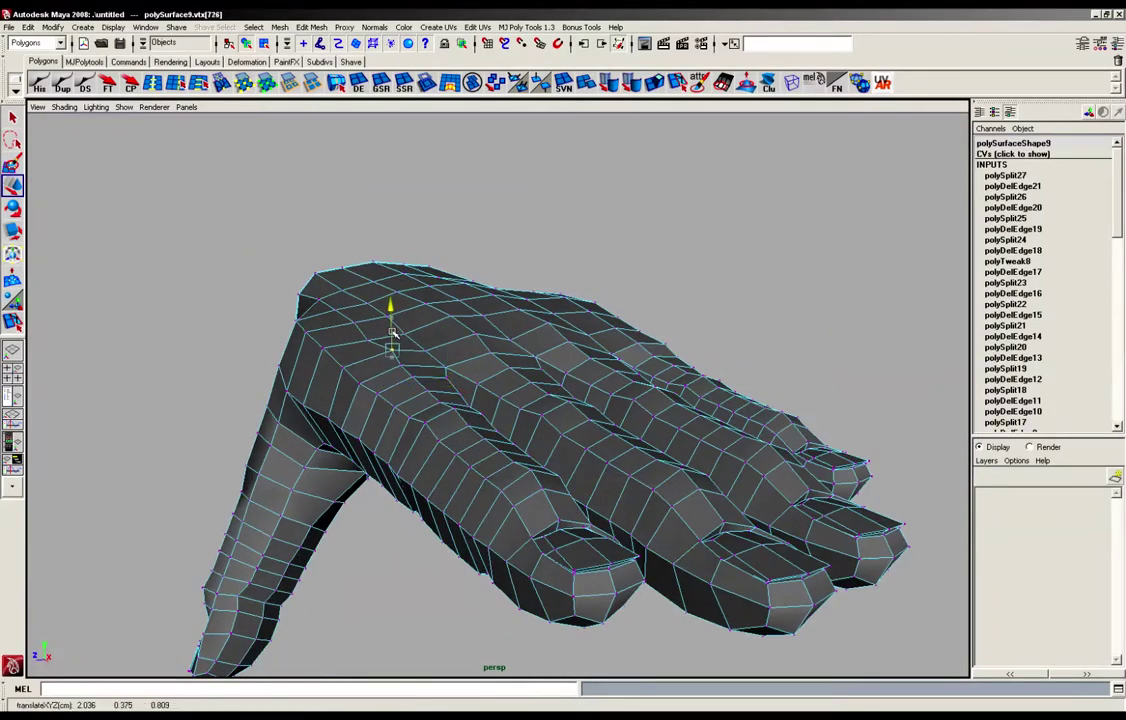
pyautogui.click(368, 338)
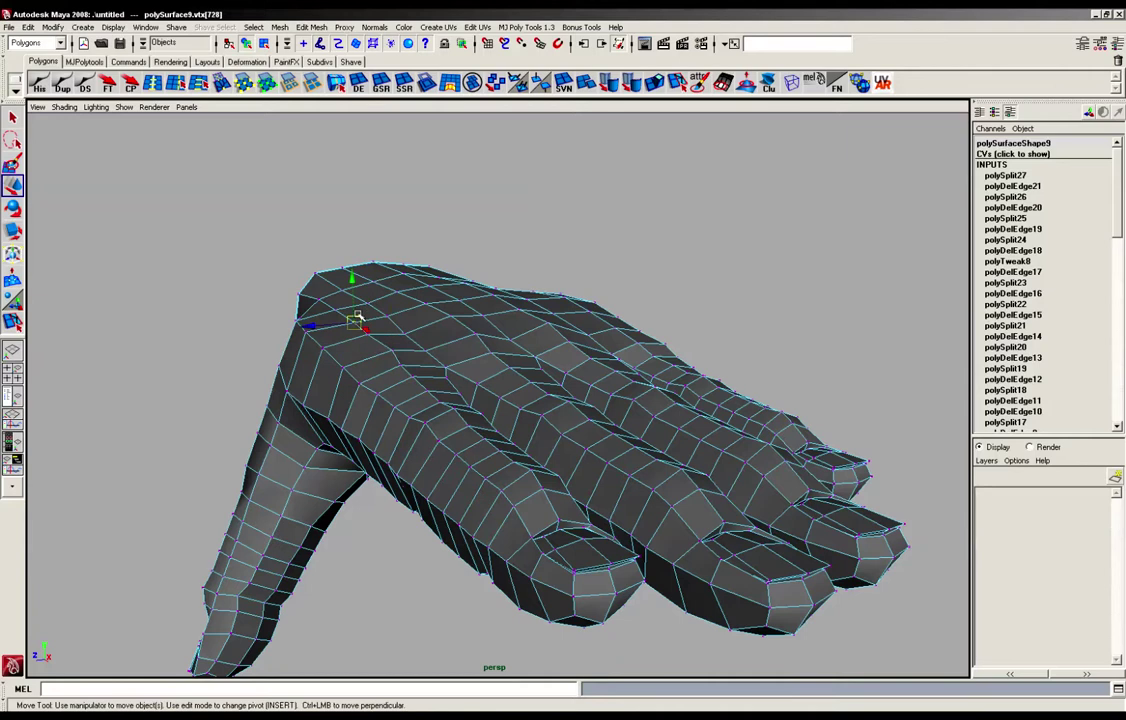
pyautogui.moveTo(357, 315); pyautogui.dragTo(483, 350)
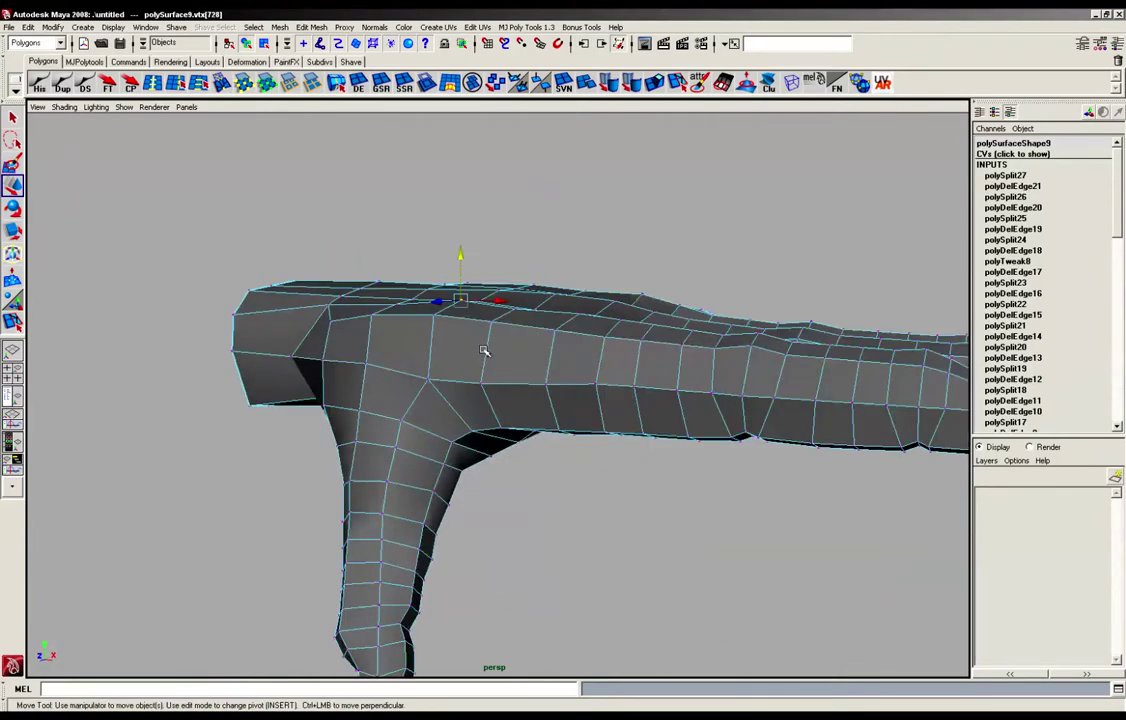
# Adjust the height of the vertices behind the knuckles on both the index-finger and little-finger sides of the hand's back
pyautogui.keyDown('alt'); pyautogui.moveTo(566, 344); pyautogui.dragTo(474, 348); pyautogui.keyUp('alt')
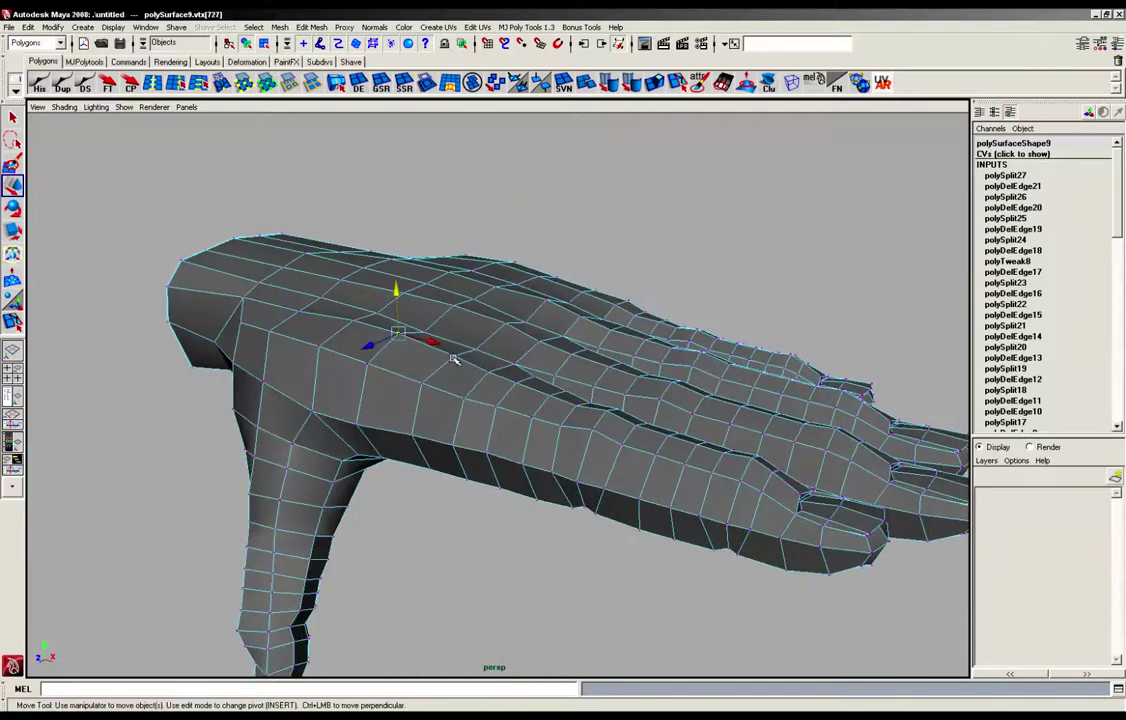
pyautogui.click(454, 342)
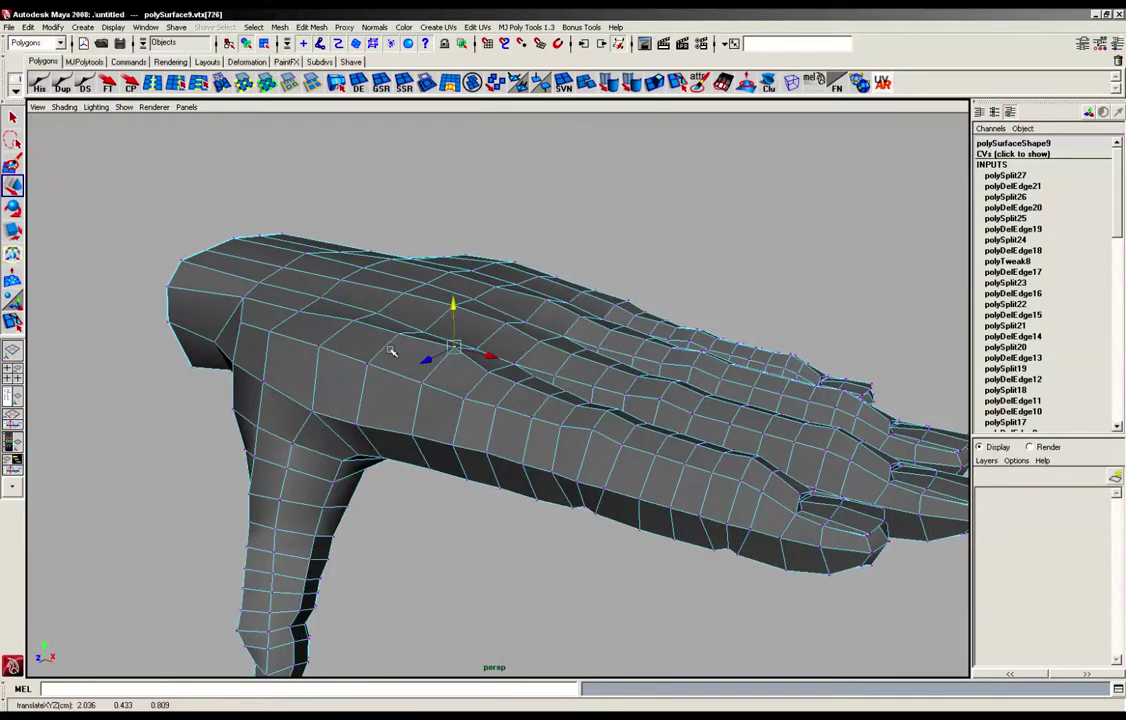
pyautogui.keyDown('alt'); pyautogui.moveTo(391, 351); pyautogui.dragTo(466, 292); pyautogui.keyUp('alt')
pyautogui.click(396, 309)
pyautogui.click(553, 291)
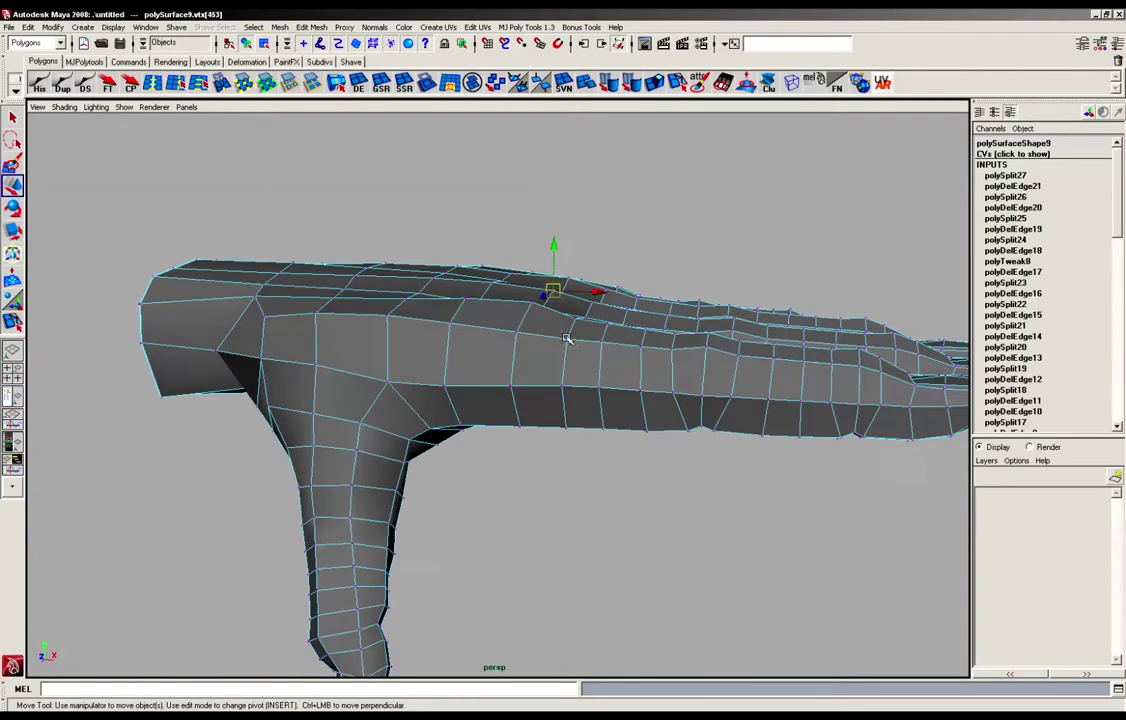
pyautogui.moveTo(549, 291); pyautogui.dragTo(582, 347)
pyautogui.click(578, 364)
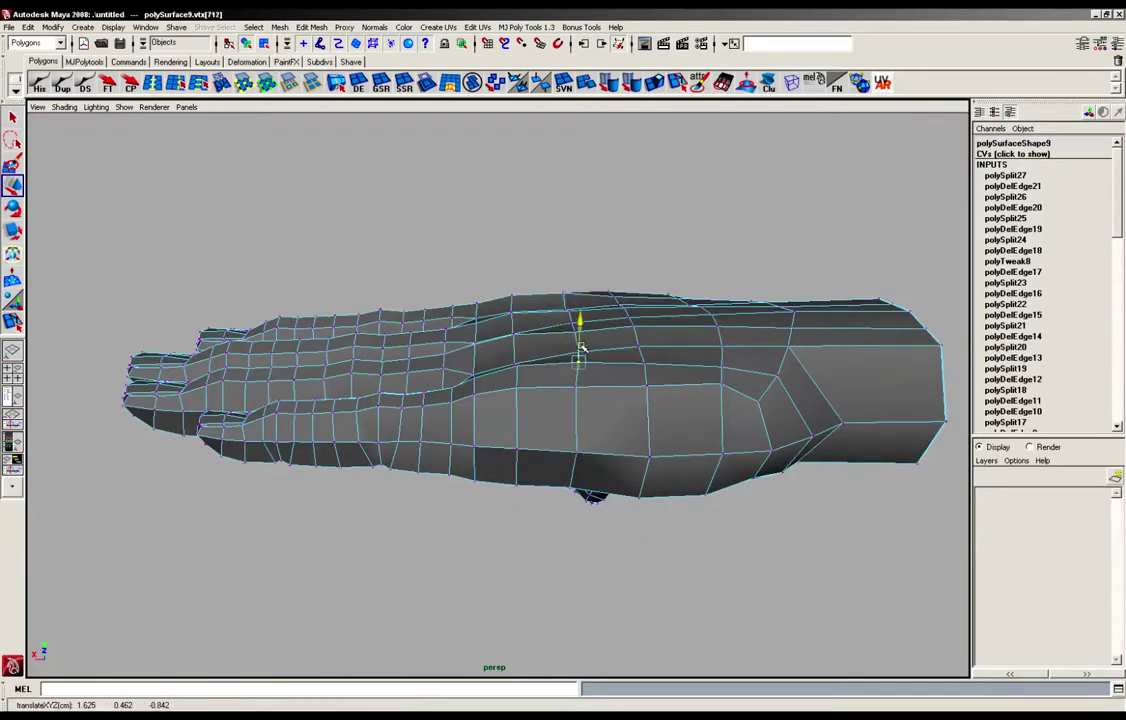
# Adjust the vertex on the index-finger side of the palm and the vertices around the knuckles on the hand's back
pyautogui.keyDown('alt'); pyautogui.moveTo(650, 366); pyautogui.dragTo(436, 388); pyautogui.keyUp('alt')
pyautogui.keyDown('alt'); pyautogui.moveTo(436, 388); pyautogui.dragTo(524, 388, button='right'); pyautogui.keyUp('alt')
pyautogui.keyDown('alt'); pyautogui.moveTo(524, 388); pyautogui.dragTo(500, 425); pyautogui.keyUp('alt')
pyautogui.click(501, 370)
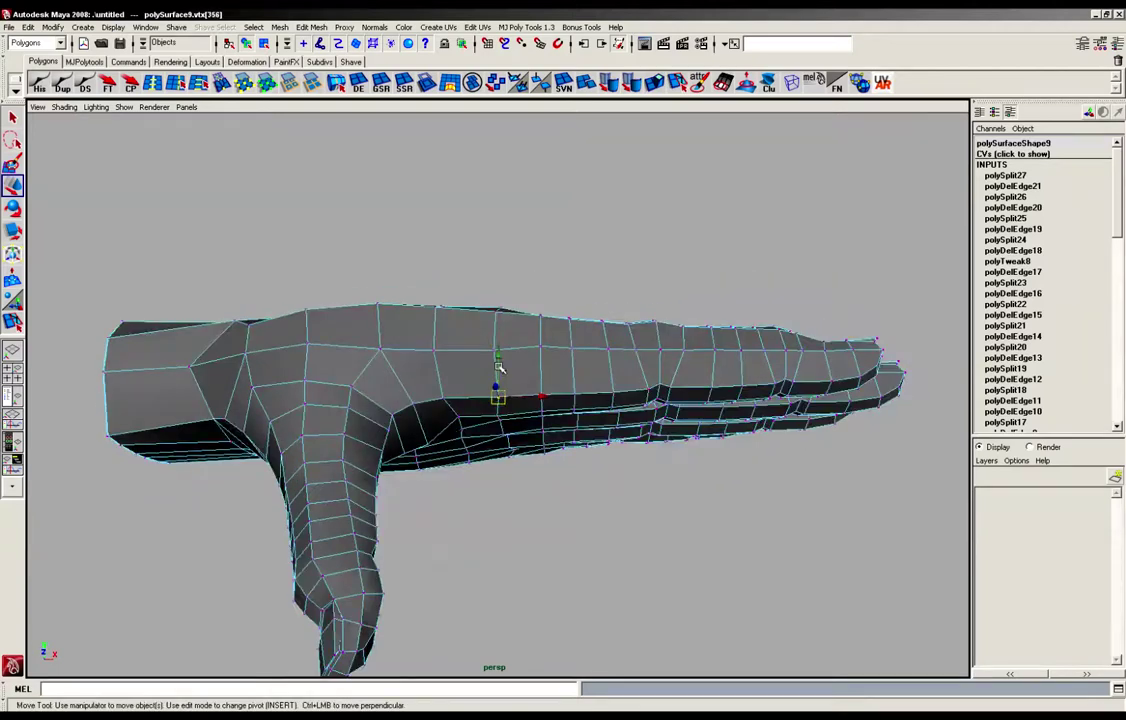
pyautogui.moveTo(499, 369); pyautogui.dragTo(460, 430)
pyautogui.click(450, 452)
pyautogui.moveTo(451, 421); pyautogui.dragTo(603, 505)
pyautogui.click(618, 393)
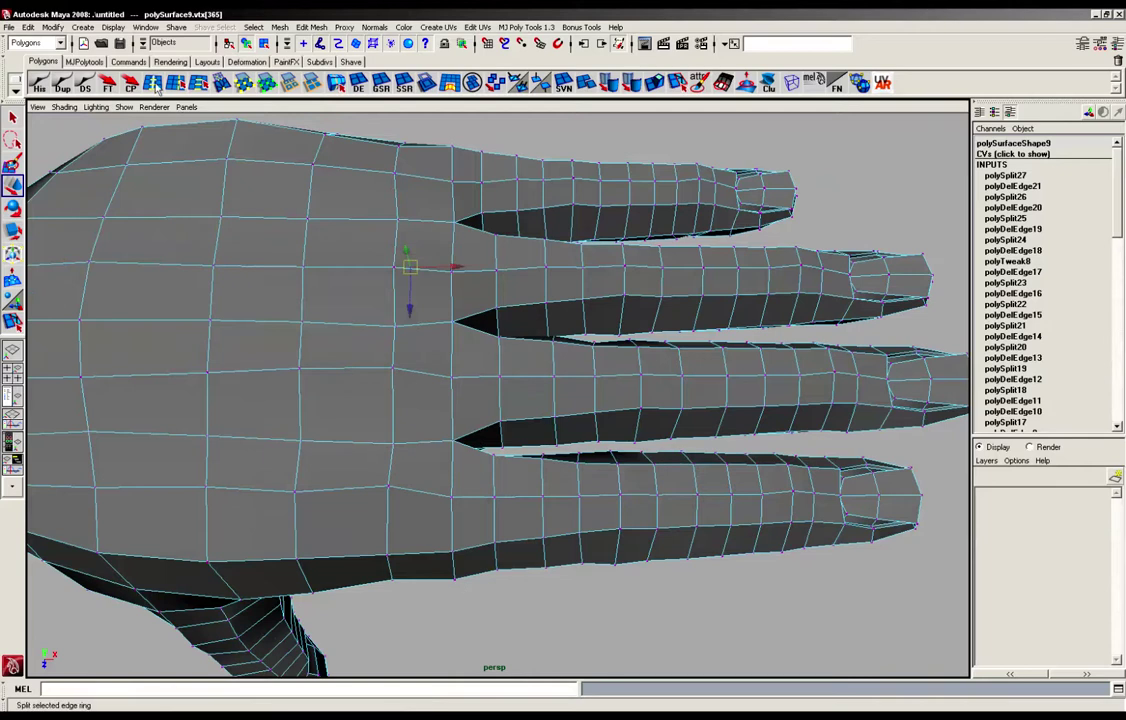
# Insert an extra edge loop around the base of each of the four fingers, just beyond the finger webs
pyautogui.click(154, 83)
pyautogui.moveTo(475, 496); pyautogui.dragTo(478, 473)
pyautogui.click(477, 473)
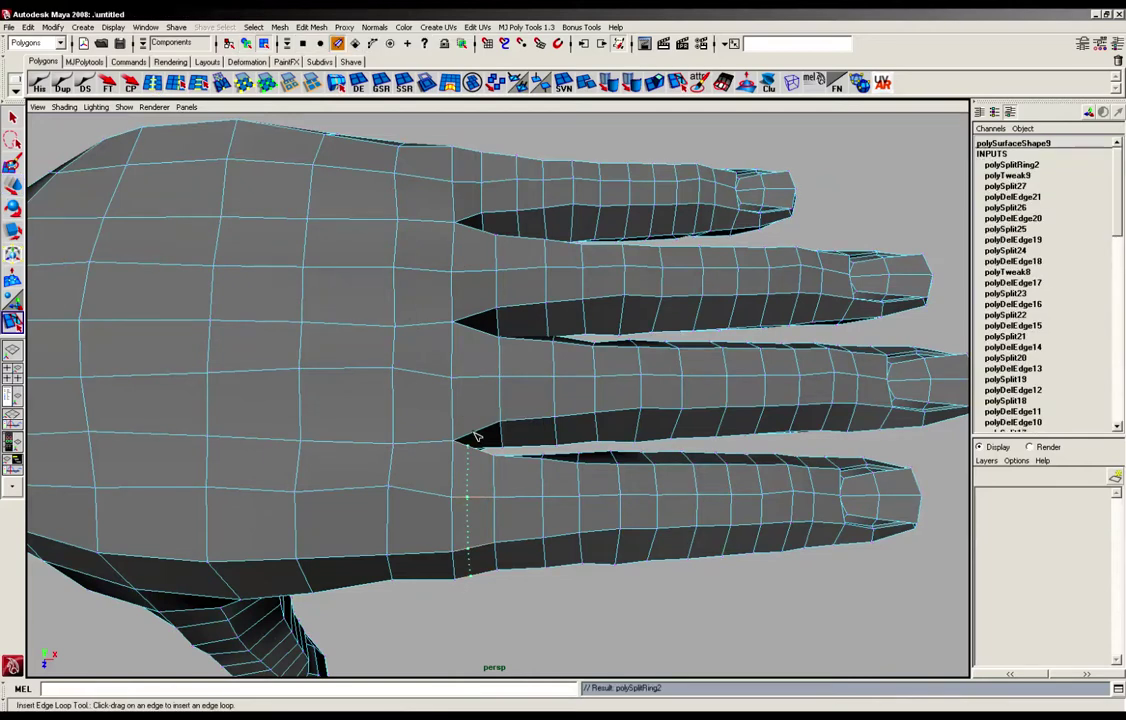
pyautogui.click(469, 434)
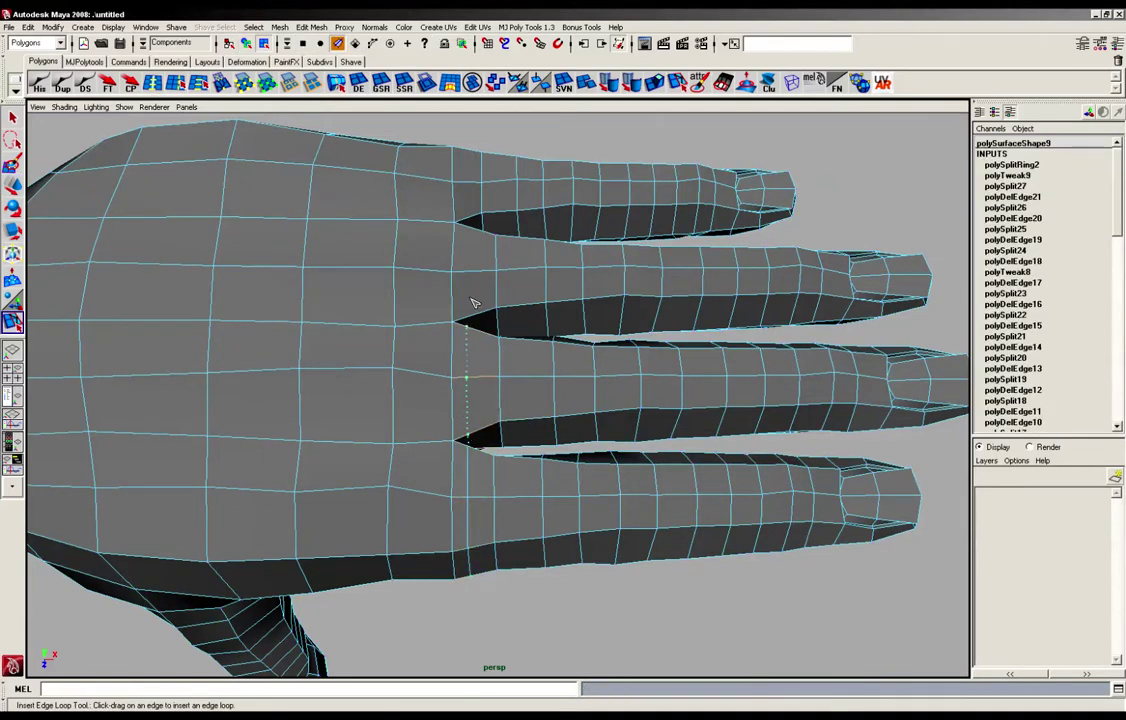
pyautogui.click(476, 316)
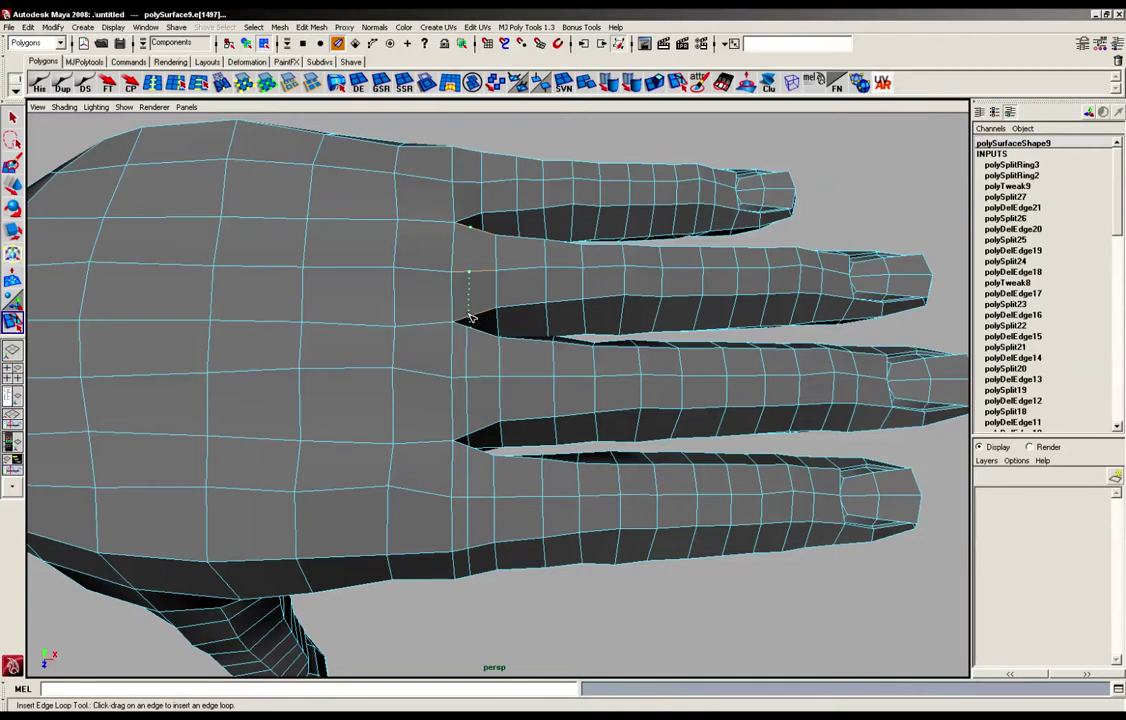
pyautogui.moveTo(468, 317); pyautogui.dragTo(467, 318)
pyautogui.click(467, 183)
# Scale the palm-side vertices of the new loop at the index finger's base across the finger's width
pyautogui.keyDown('alt'); pyautogui.moveTo(440, 473); pyautogui.dragTo(385, 482); pyautogui.keyUp('alt')
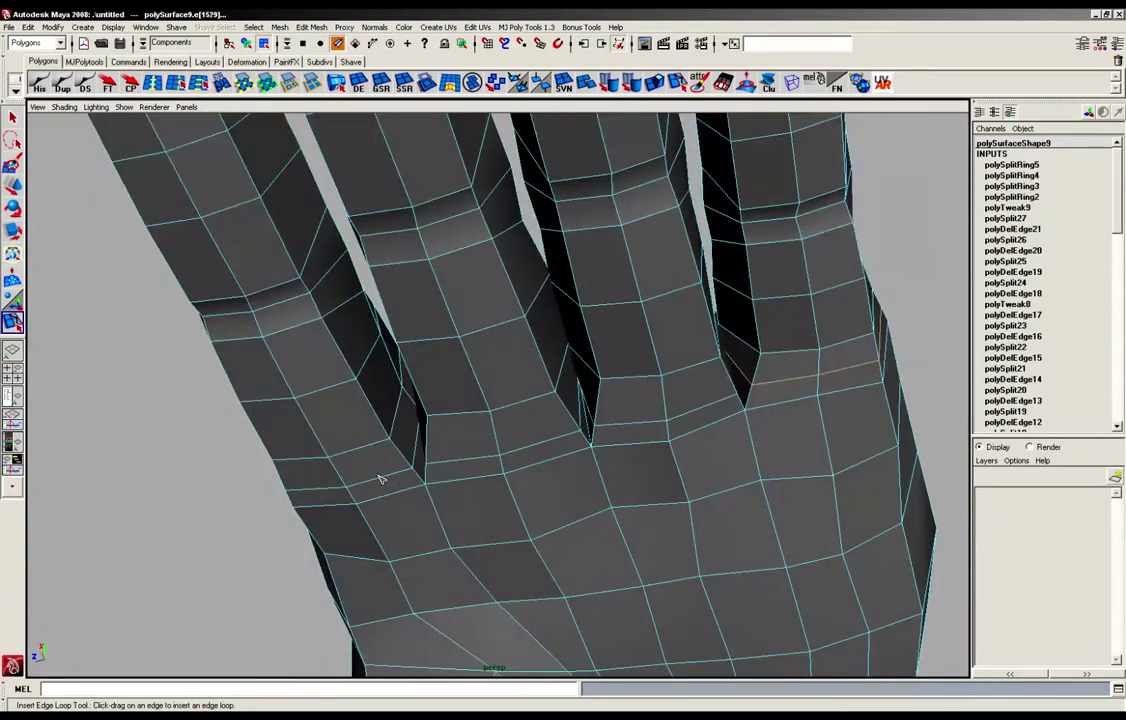
pyautogui.moveTo(377, 475); pyautogui.dragTo(352, 478, button='right')
pyautogui.click(14, 118)
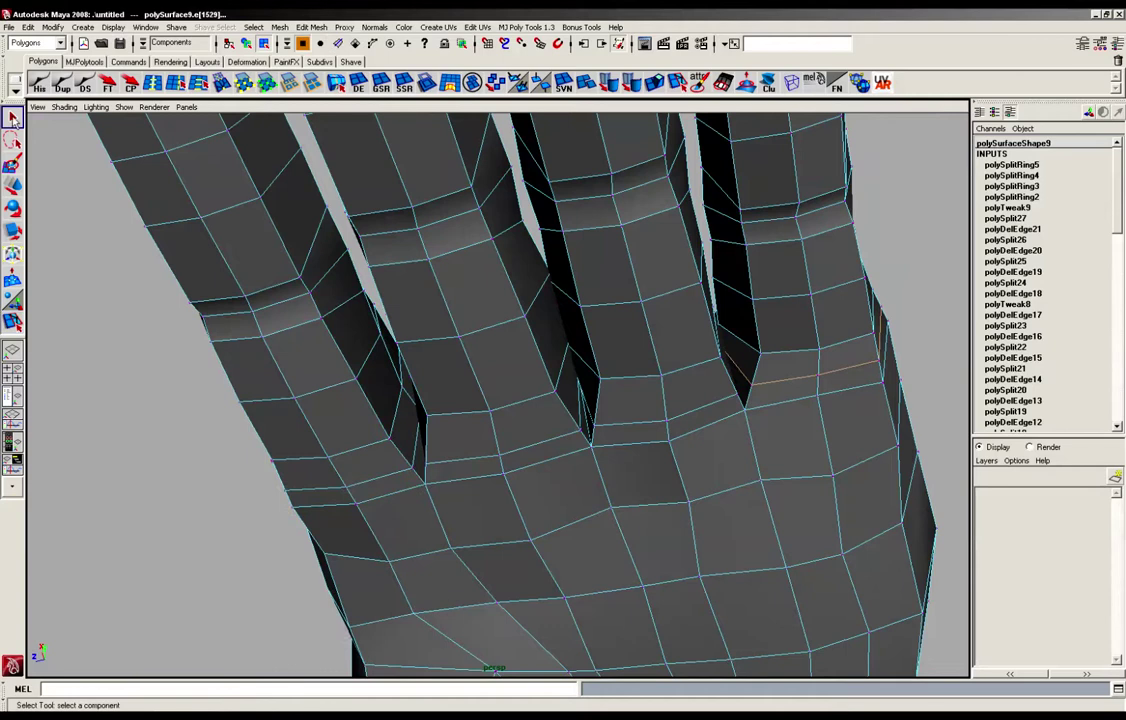
pyautogui.click(346, 489)
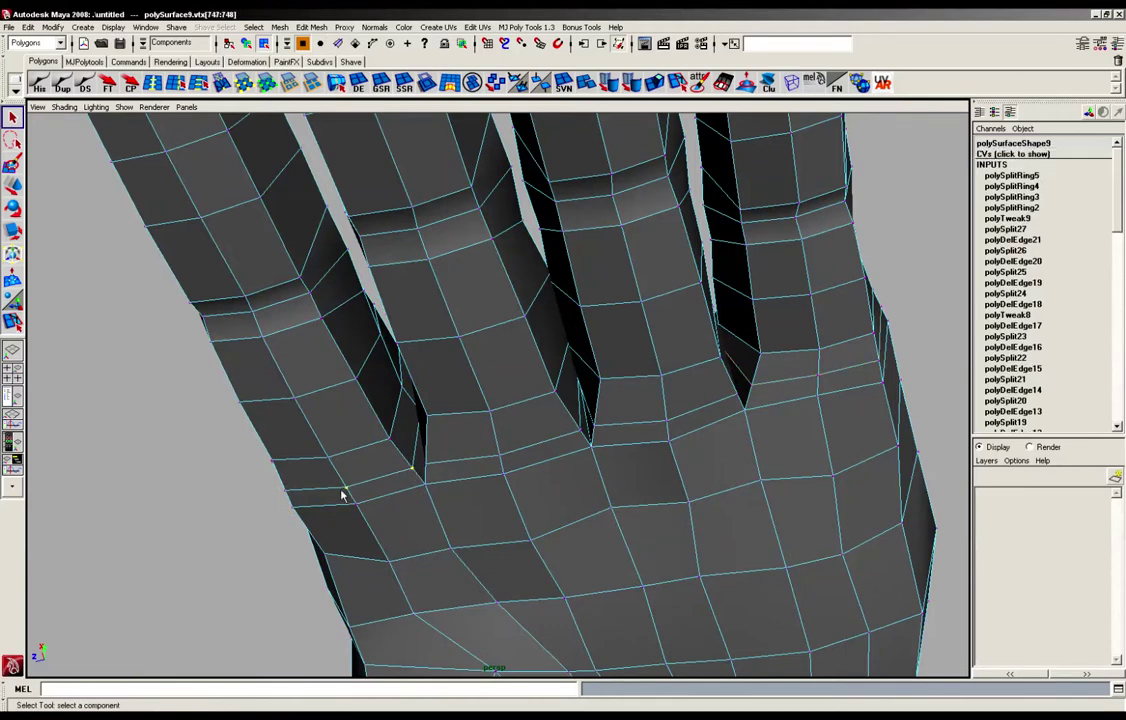
pyautogui.press('r')
pyautogui.keyDown('alt'); pyautogui.moveTo(285, 495); pyautogui.dragTo(396, 485); pyautogui.keyUp('alt')
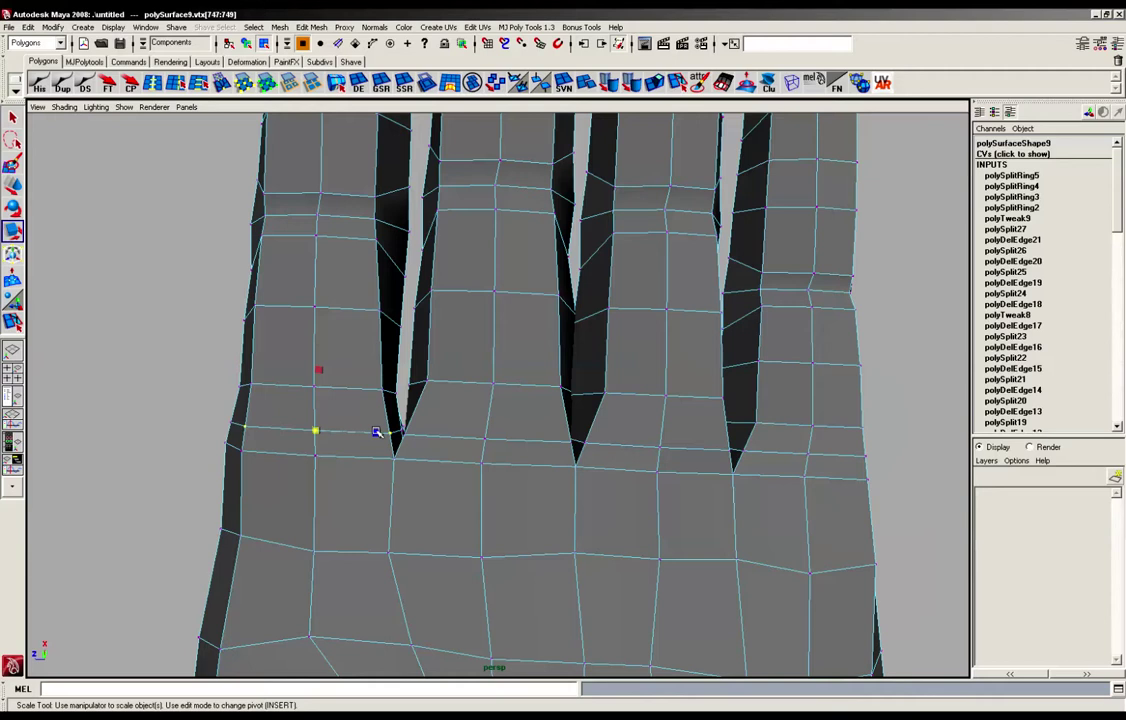
pyautogui.moveTo(376, 431); pyautogui.dragTo(432, 435)
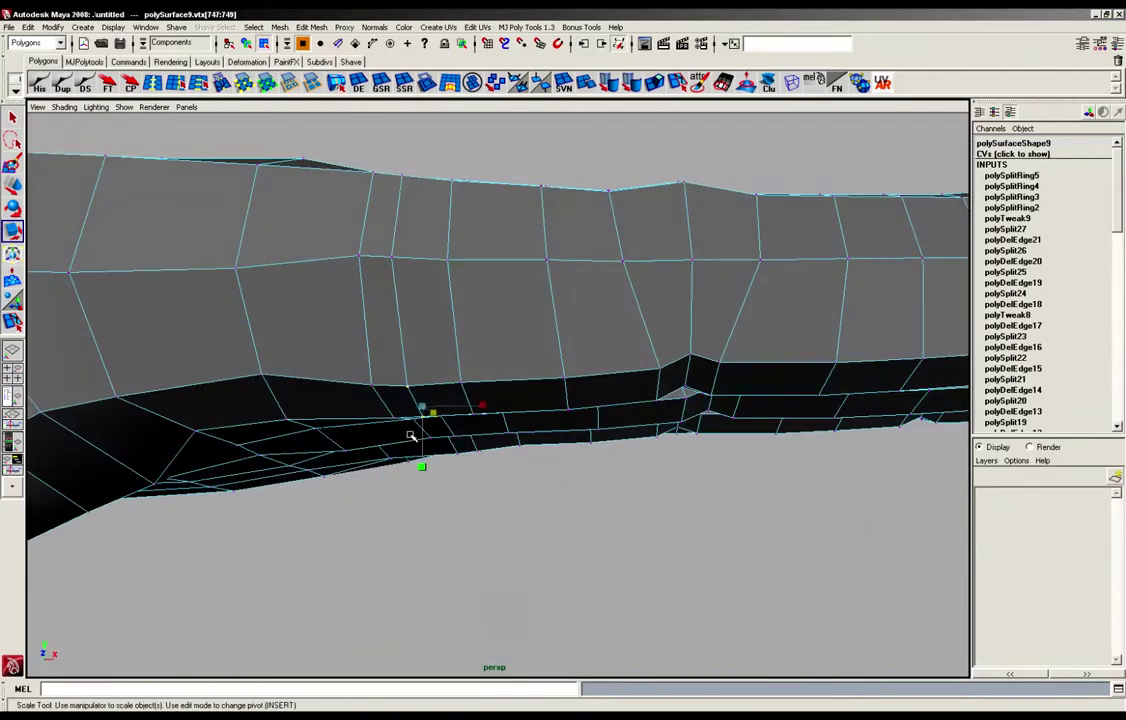
# Move the index finger's palm-side base-loop vertices toward the back of the hand and nudge the loop's outer vertex
pyautogui.press('w')
pyautogui.moveTo(423, 400); pyautogui.dragTo(425, 378)
pyautogui.keyDown('alt'); pyautogui.moveTo(511, 418); pyautogui.dragTo(291, 438); pyautogui.keyUp('alt')
pyautogui.moveTo(230, 416); pyautogui.dragTo(225, 411)
# Scale the middle finger's palm-side base-loop vertices across its width and move them toward the back of the hand
pyautogui.click(398, 440)
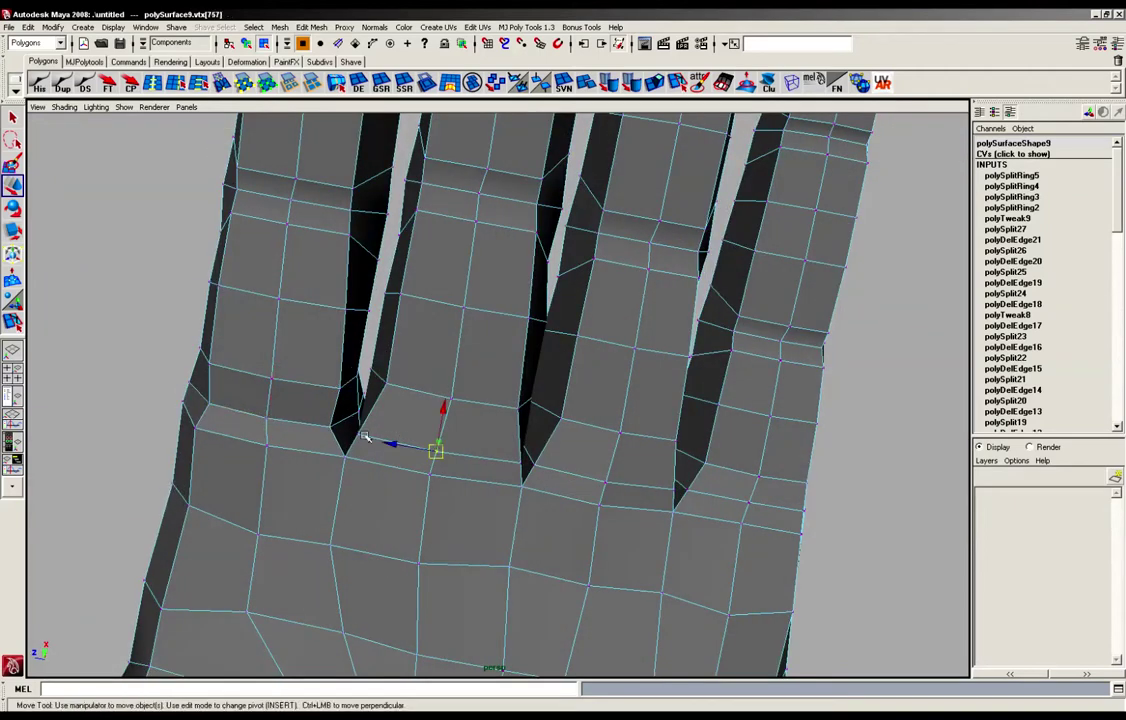
pyautogui.keyDown('shift'); pyautogui.click(521, 463); pyautogui.keyUp('shift')
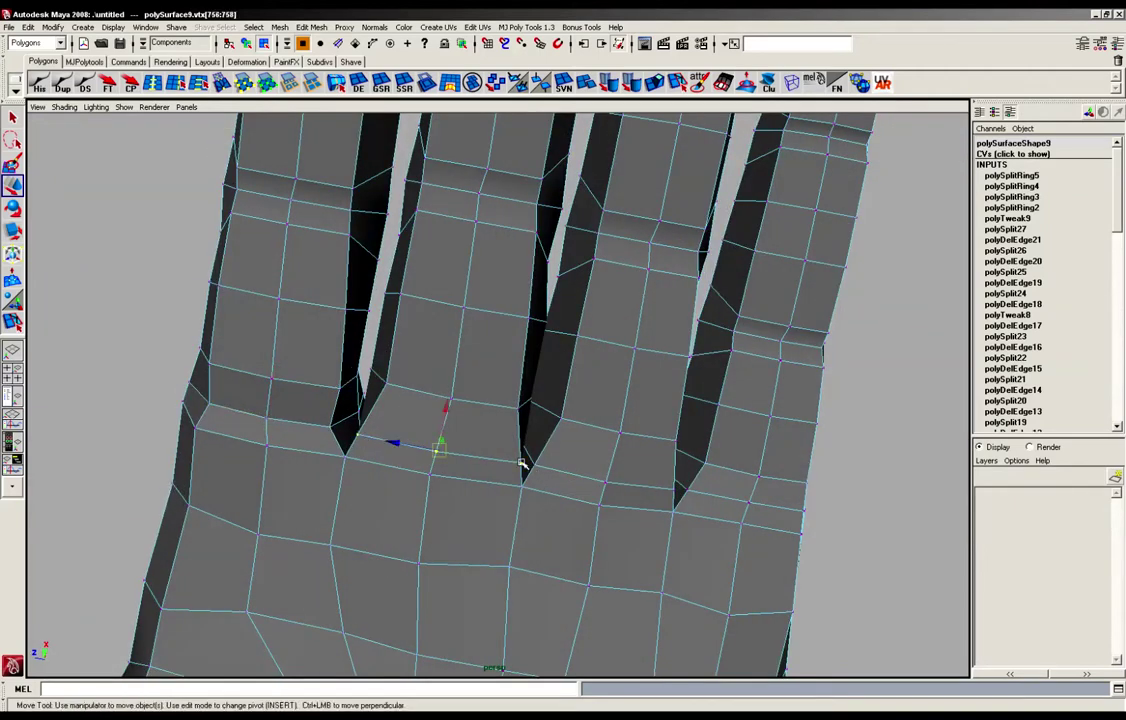
pyautogui.press('r')
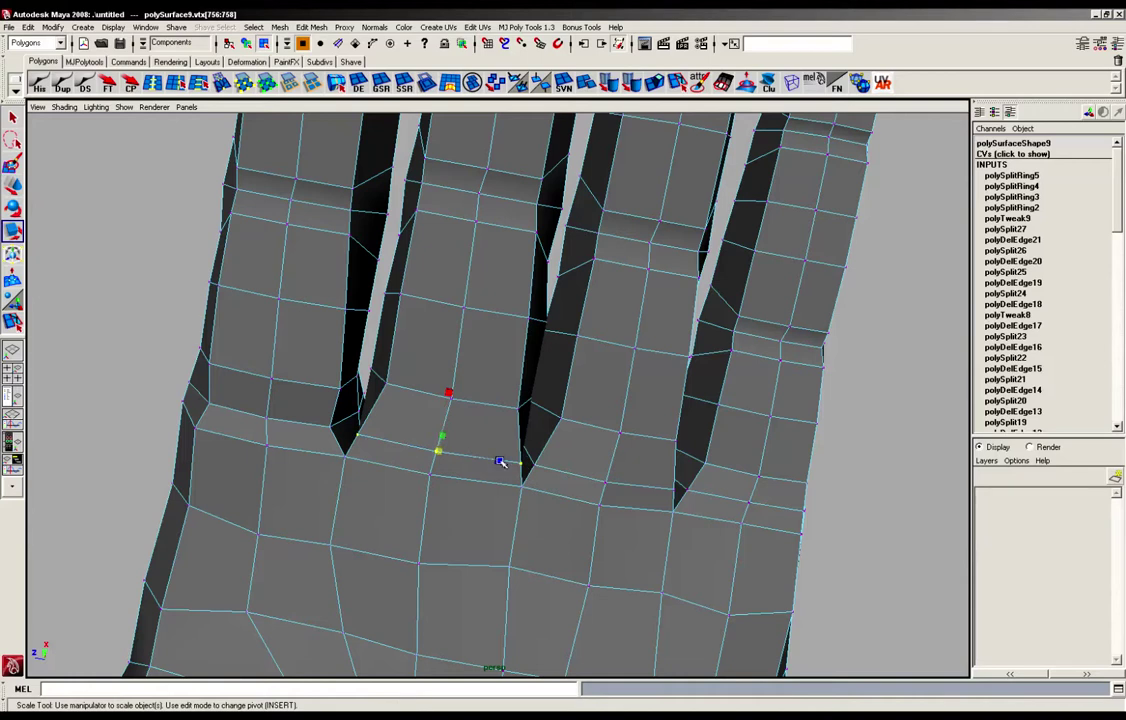
pyautogui.keyDown('alt'); pyautogui.moveTo(490, 460); pyautogui.dragTo(545, 442); pyautogui.keyUp('alt')
pyautogui.press('w')
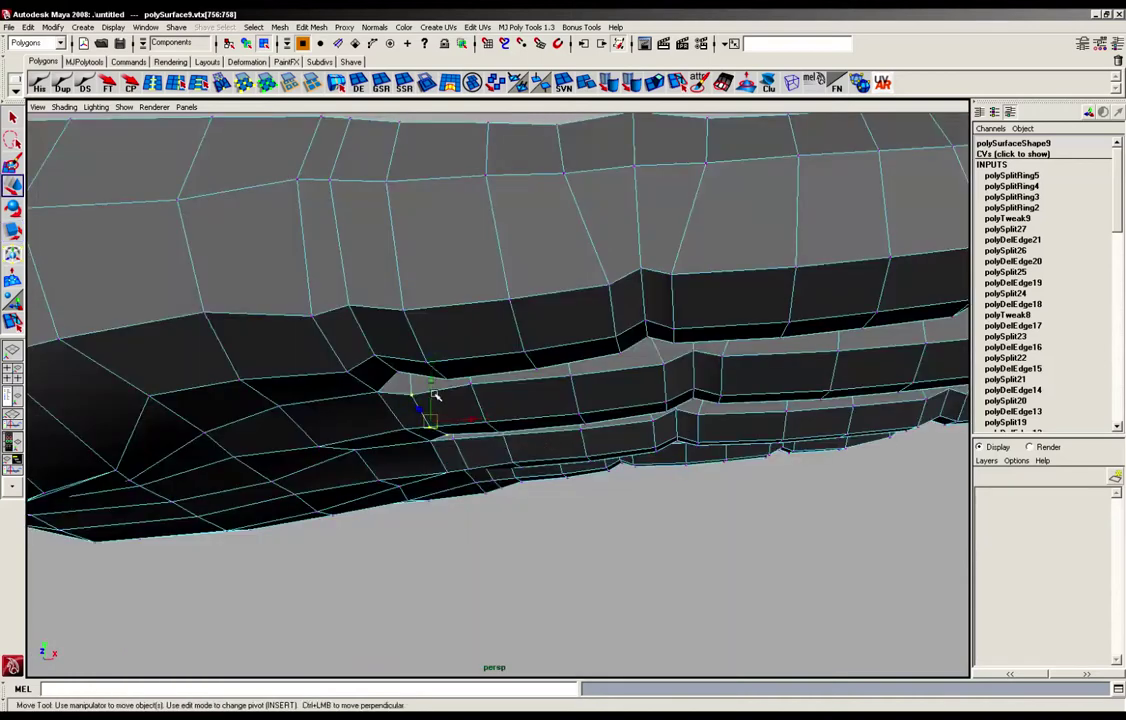
pyautogui.moveTo(436, 396); pyautogui.dragTo(433, 382)
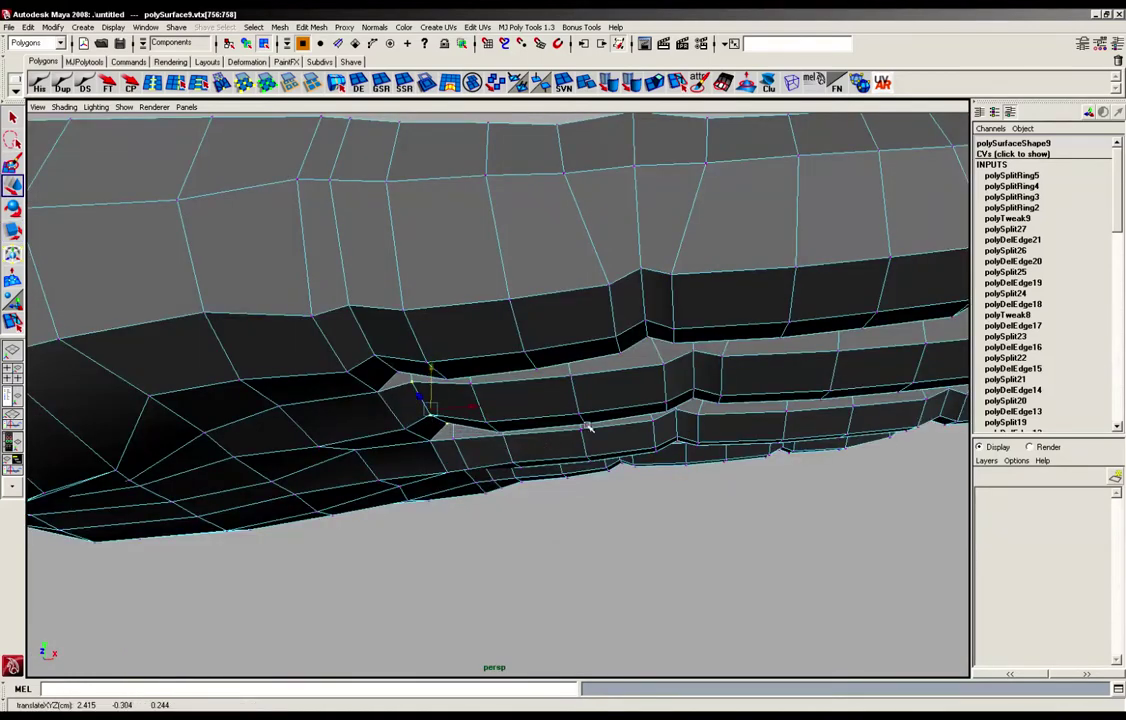
pyautogui.keyDown('alt'); pyautogui.moveTo(588, 427); pyautogui.dragTo(512, 407); pyautogui.keyUp('alt')
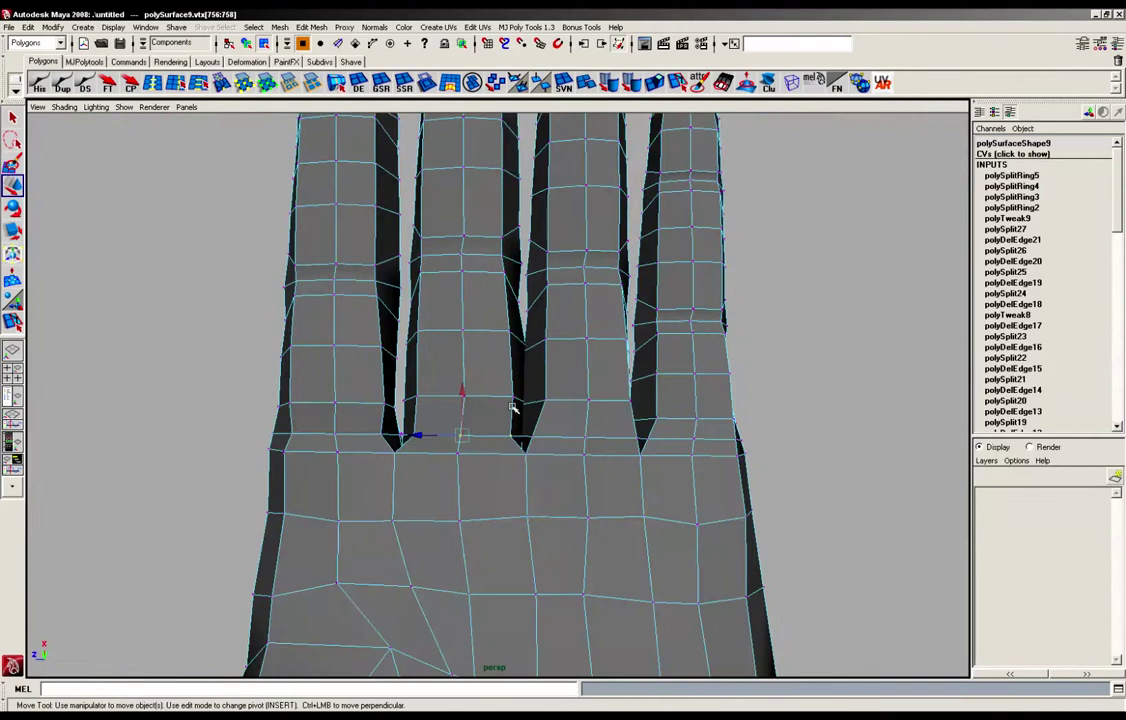
# Scale the ring finger's palm-side base-loop vertices across its width and move them toward the back of the hand
pyautogui.click(586, 437)
pyautogui.click(551, 437)
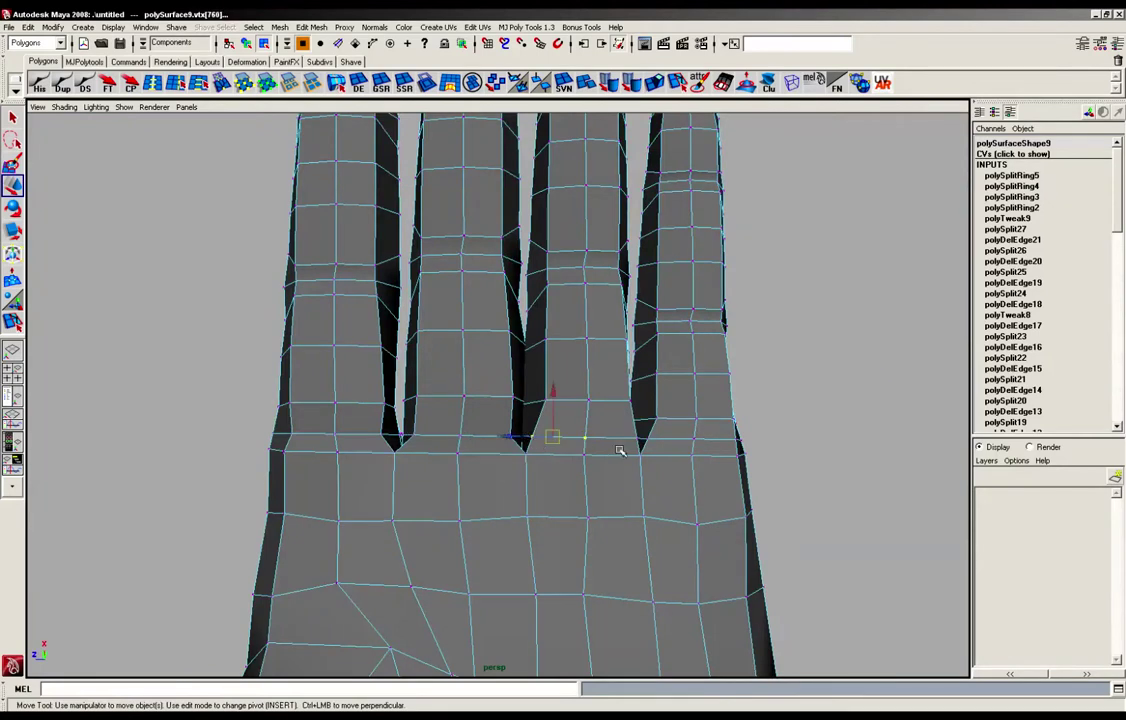
pyautogui.keyDown('shift'); pyautogui.click(640, 440); pyautogui.keyUp('shift')
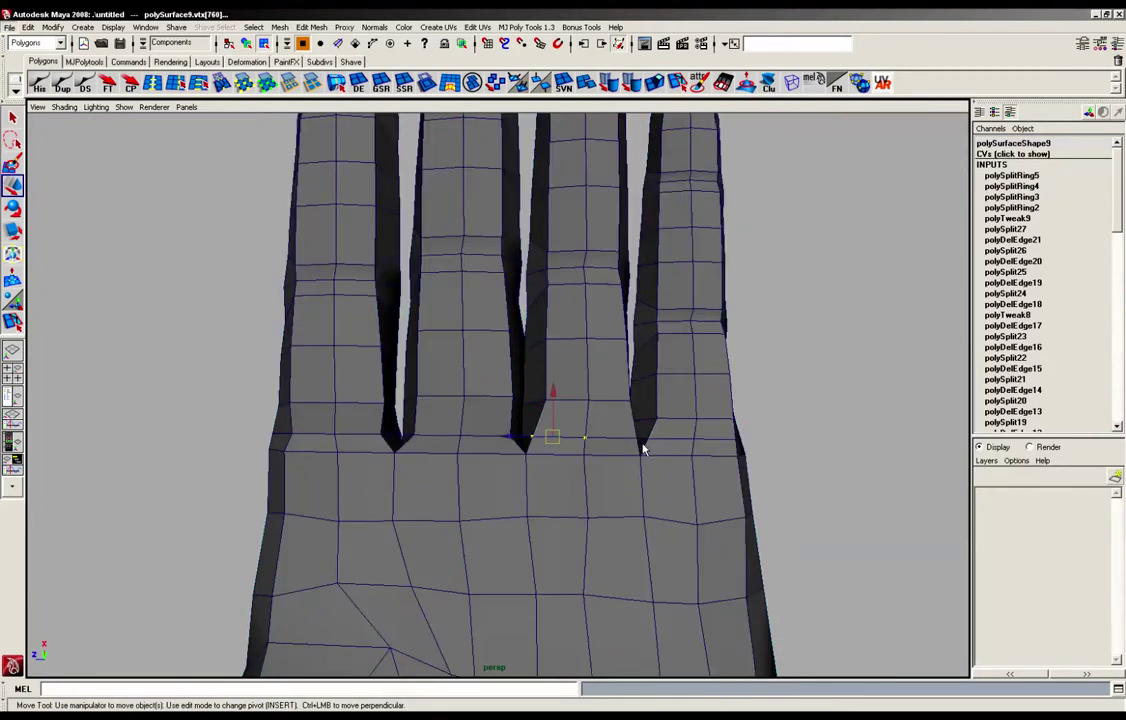
pyautogui.keyDown('shift'); pyautogui.click(639, 441); pyautogui.keyUp('shift')
pyautogui.keyDown('alt'); pyautogui.moveTo(642, 443); pyautogui.dragTo(600, 484); pyautogui.keyUp('alt')
pyautogui.keyDown('ctrl'); pyautogui.keyDown('alt'); pyautogui.moveTo(445, 290); pyautogui.dragTo(655, 391); pyautogui.keyUp('alt'); pyautogui.keyUp('ctrl')
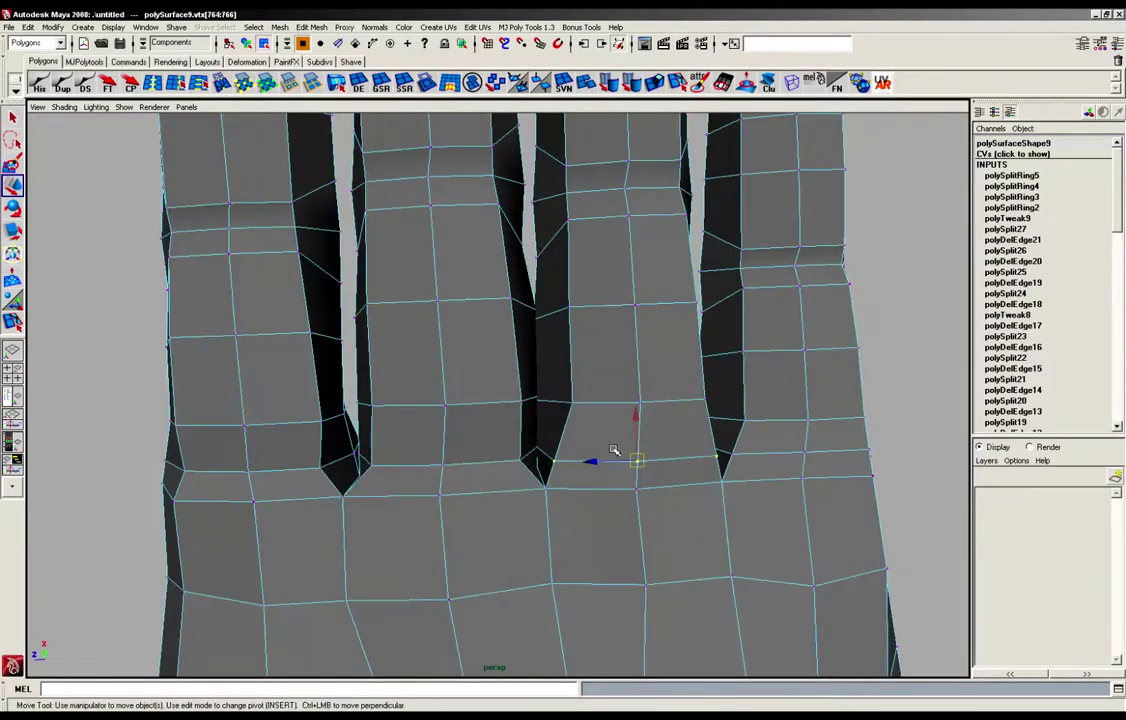
pyautogui.press('r')
pyautogui.moveTo(698, 459); pyautogui.dragTo(687, 459)
pyautogui.keyDown('alt'); pyautogui.moveTo(639, 414); pyautogui.dragTo(678, 463); pyautogui.keyUp('alt')
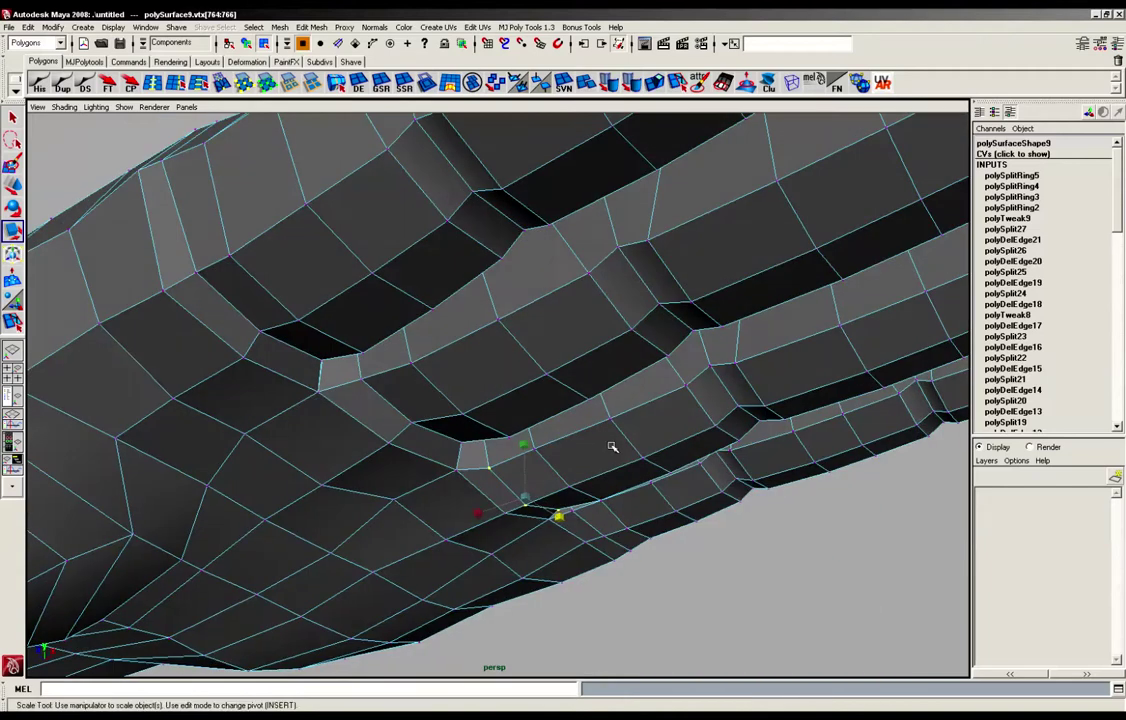
pyautogui.press('w')
pyautogui.moveTo(532, 466); pyautogui.dragTo(639, 379)
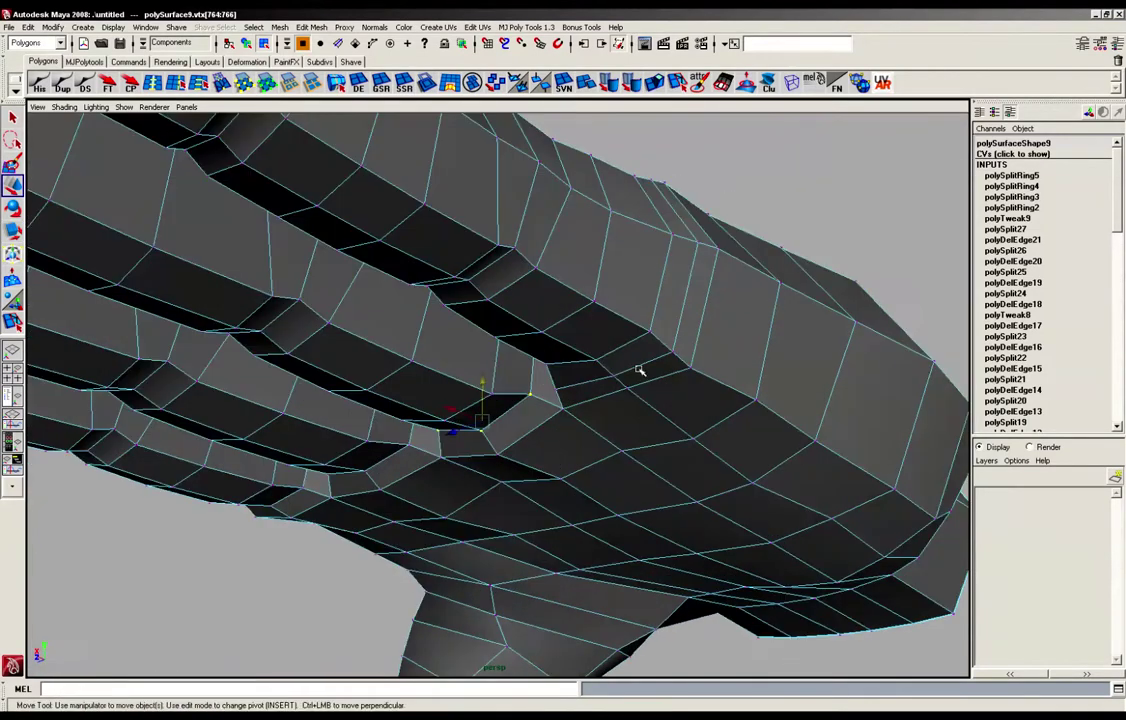
# Select the palm-side edges of the little finger's base loop and scale them across the finger's width
pyautogui.moveTo(639, 370); pyautogui.dragTo(638, 338, button='right')
pyautogui.click(645, 366)
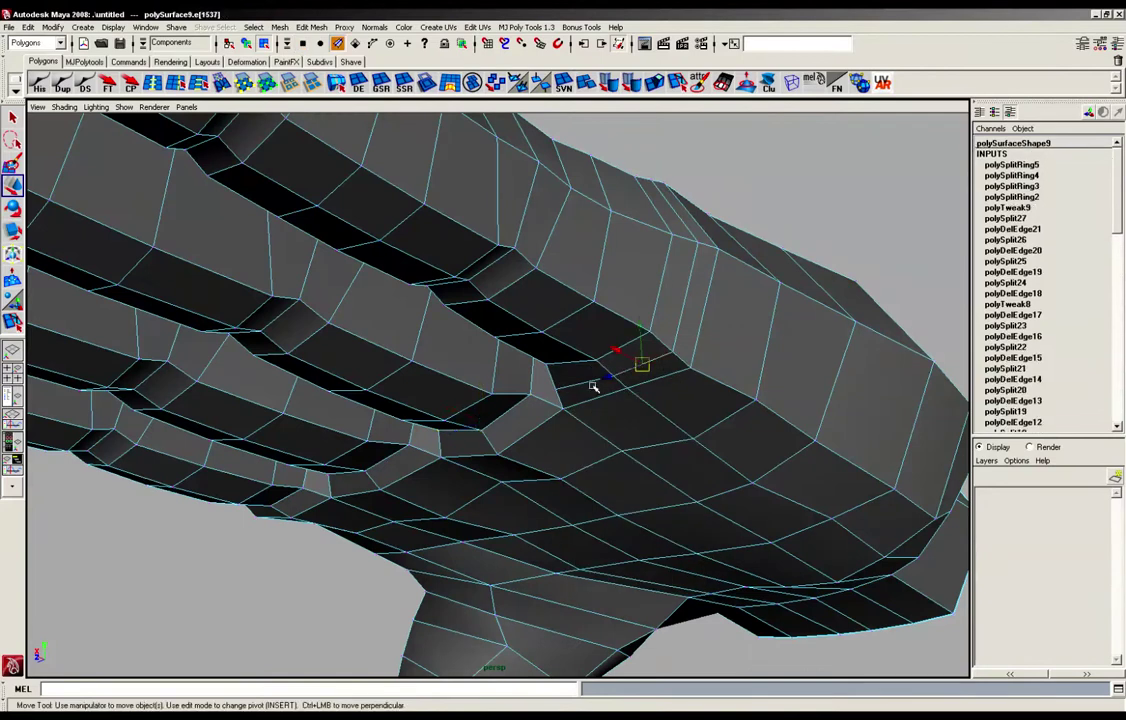
pyautogui.keyDown('alt'); pyautogui.moveTo(592, 384); pyautogui.dragTo(680, 349); pyautogui.keyUp('alt')
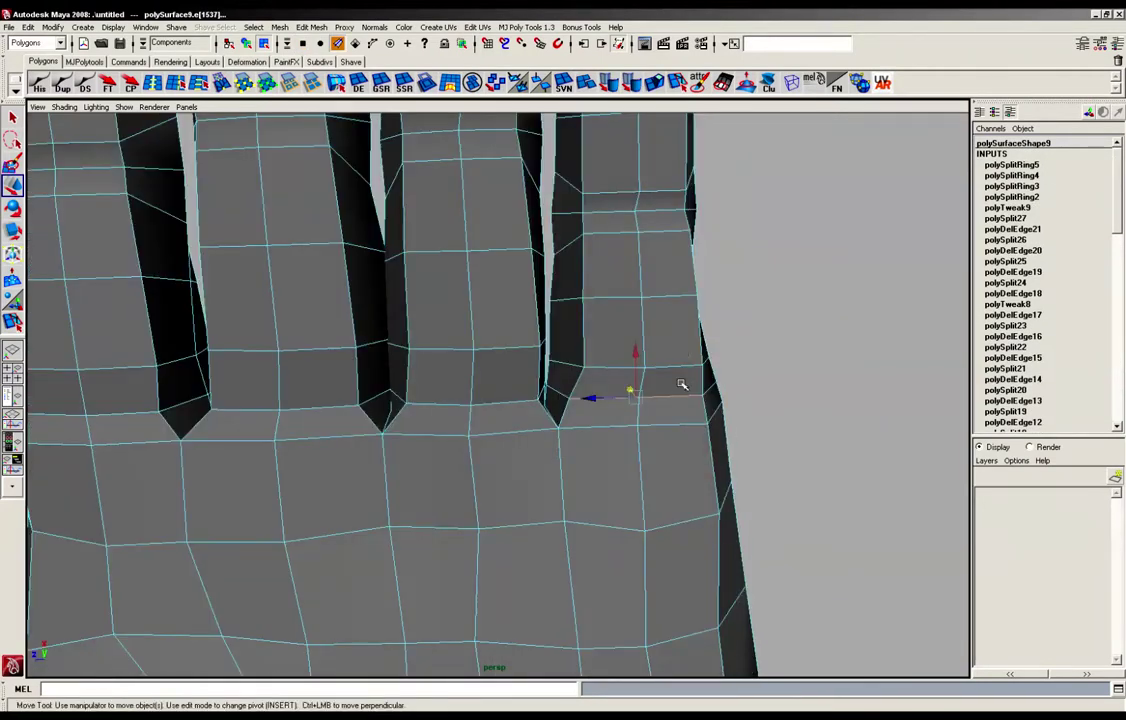
pyautogui.press('r')
pyautogui.moveTo(697, 397); pyautogui.dragTo(689, 397)
# Nudge individual vertices along the little finger's outer side near its base across the width to even out the contour
pyautogui.press('F9')
pyautogui.click(704, 368)
pyautogui.press('w')
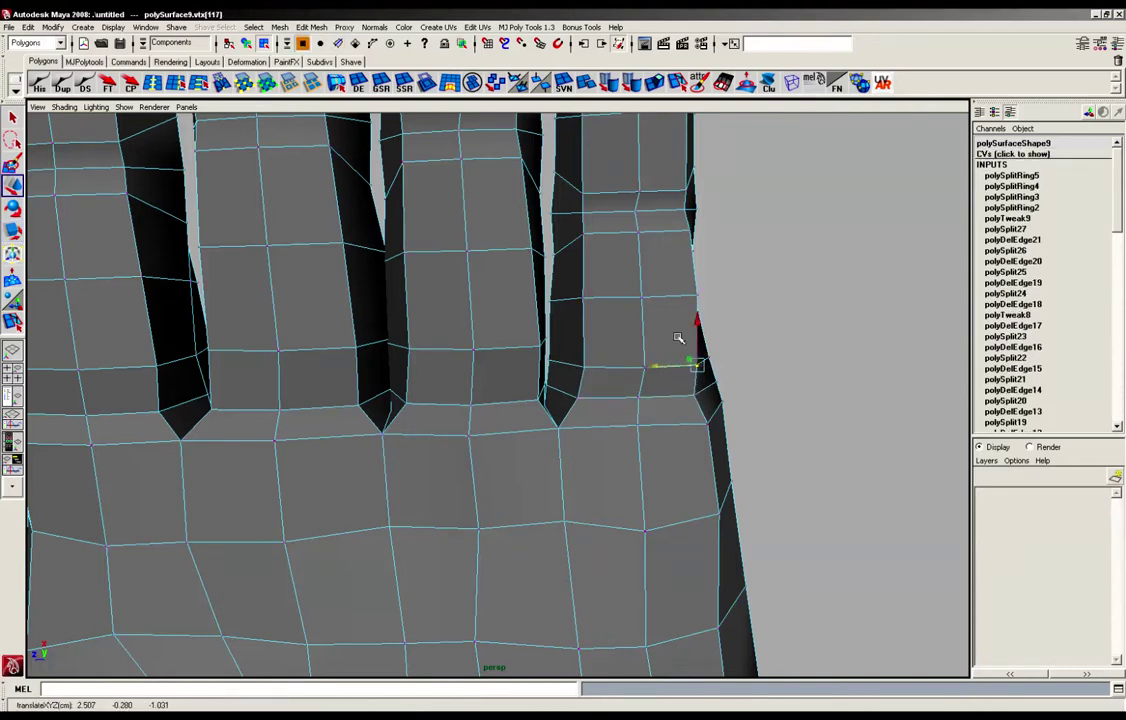
pyautogui.keyDown('alt'); pyautogui.moveTo(679, 334); pyautogui.dragTo(599, 418); pyautogui.keyUp('alt')
pyautogui.keyDown('alt'); pyautogui.moveTo(600, 418); pyautogui.dragTo(627, 415); pyautogui.keyUp('alt')
pyautogui.moveTo(562, 380); pyautogui.dragTo(573, 382)
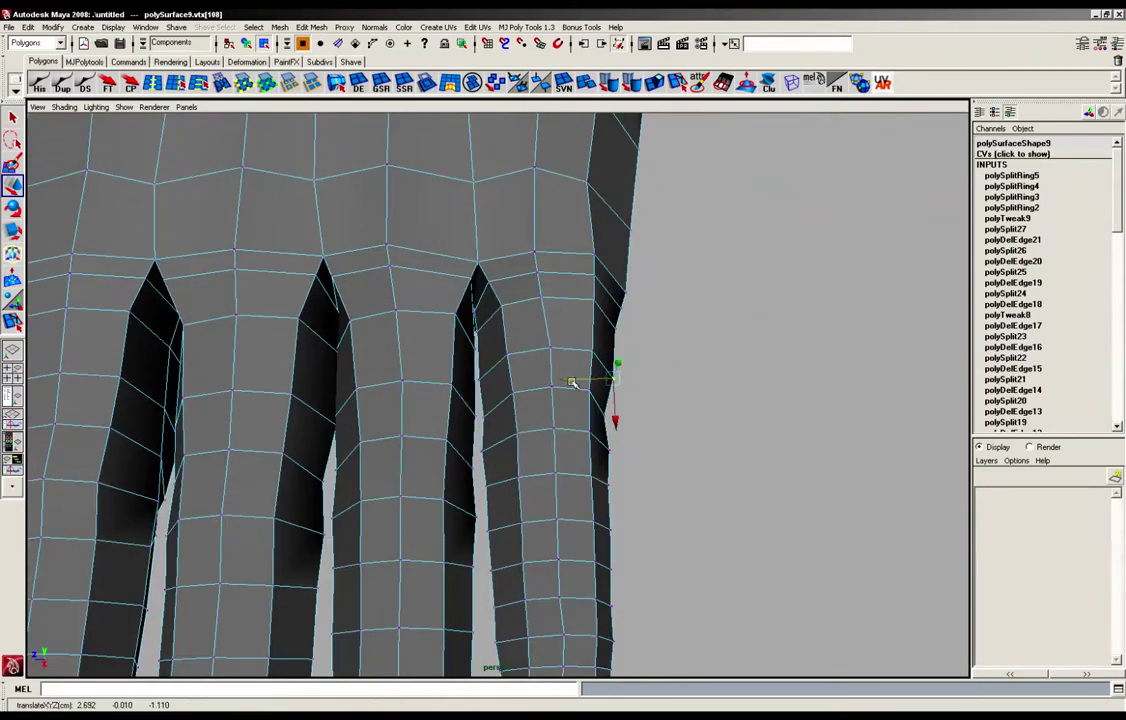
pyautogui.keyDown('alt'); pyautogui.moveTo(602, 430); pyautogui.dragTo(597, 457); pyautogui.keyUp('alt')
pyautogui.keyDown('alt'); pyautogui.moveTo(598, 456); pyautogui.dragTo(606, 441); pyautogui.keyUp('alt')
pyautogui.moveTo(562, 420); pyautogui.dragTo(569, 420)
pyautogui.click(744, 410)
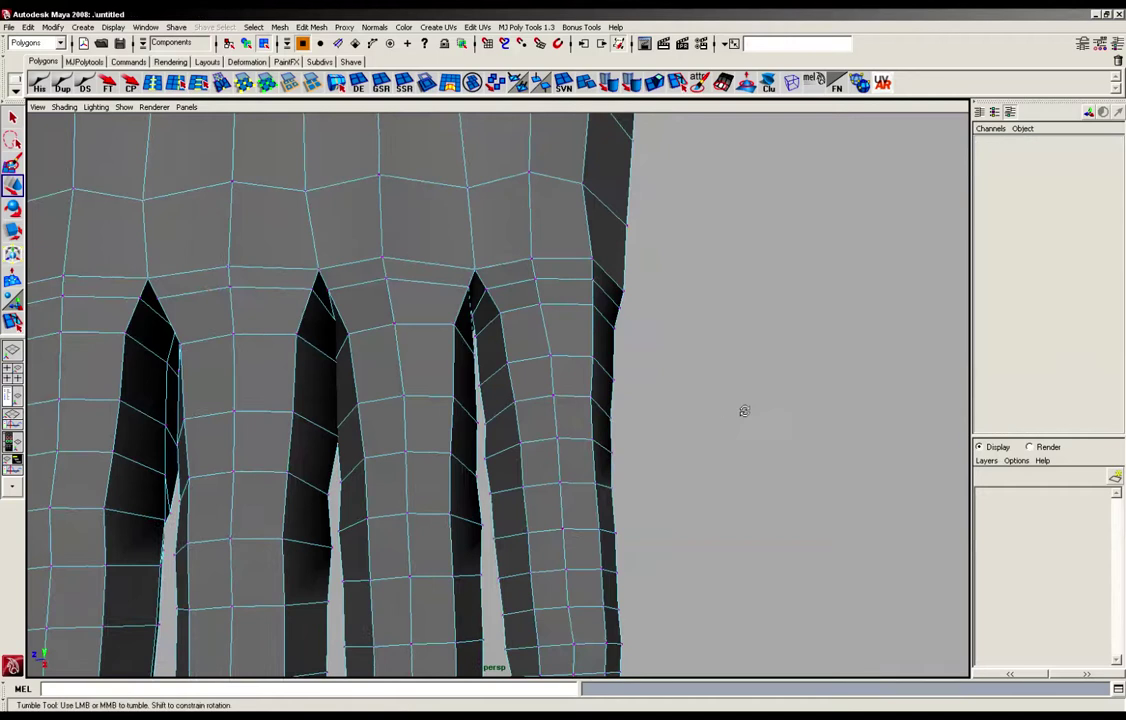
# Leave component editing and display the whole hand as a smooth preview to examine its shape
pyautogui.keyDown('alt'); pyautogui.moveTo(744, 410); pyautogui.dragTo(640, 370, button='right'); pyautogui.keyUp('alt')
pyautogui.keyDown('alt'); pyautogui.moveTo(640, 370); pyautogui.dragTo(722, 370); pyautogui.keyUp('alt')
pyautogui.keyDown('alt'); pyautogui.moveTo(602, 364); pyautogui.dragTo(596, 374, button='middle'); pyautogui.keyUp('alt')
pyautogui.keyDown('alt'); pyautogui.moveTo(596, 375); pyautogui.dragTo(498, 329); pyautogui.keyUp('alt')
pyautogui.press('3')
pyautogui.press('F8')
pyautogui.keyDown('alt'); pyautogui.moveTo(498, 329); pyautogui.dragTo(553, 327, button='right'); pyautogui.keyUp('alt')
pyautogui.keyDown('alt'); pyautogui.moveTo(553, 327); pyautogui.dragTo(541, 323); pyautogui.keyUp('alt')
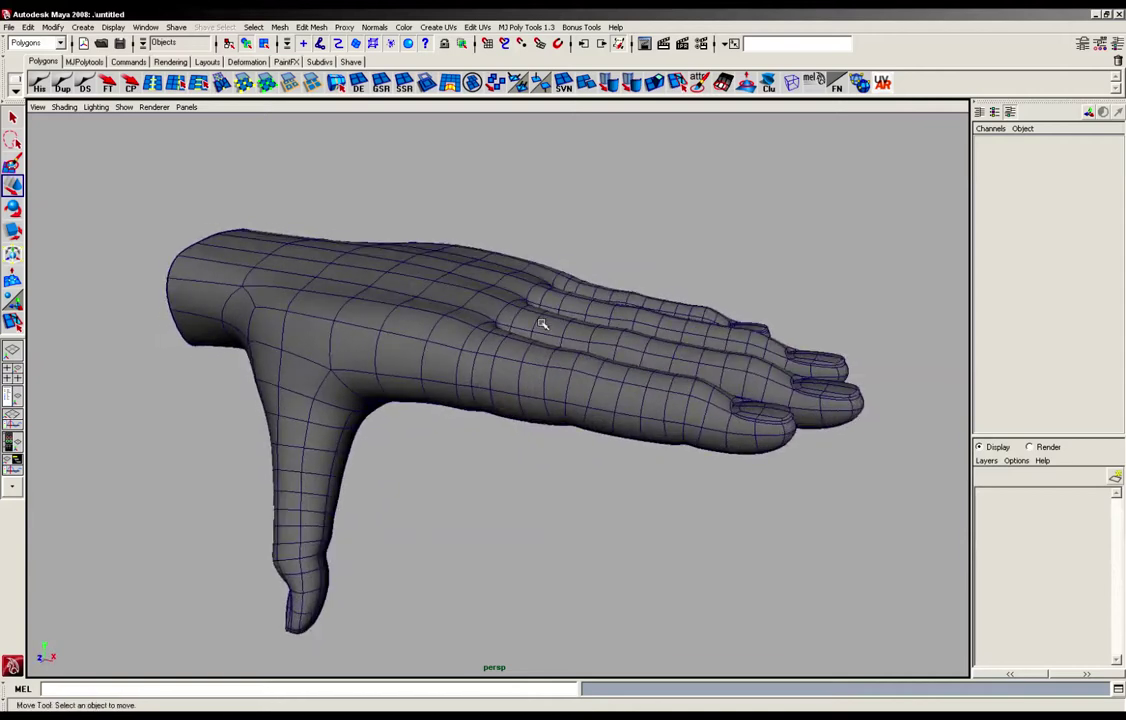